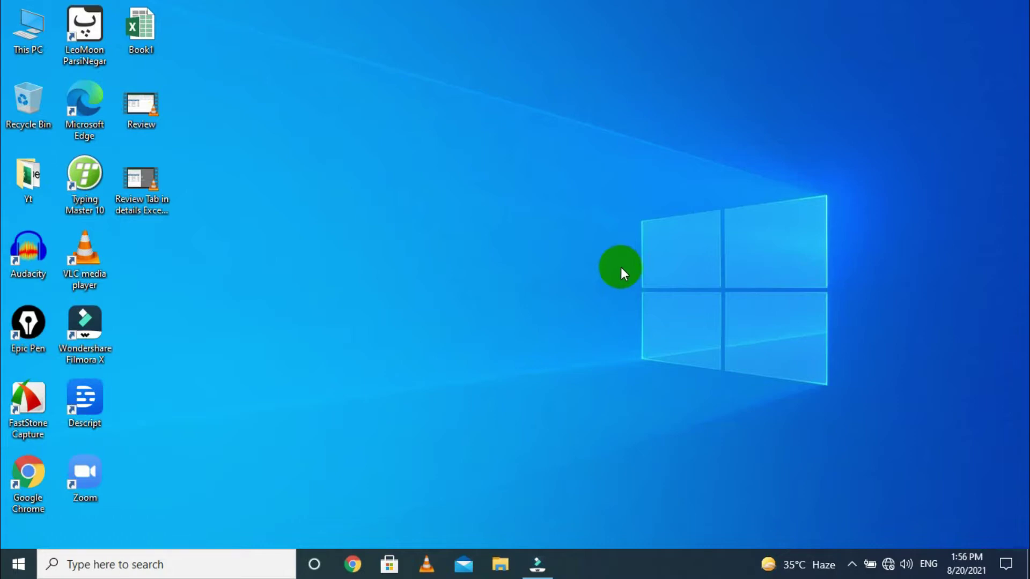
- Search the Start menu for 'winword' to bring up Word 2016
key("super")
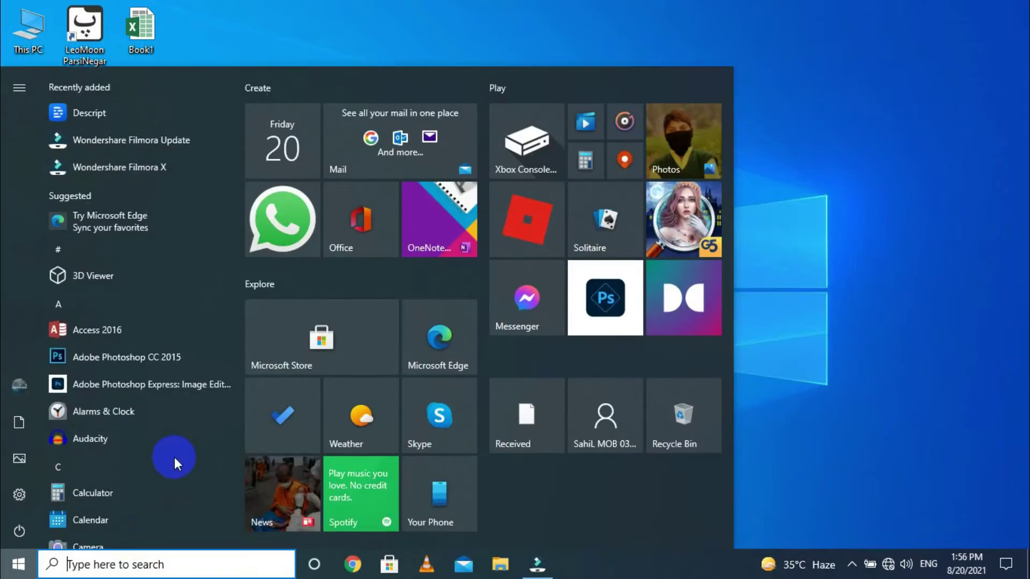
type("winword")
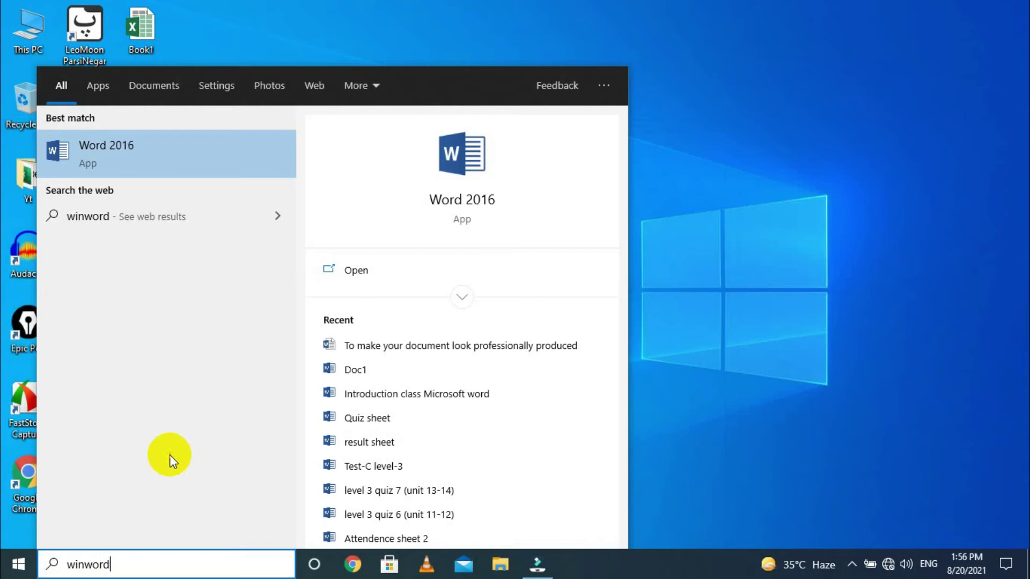
- Launch Word 2016 from the search results and create a blank document
left_click(123, 153)
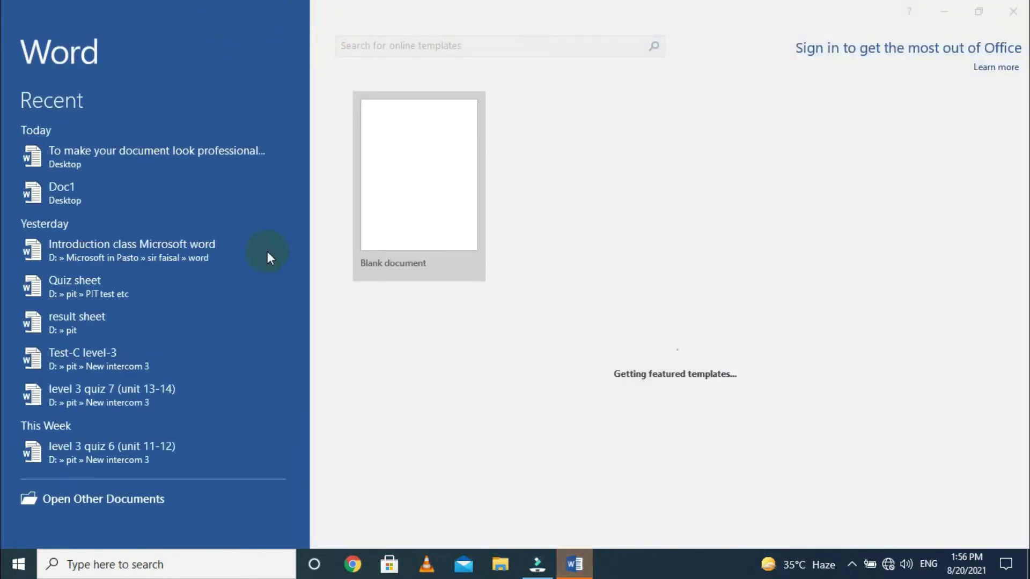
left_click(374, 187)
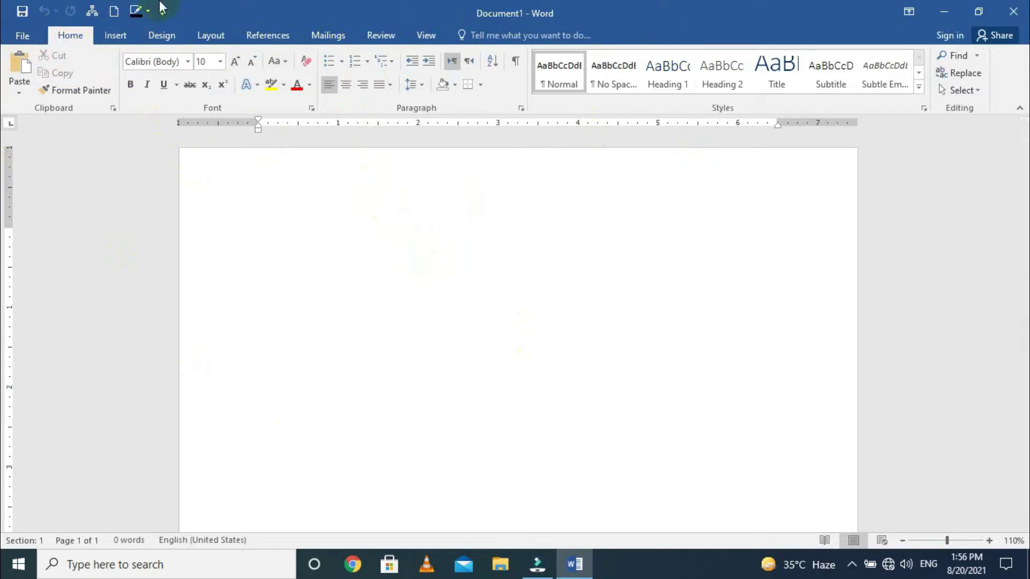
left_click(21, 36)
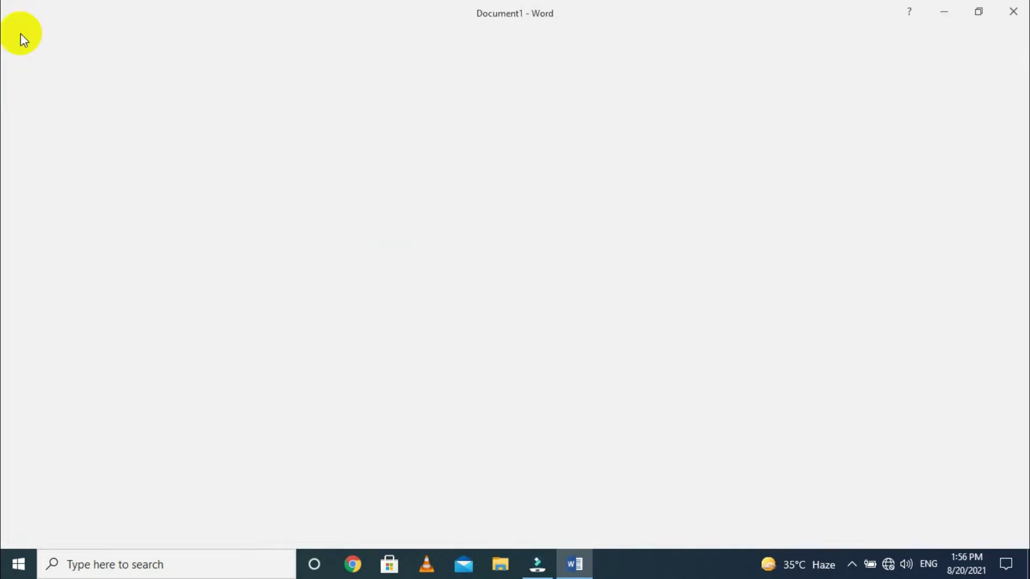
left_click(21, 34)
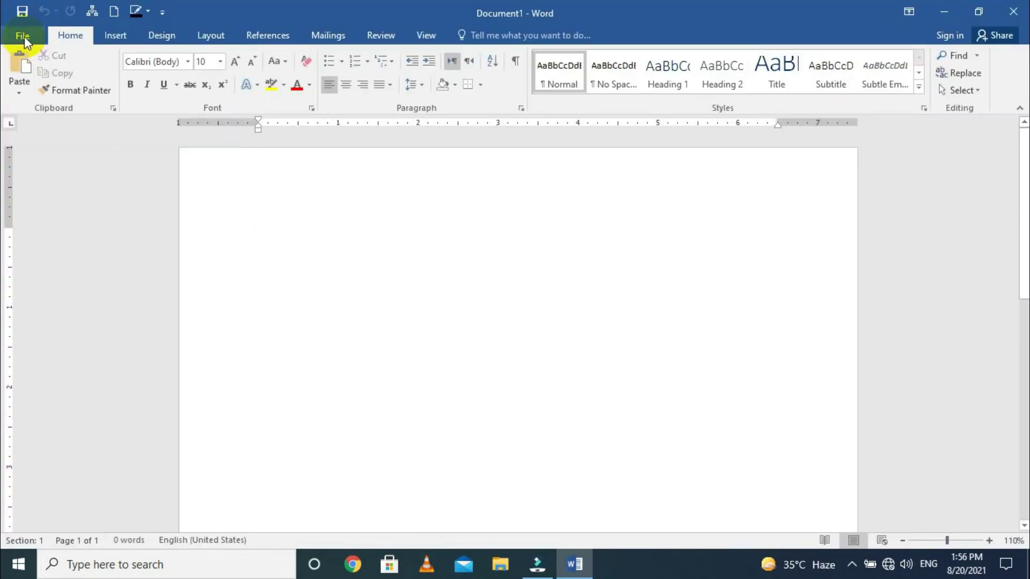
- Show the Protect Document options on the File Info page, briefly checking the Review tab
left_click(23, 36)
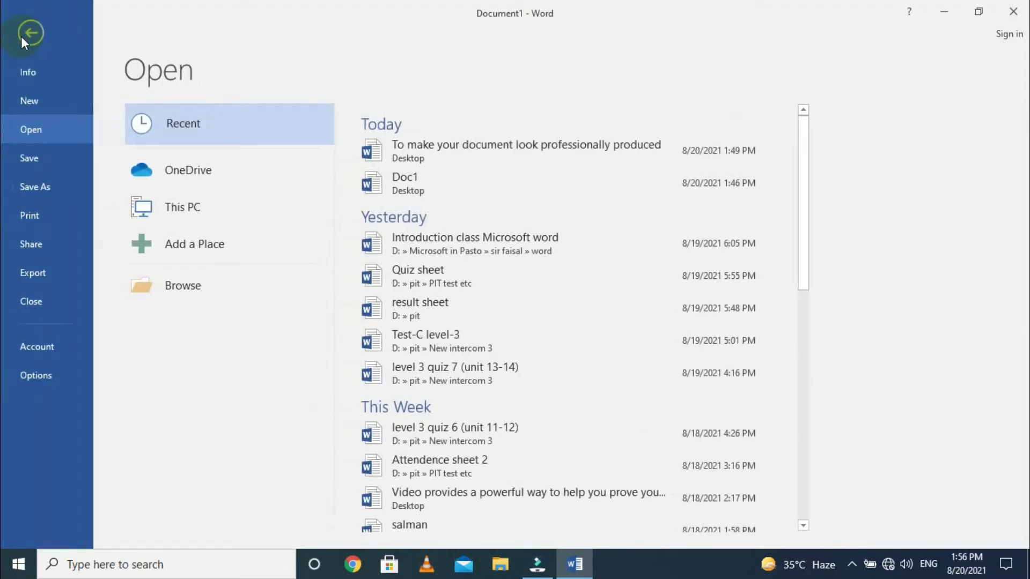
left_click(29, 71)
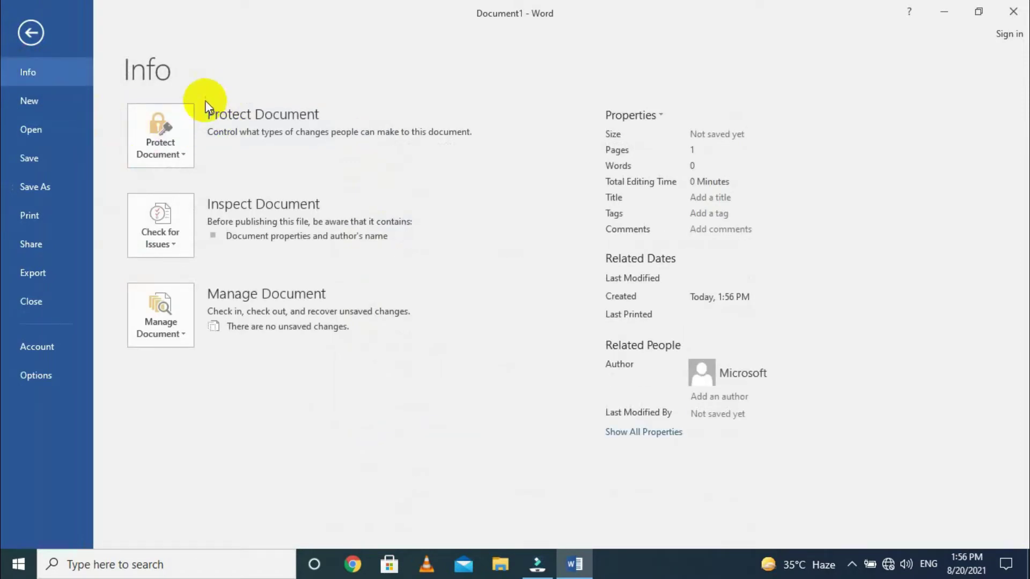
left_click(173, 152)
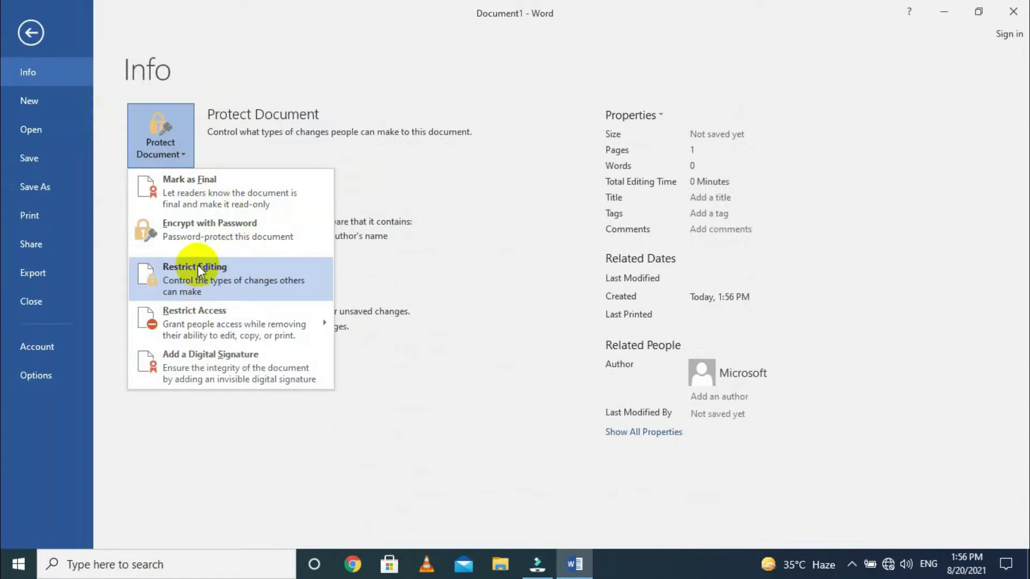
left_click(28, 35)
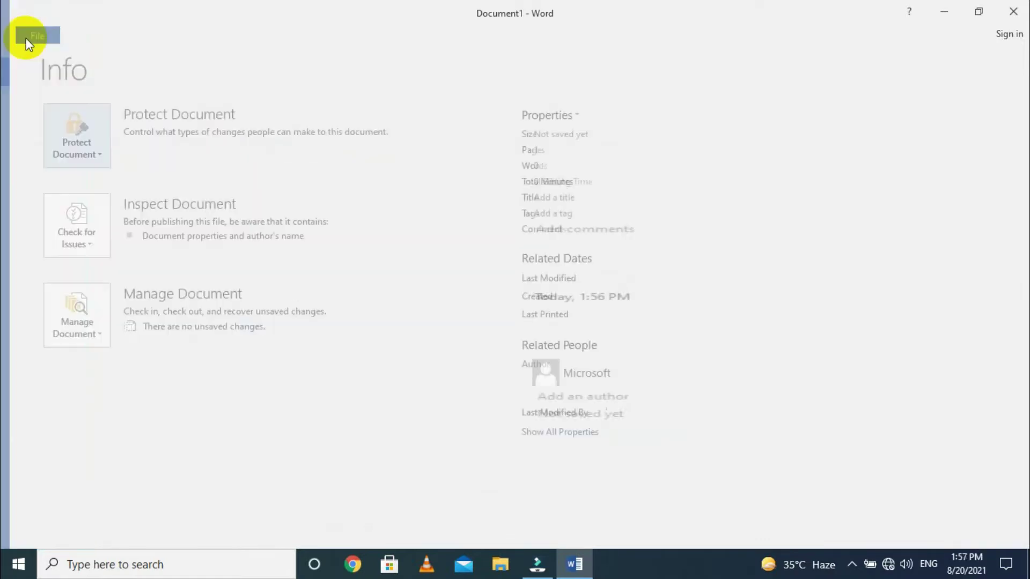
left_click(365, 39)
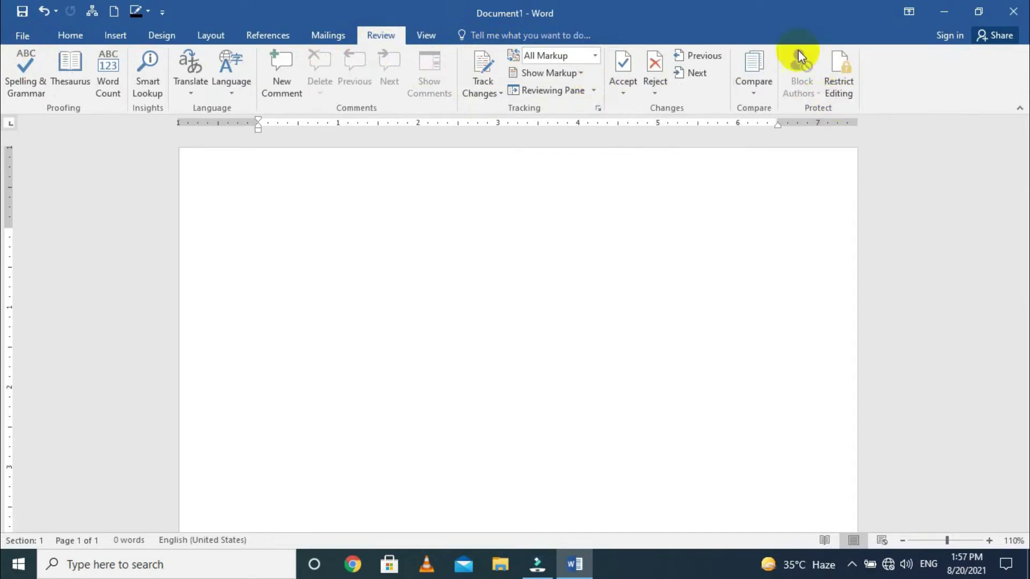
left_click(21, 37)
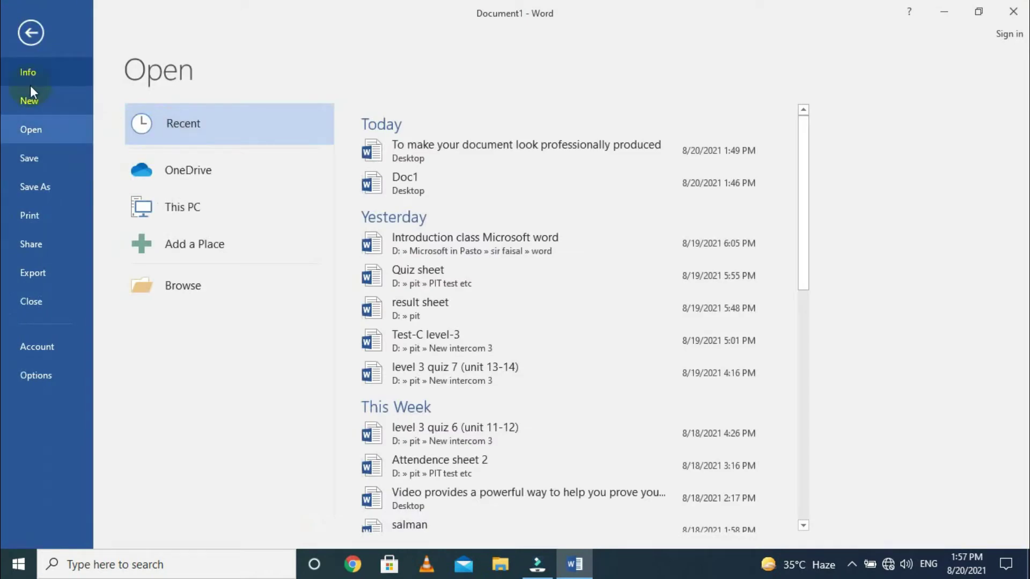
left_click(23, 74)
left_click(166, 153)
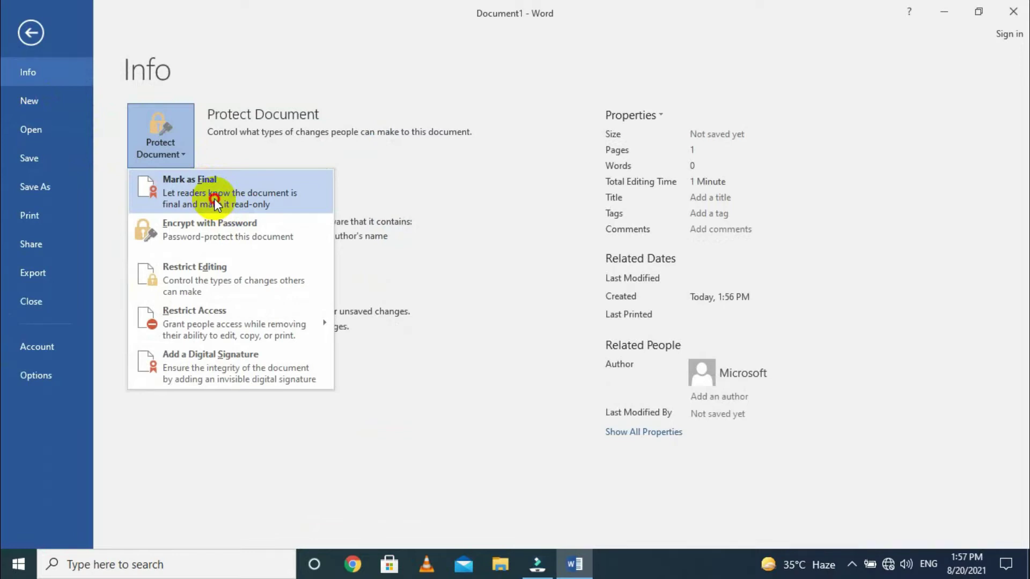
- Mark the document as final and save it to the Desktop as Doc1
left_click(214, 198)
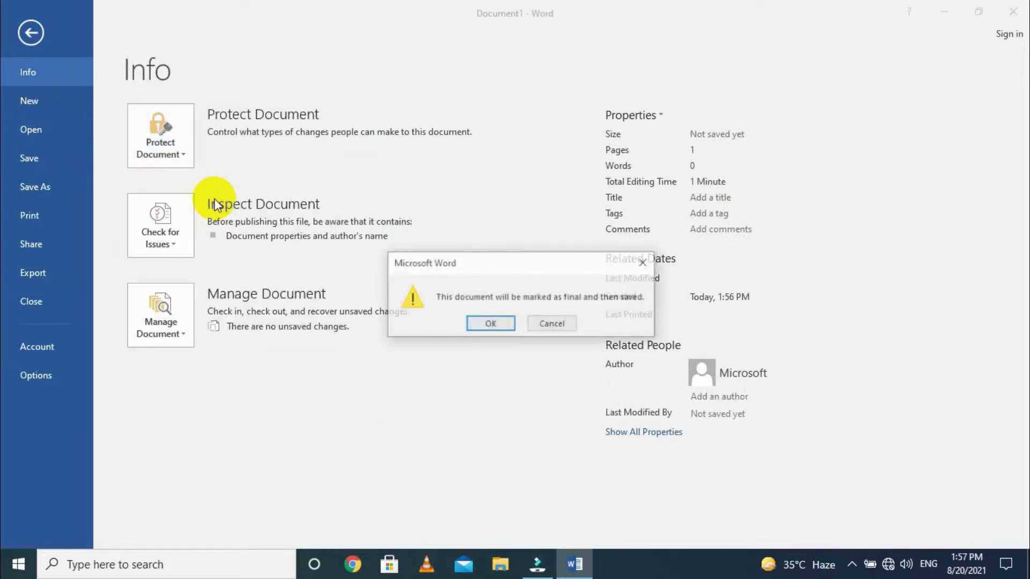
left_click(489, 324)
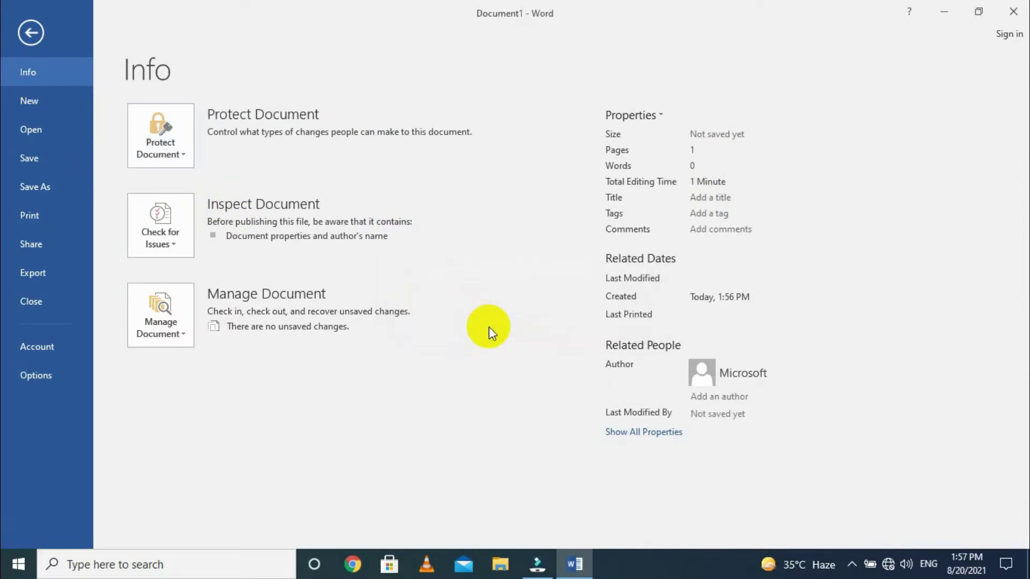
left_click(64, 130)
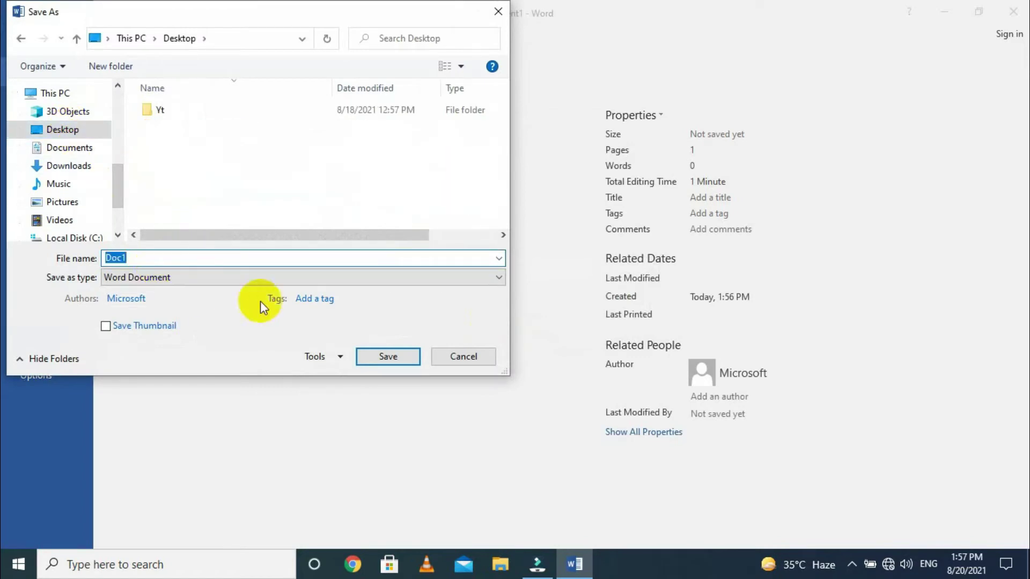
left_click(368, 359)
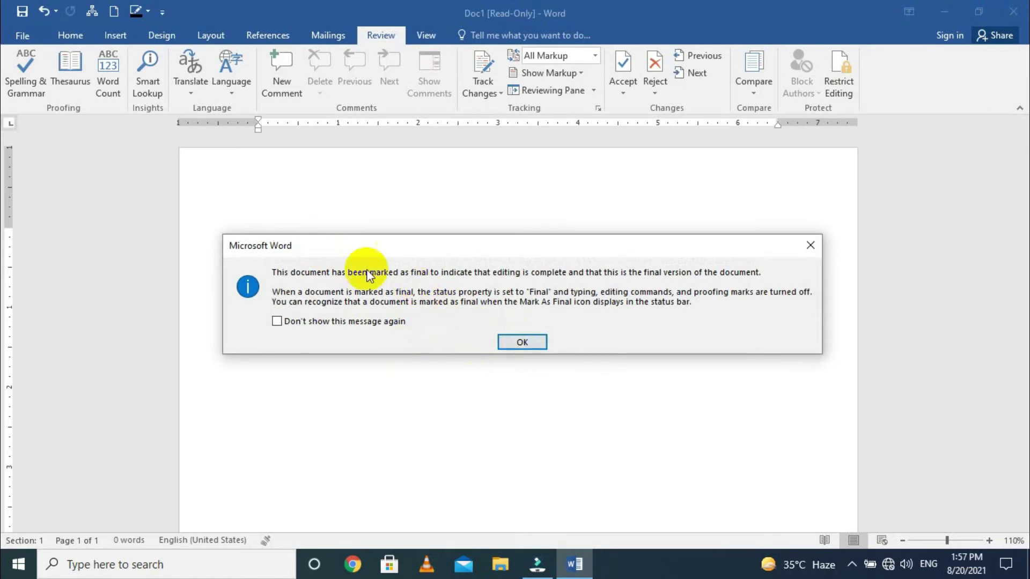
left_click(499, 342)
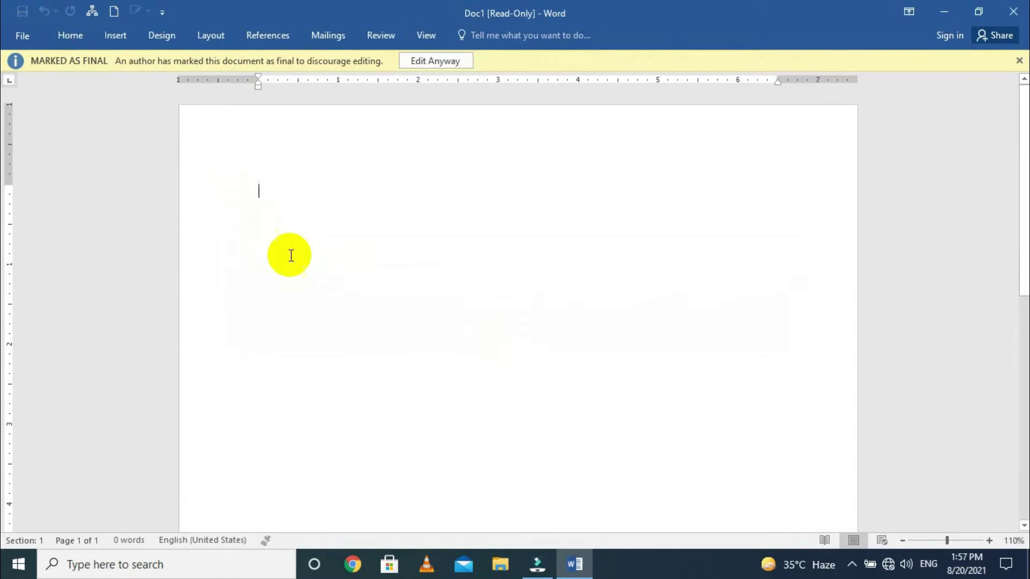
type("aa")
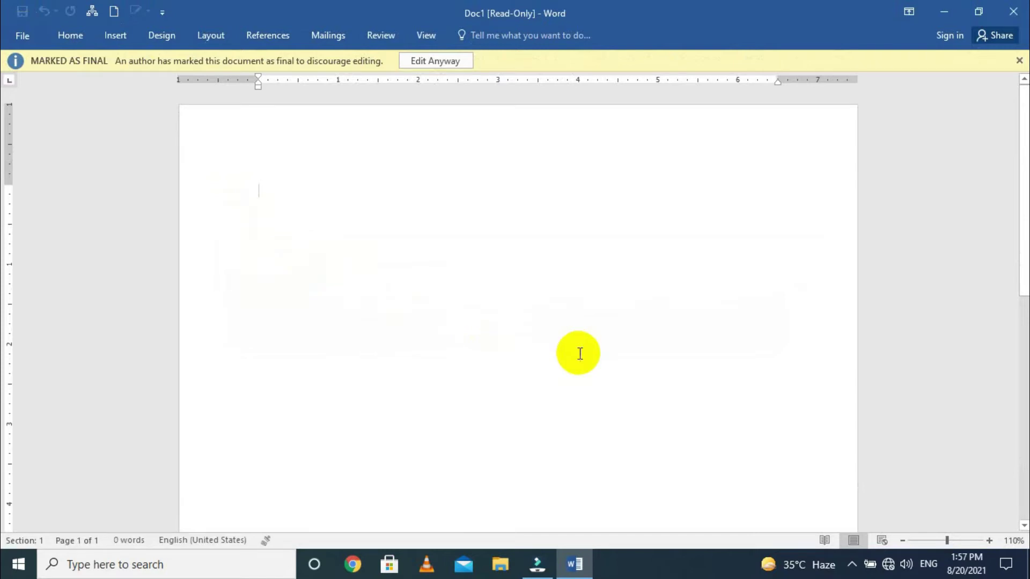
type("a")
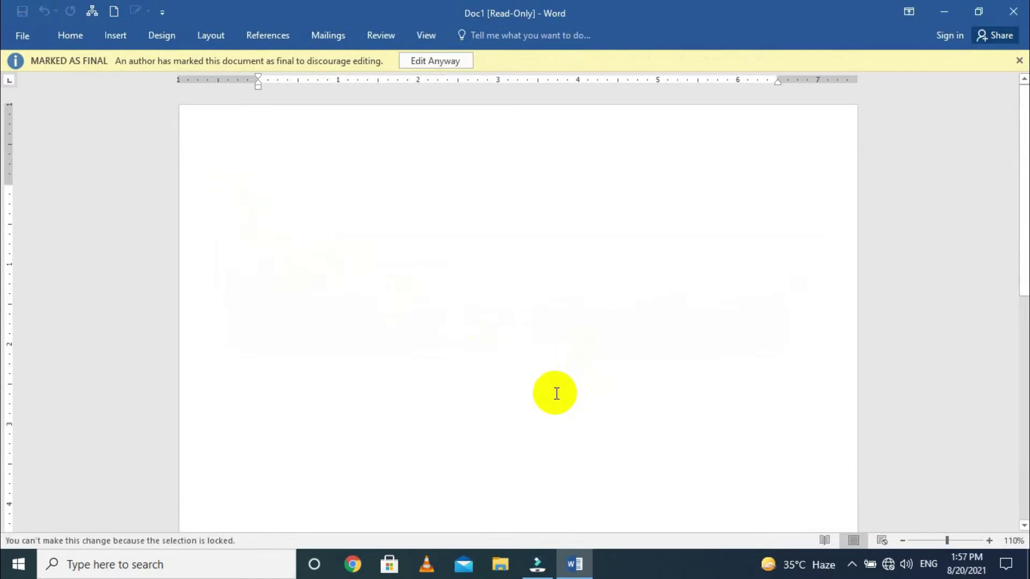
- Close Word, reopen Doc1 from the Desktop, and choose Edit Anyway
left_click(1015, 11)
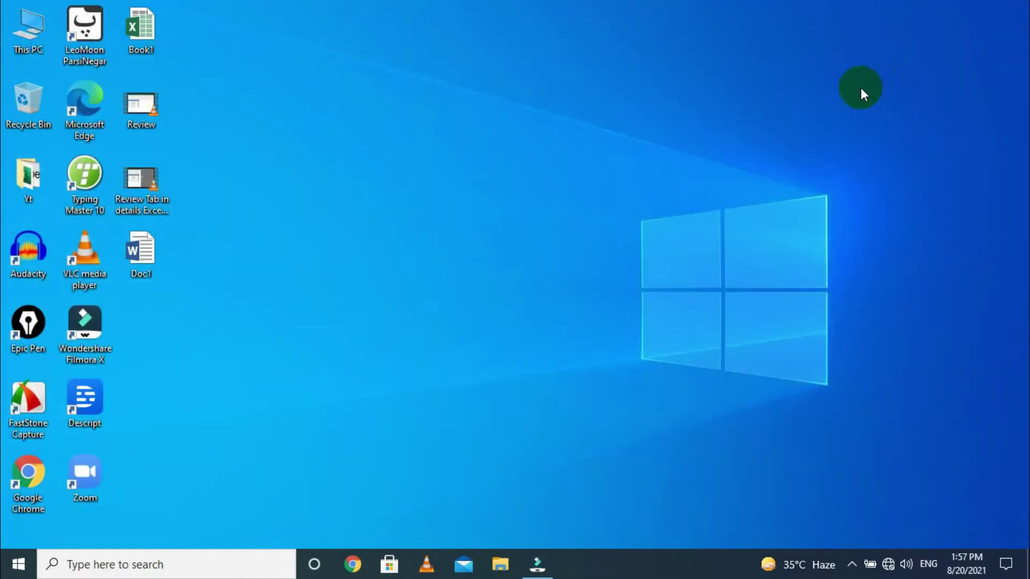
double_click(141, 261)
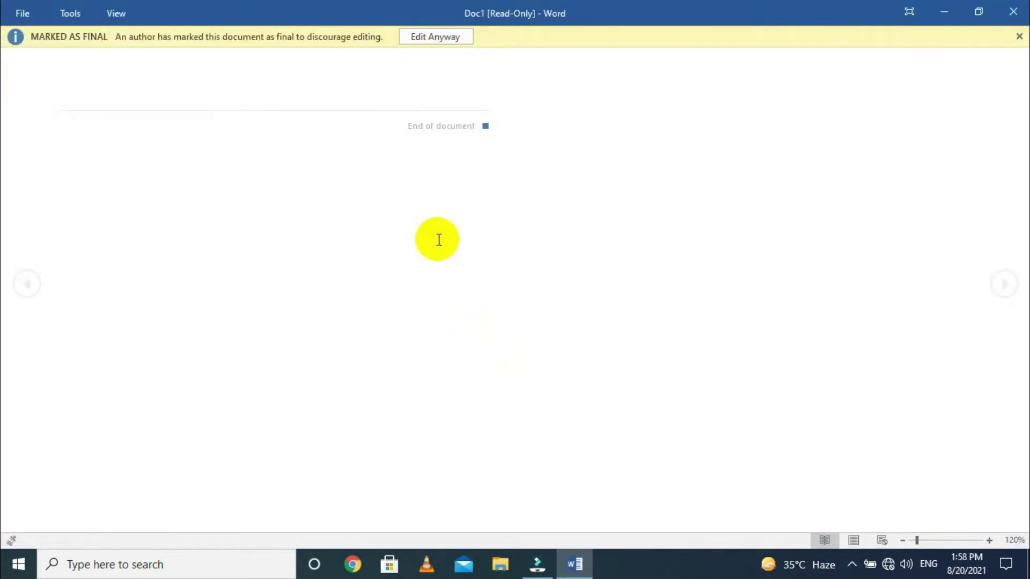
left_click(439, 239)
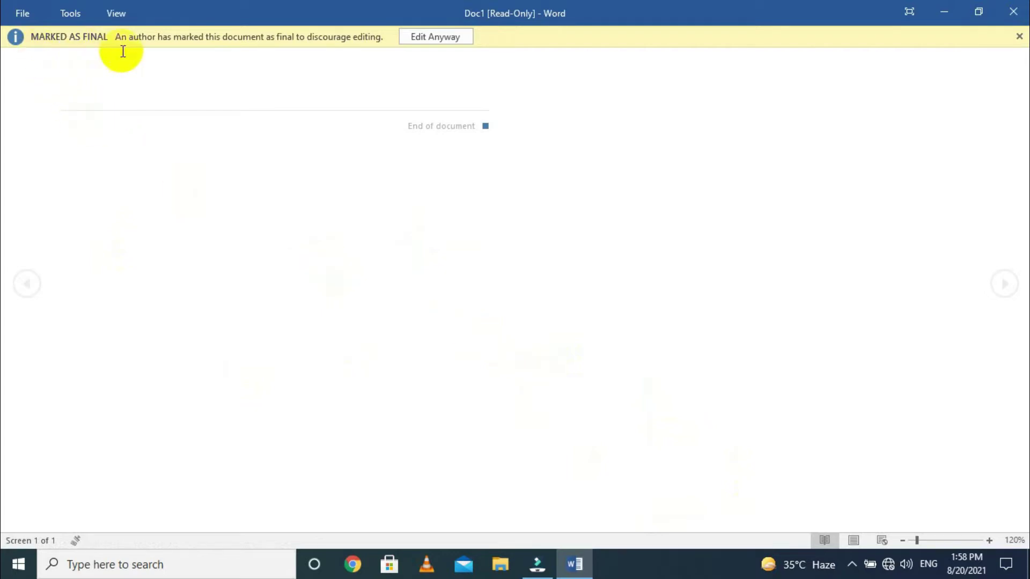
left_click(442, 37)
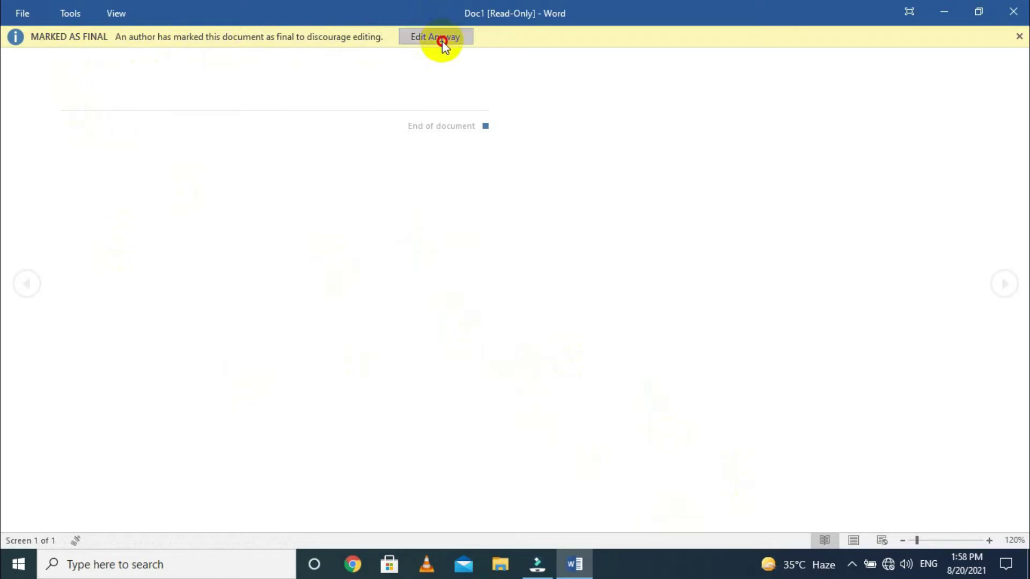
- Type test letters 'tytyt' and undo them so the page is blank
type("tytyt")
key("ctrl+z")
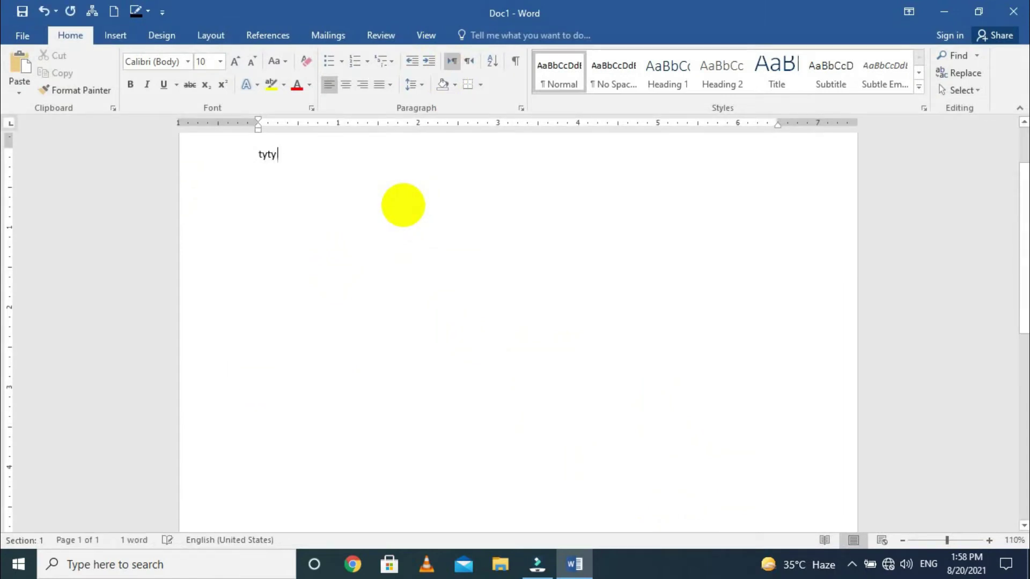
key("ctrl+z")
key("ctrl+z")
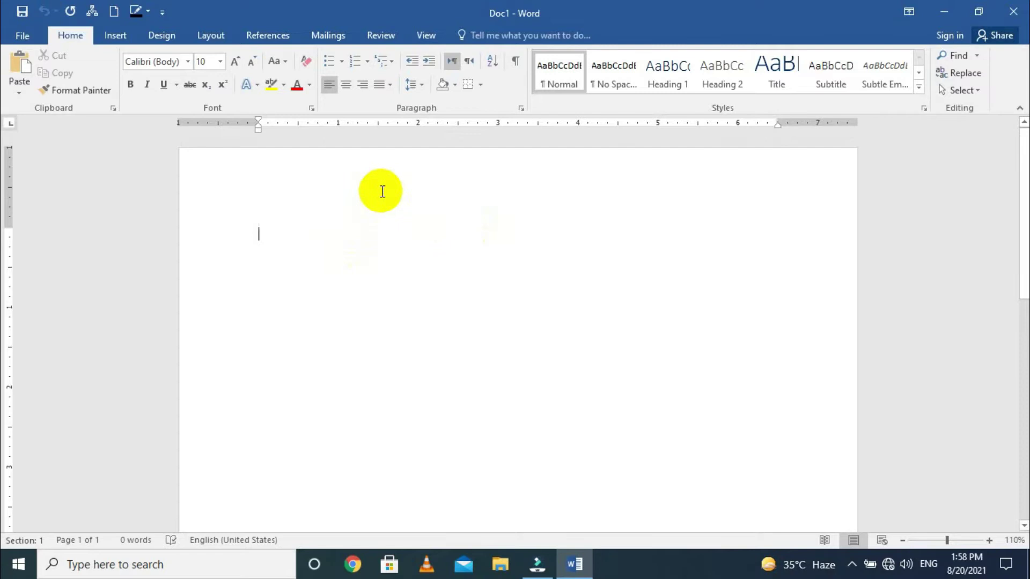
- Review the Protect Document options on the Info page, then go back to the document
left_click(20, 38)
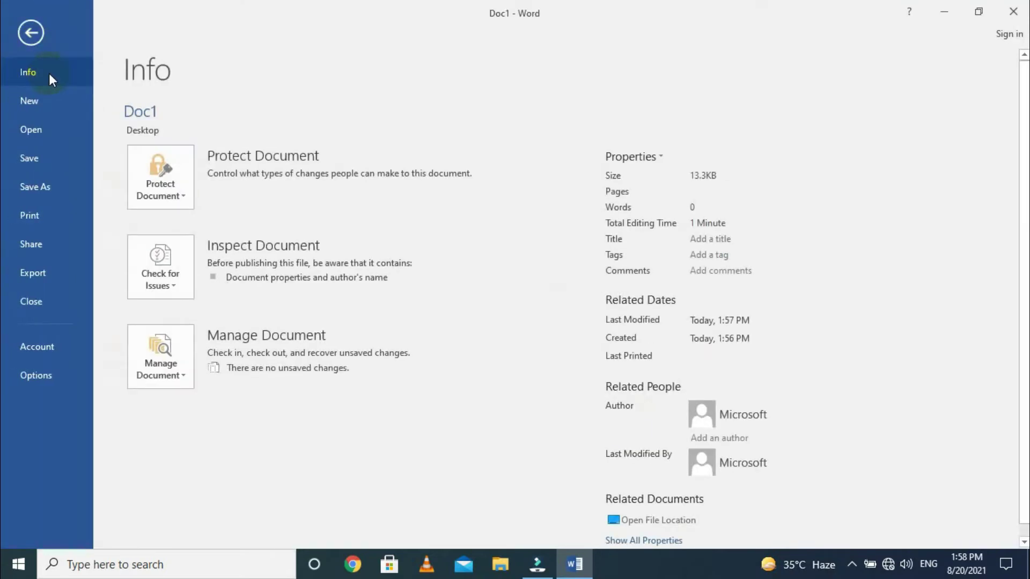
left_click(162, 180)
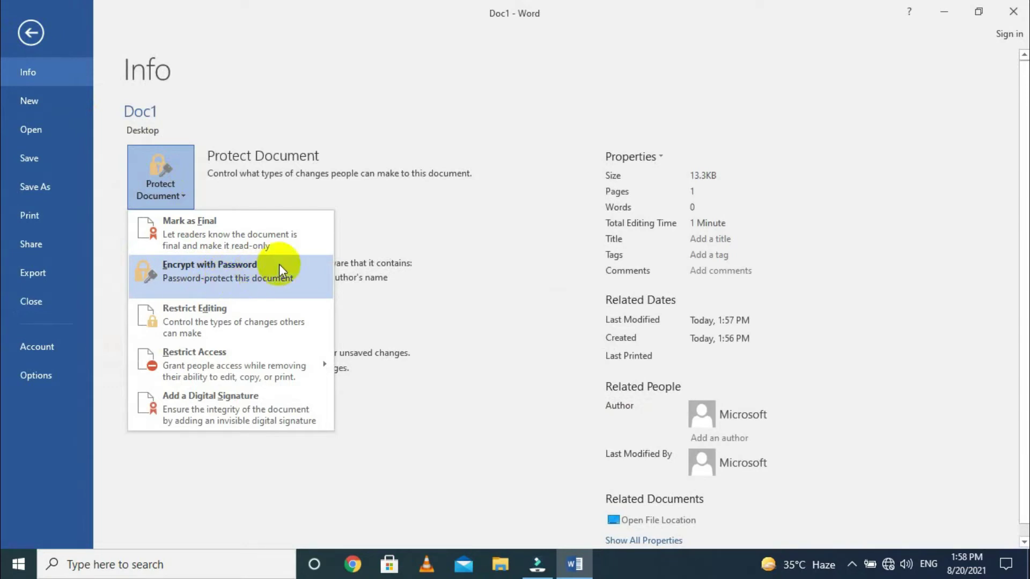
left_click(464, 259)
left_click(33, 37)
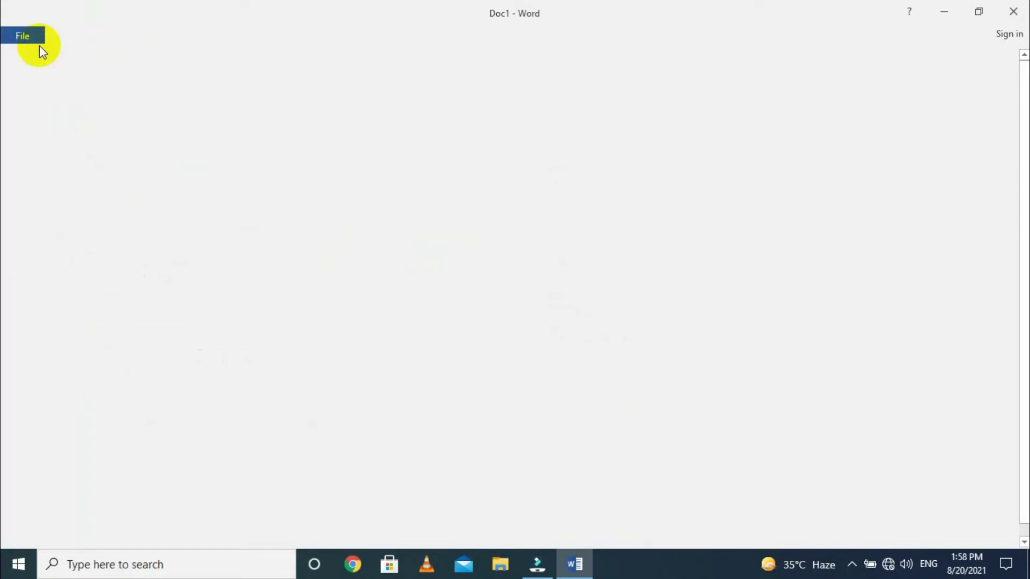
- Type the 'Personal info' title, center it and enlarge it to 20 pt
type("pwer")
key("BackSpace")
key("BackSpace")
type("ersonal ")
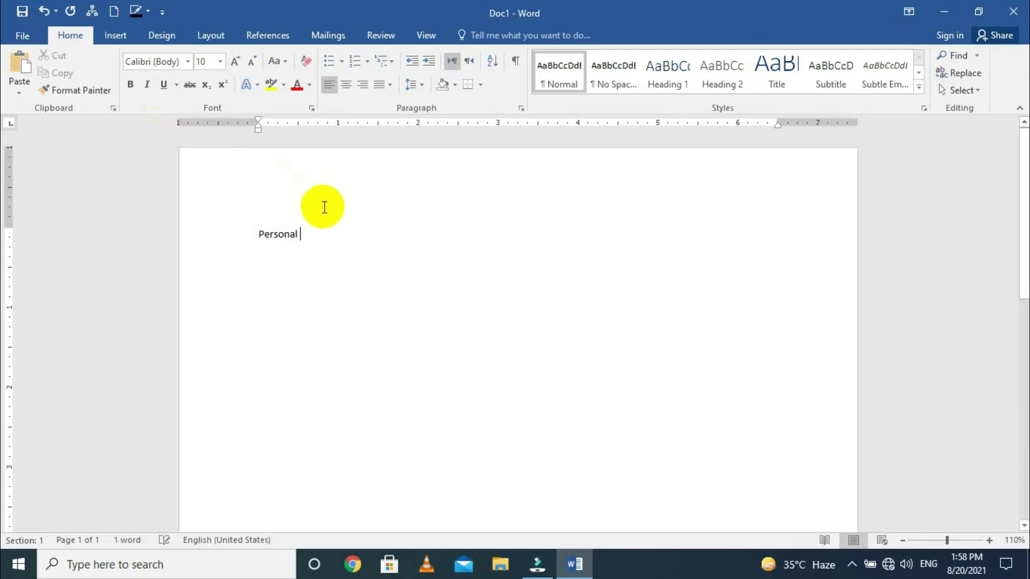
type("inf")
type("o")
key("Return")
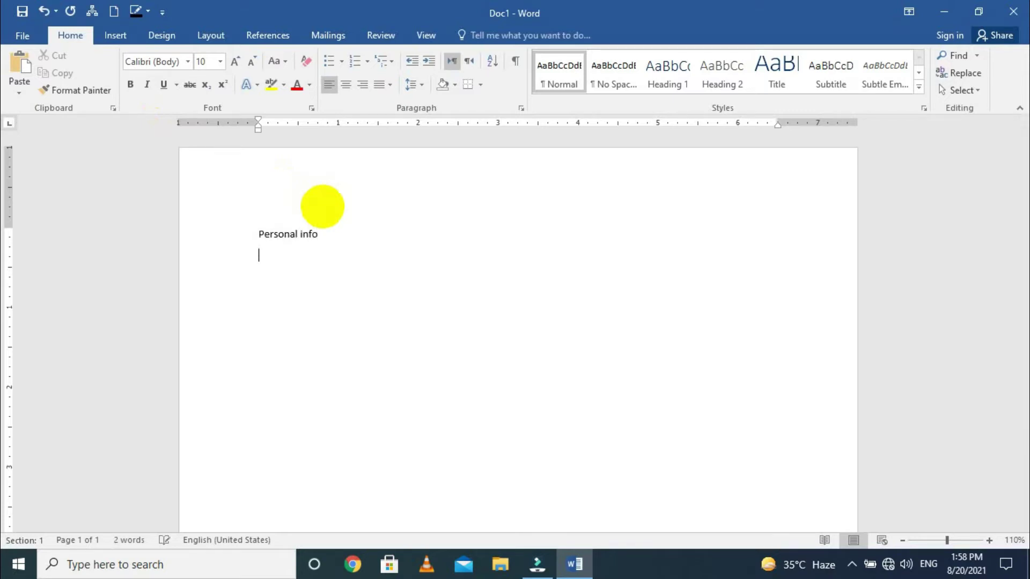
left_click(253, 224)
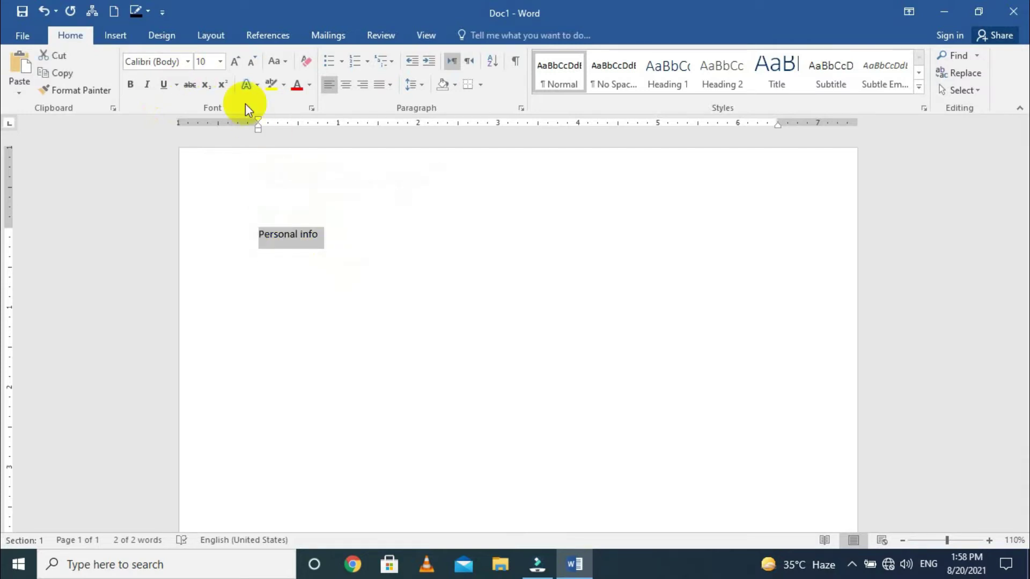
left_click(360, 86)
left_click(346, 85)
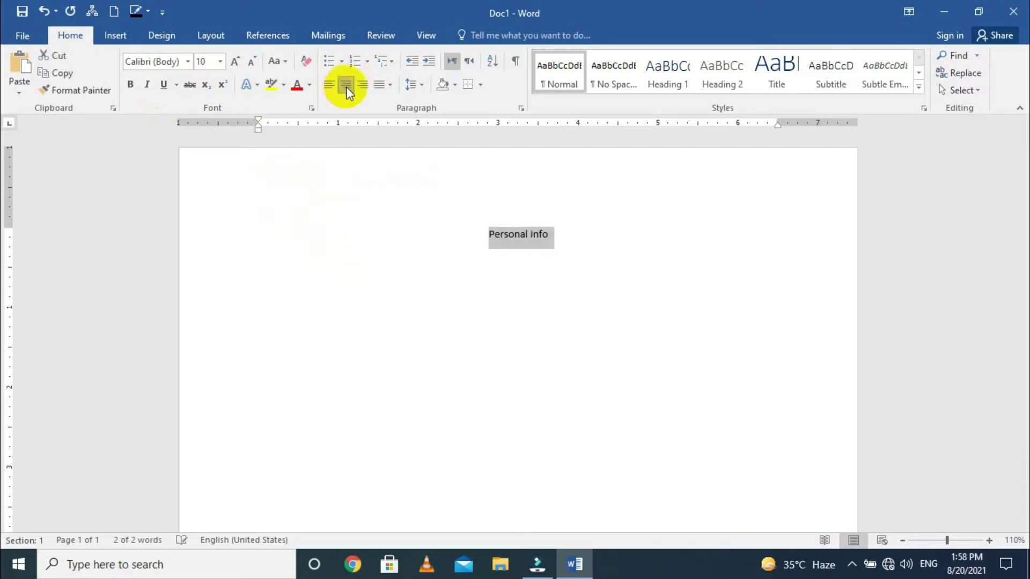
left_click(235, 60)
left_click(235, 60)
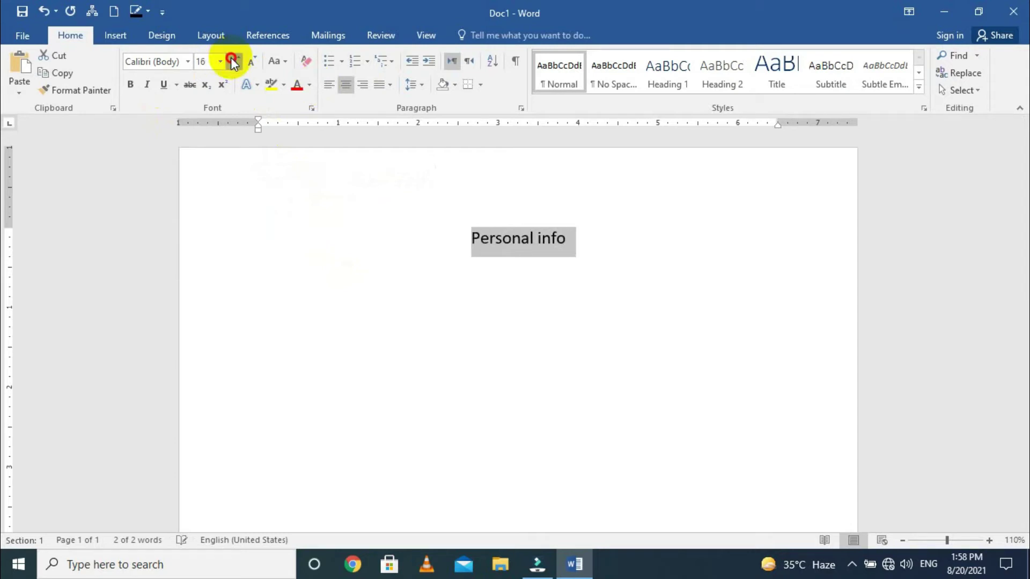
left_click(235, 60)
left_click(597, 252)
- Insert =rand() sample paragraphs below the title and delete the last one, leaving four
key("Return")
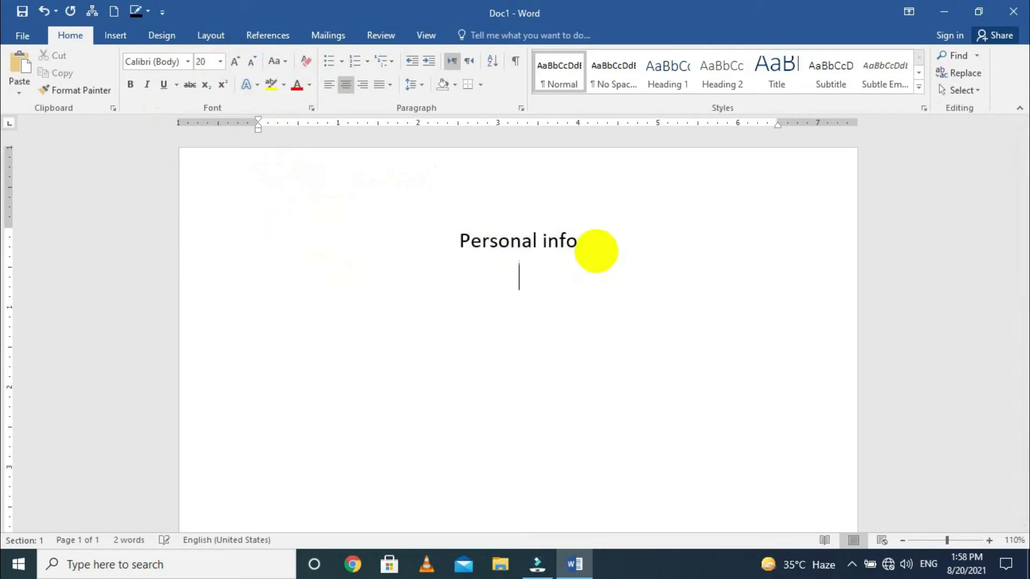
type("=rand")
type("()")
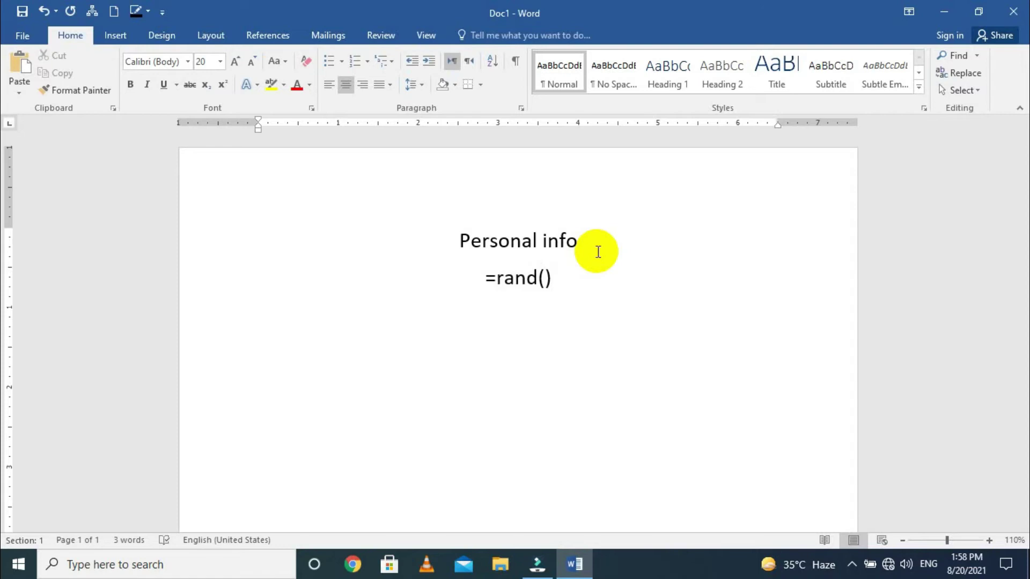
key("Return")
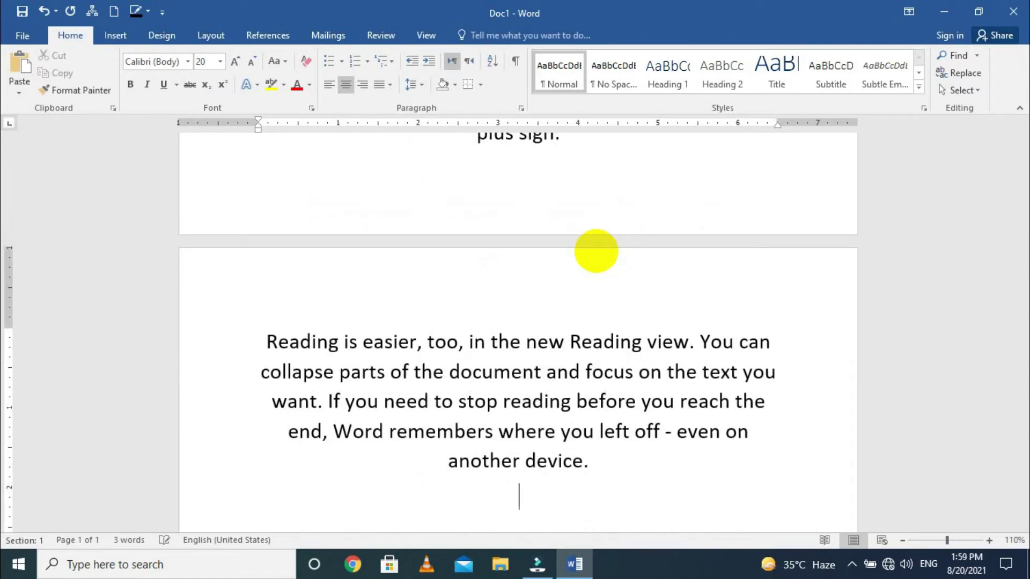
scroll(607, 295, "up", 5)
scroll(605, 302, "up", 3)
scroll(605, 302, "down", 2)
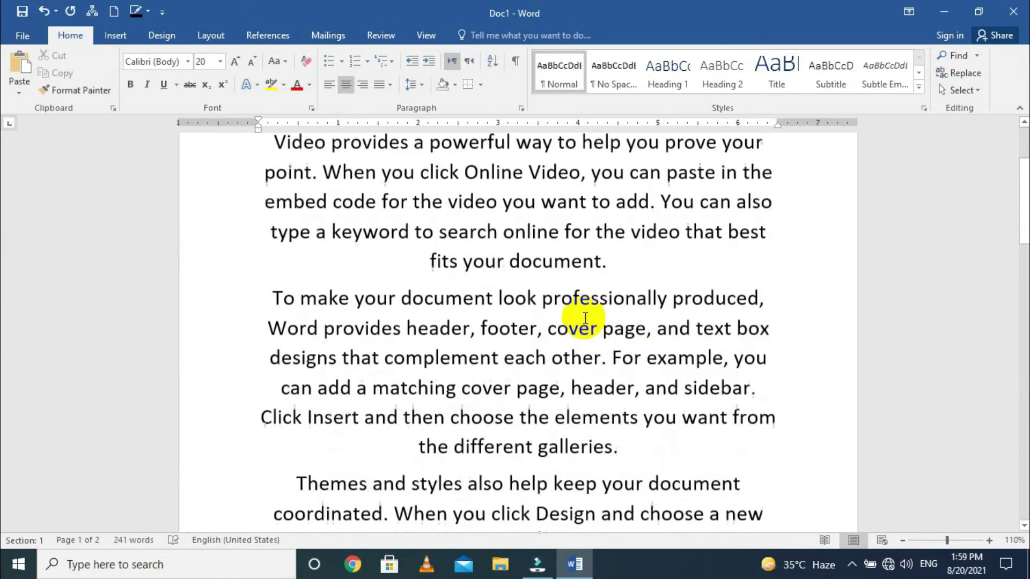
scroll(585, 318, "down", 5)
scroll(566, 272, "down", 3)
scroll(594, 469, "down", 5)
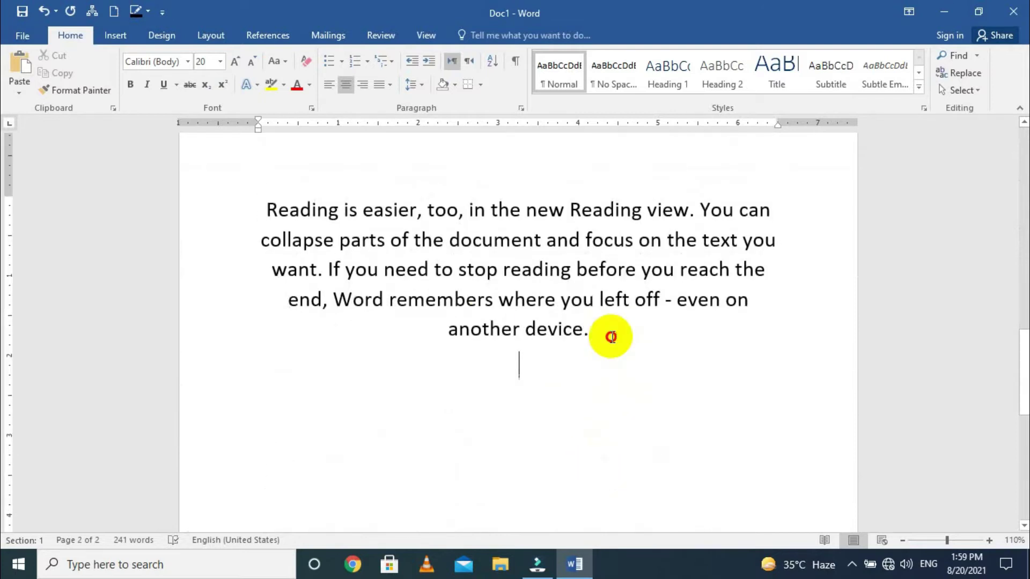
left_click_drag(611, 337, 265, 207)
key("Delete")
- Set the four sample paragraphs to 10 pt
scroll(422, 311, "up", 3)
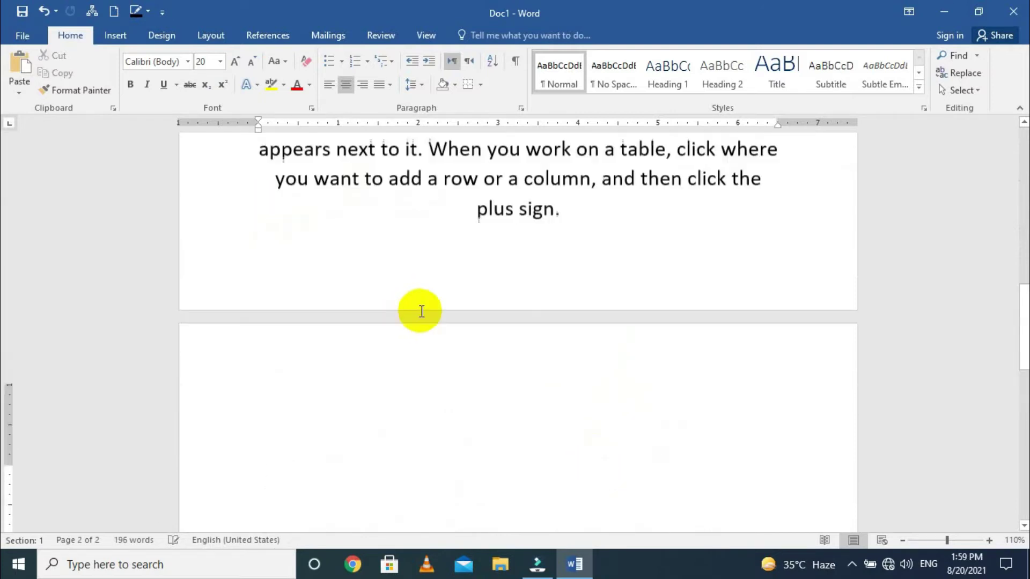
scroll(422, 312, "up", 3)
mouse_move(582, 354)
left_mouse_down()
mouse_move(268, 10)
mouse_move(275, 273)
left_mouse_up()
left_click(206, 61)
type("10")
key("Return")
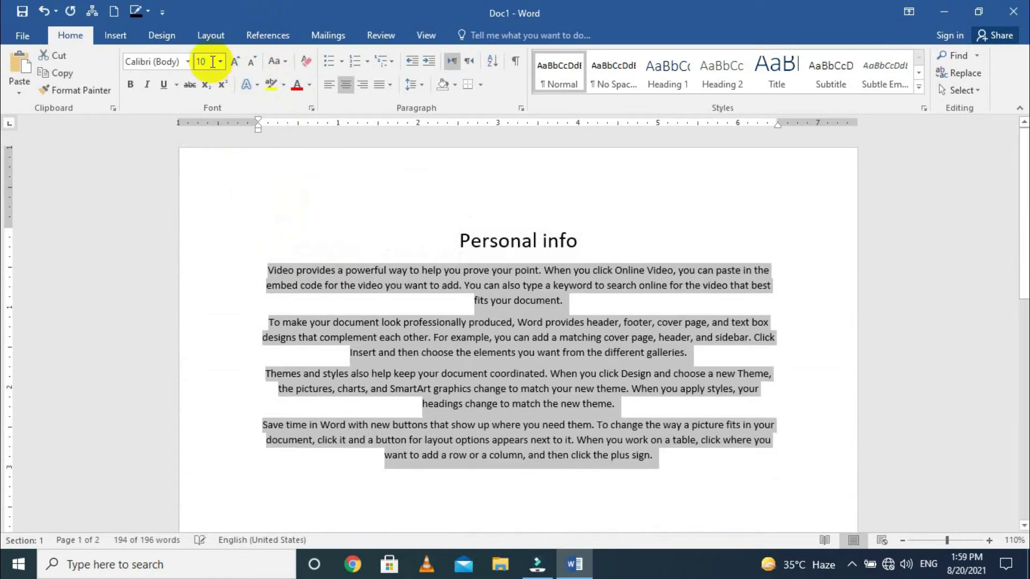
scroll(448, 356, "down", 3)
scroll(453, 360, "up", 2)
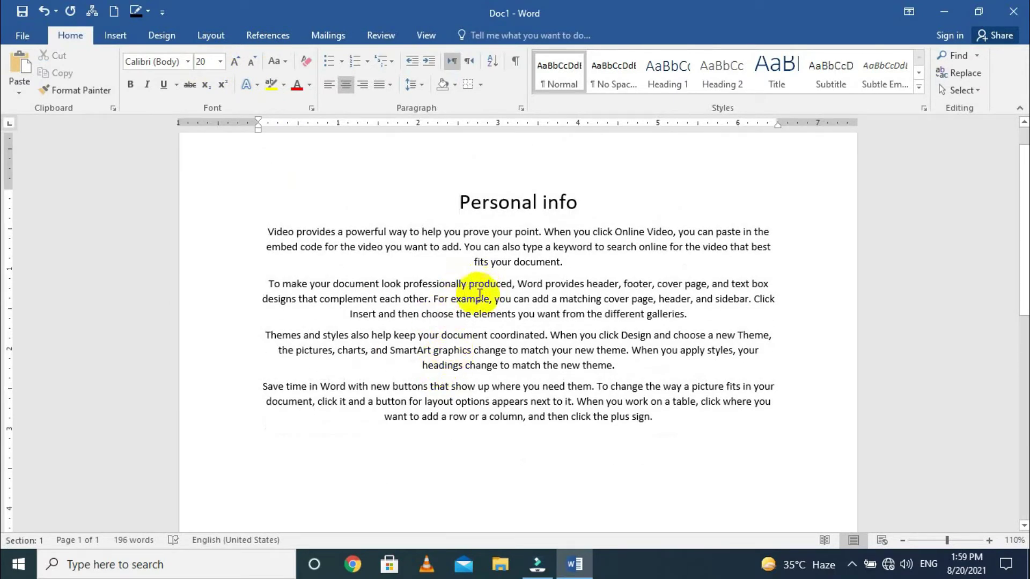
- Encrypt Doc1 with an open password, confirm it, and save the document
left_click(26, 33)
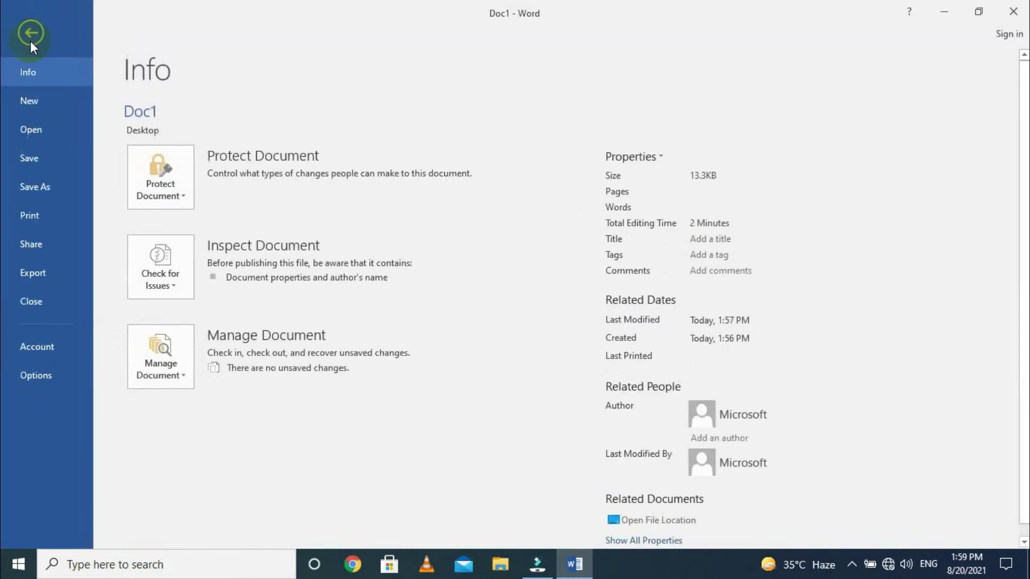
left_click(154, 189)
left_click(230, 273)
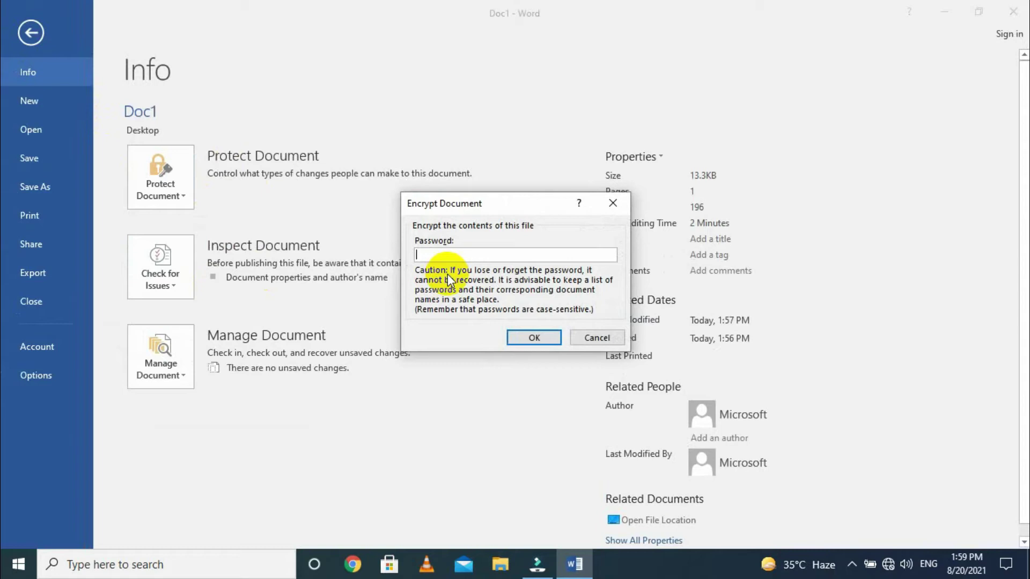
type("3")
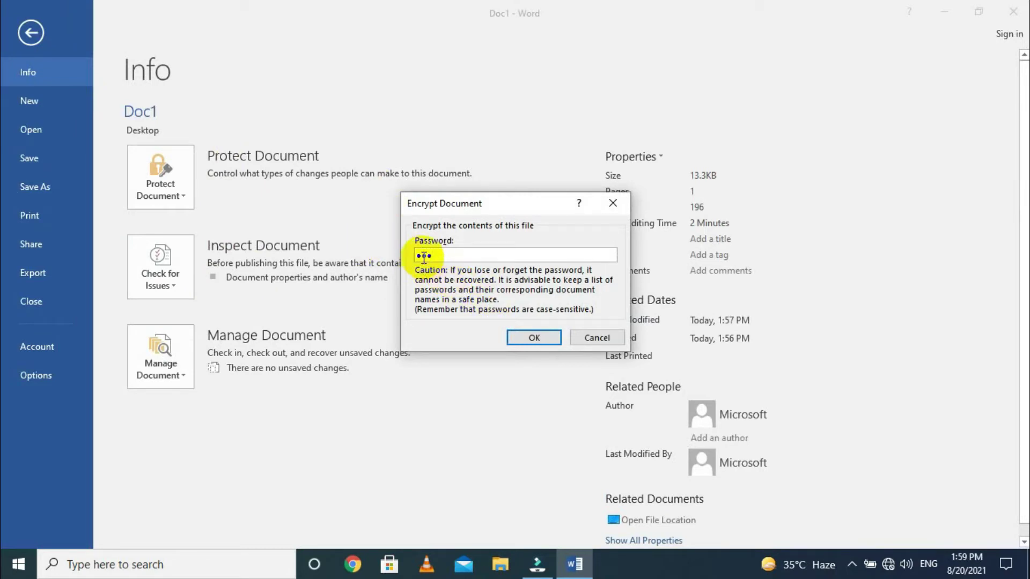
left_click(546, 338)
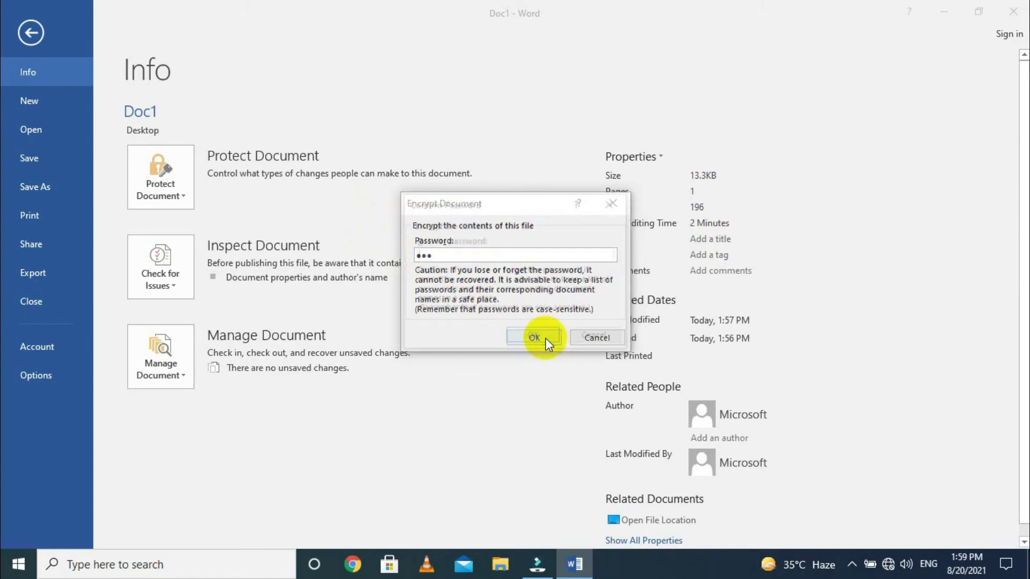
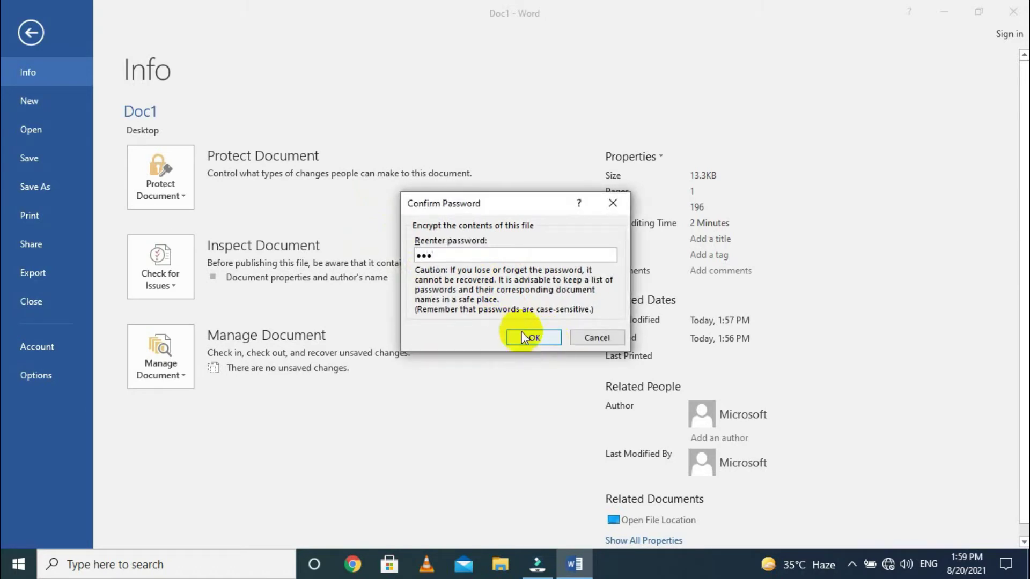
left_click(528, 338)
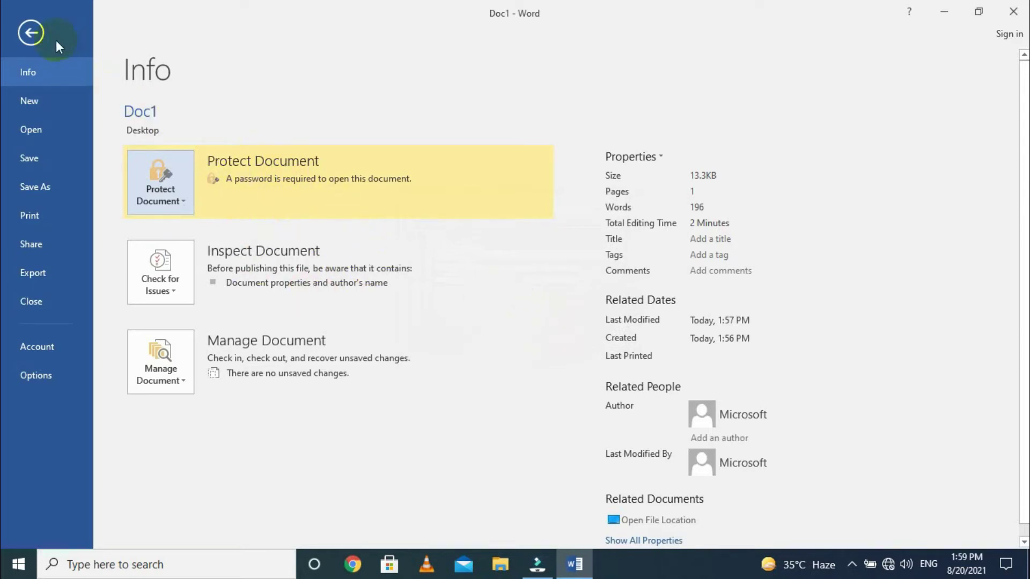
left_click(38, 155)
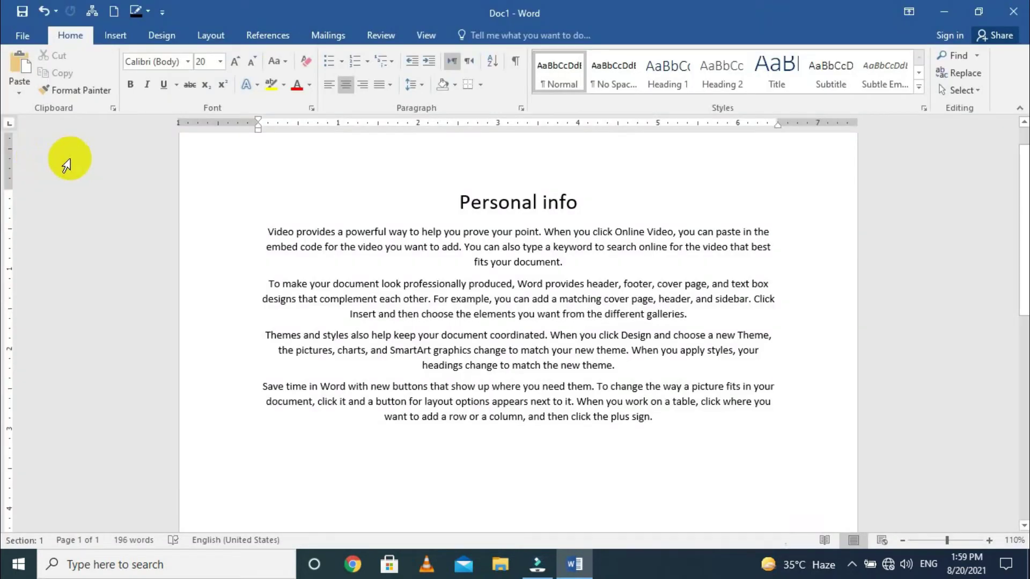
- Close Word and reopen Doc1, retrying the password after an incorrect-password error
left_click(1014, 12)
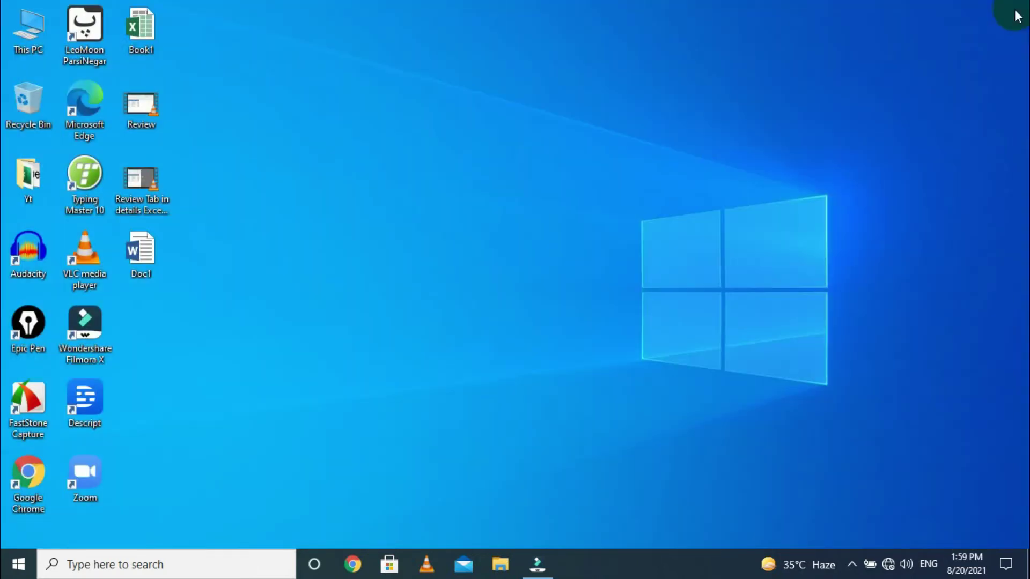
double_click(145, 266)
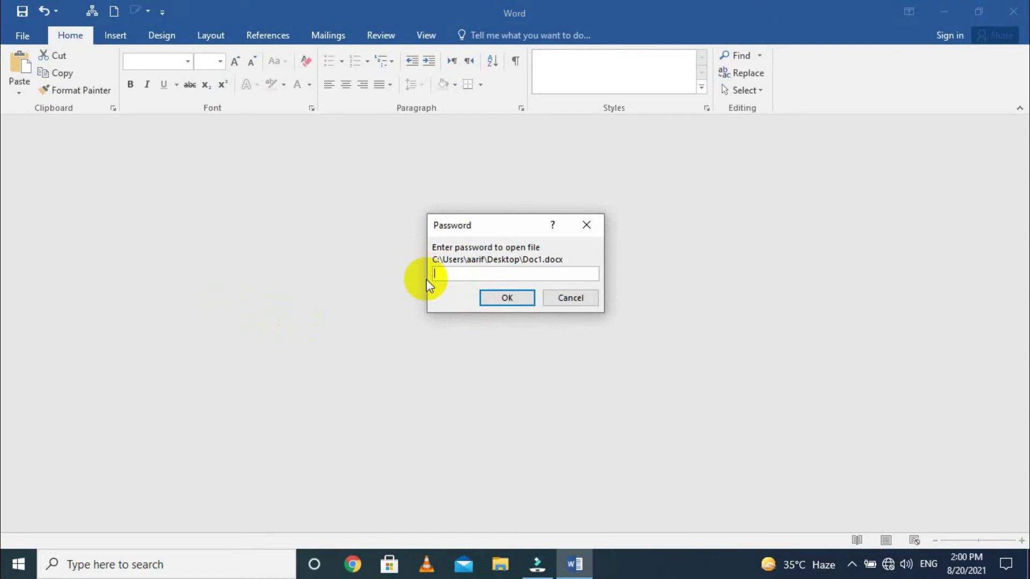
left_click(531, 295)
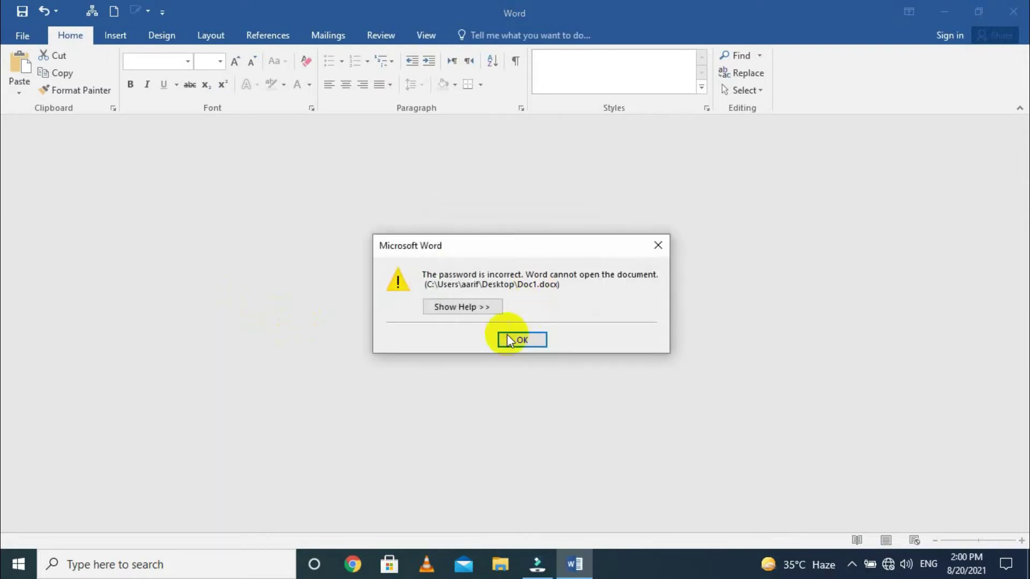
left_click(535, 340)
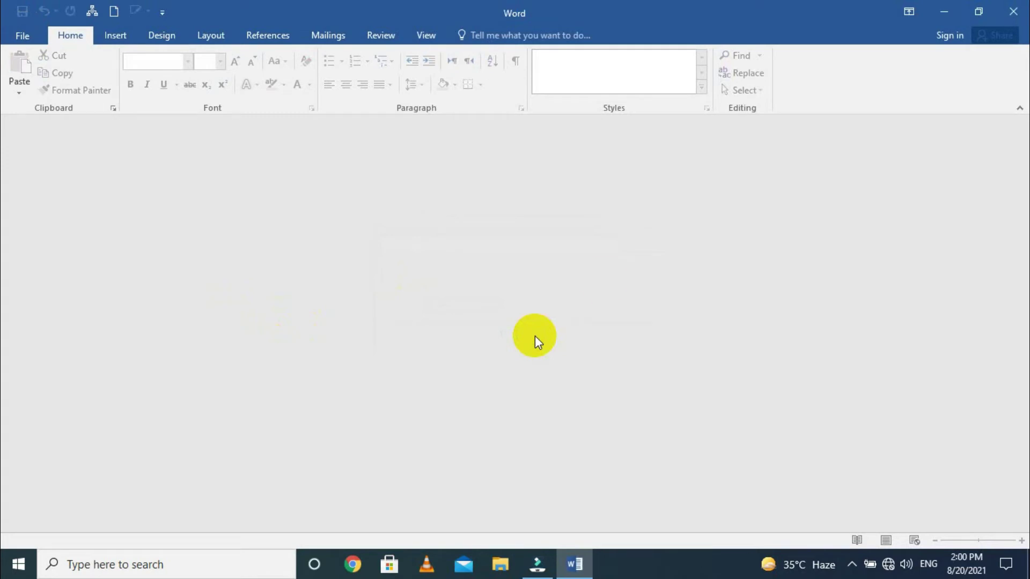
left_click(1008, 13)
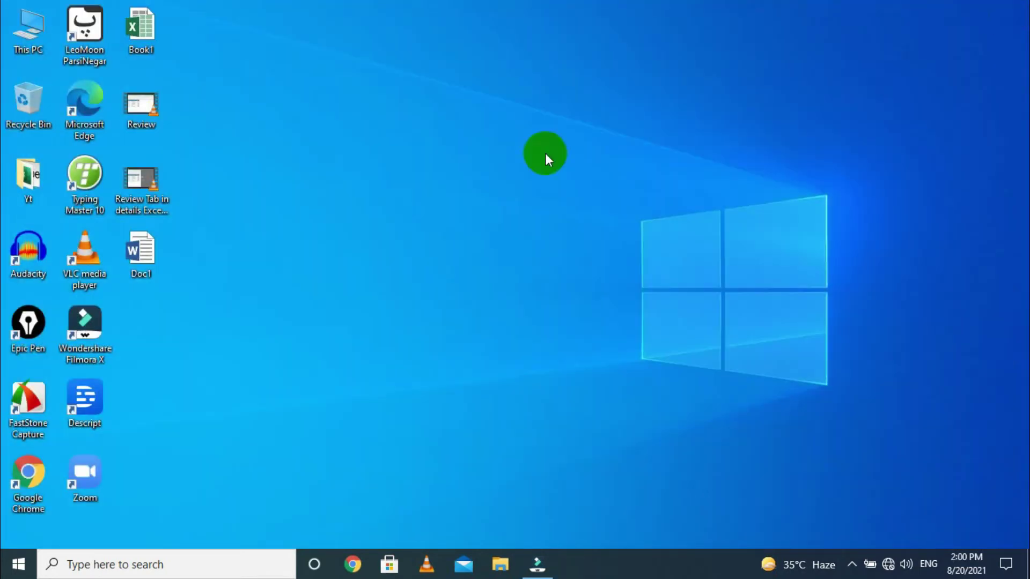
double_click(155, 267)
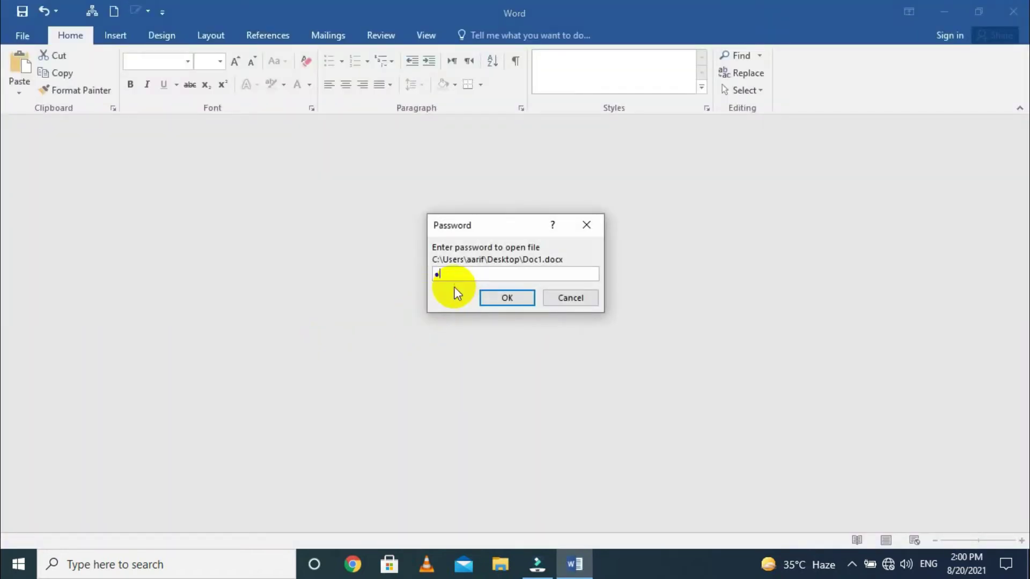
left_click(495, 298)
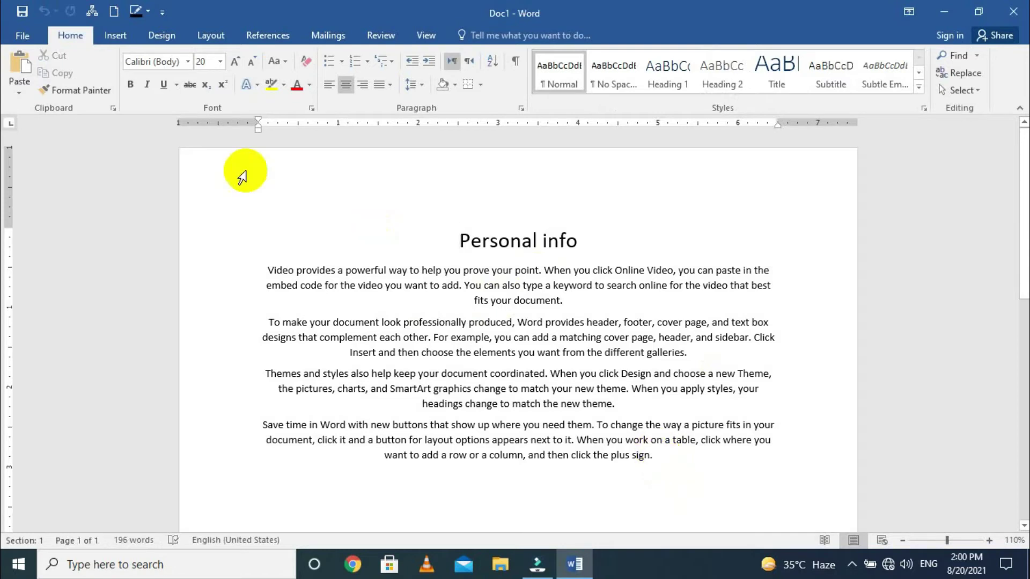
- Clear Doc1's encryption password so the file no longer needs one to open
left_click(24, 35)
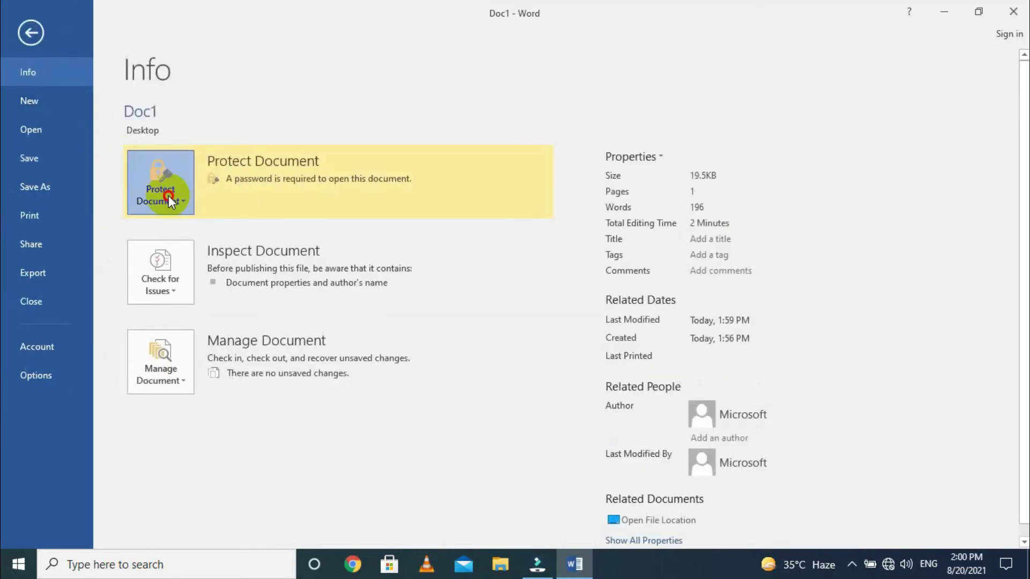
left_click(168, 196)
left_click(225, 273)
left_click(421, 256)
key("BackSpace")
left_click(529, 337)
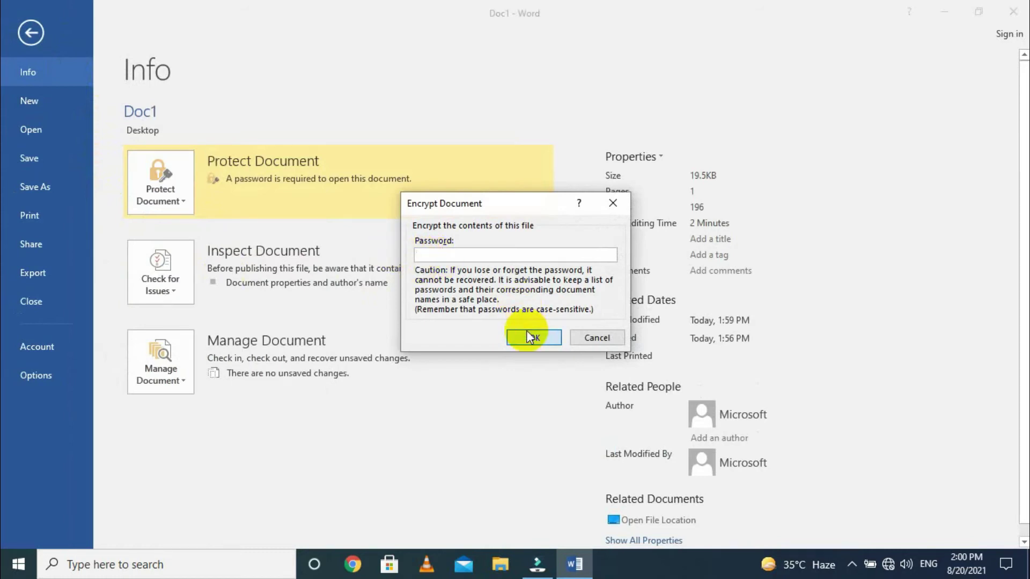
left_click(32, 32)
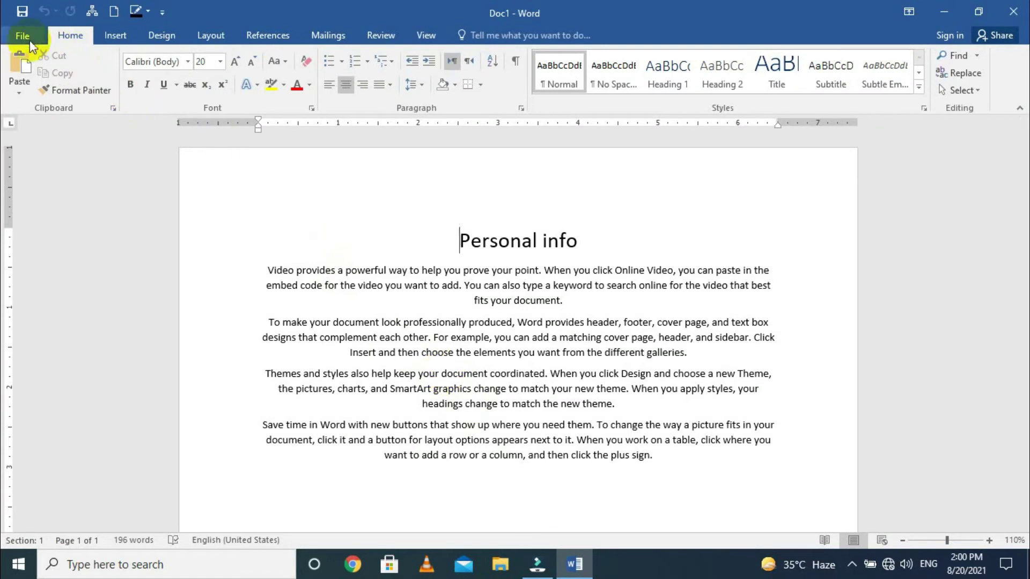
- Look through the Protect Document and Check for Issues lists, then return to the document
left_click(22, 36)
left_click(169, 196)
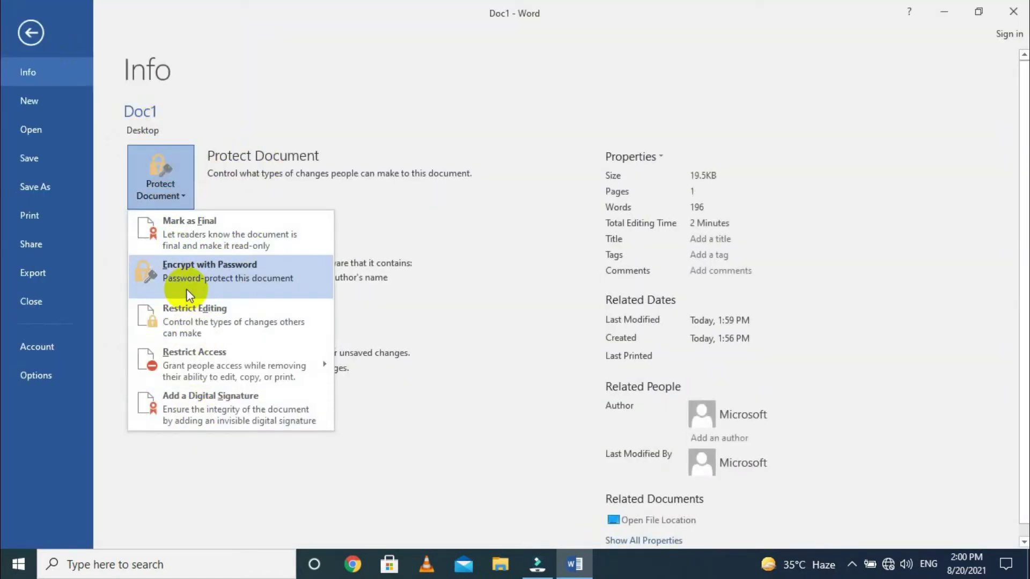
left_click(230, 111)
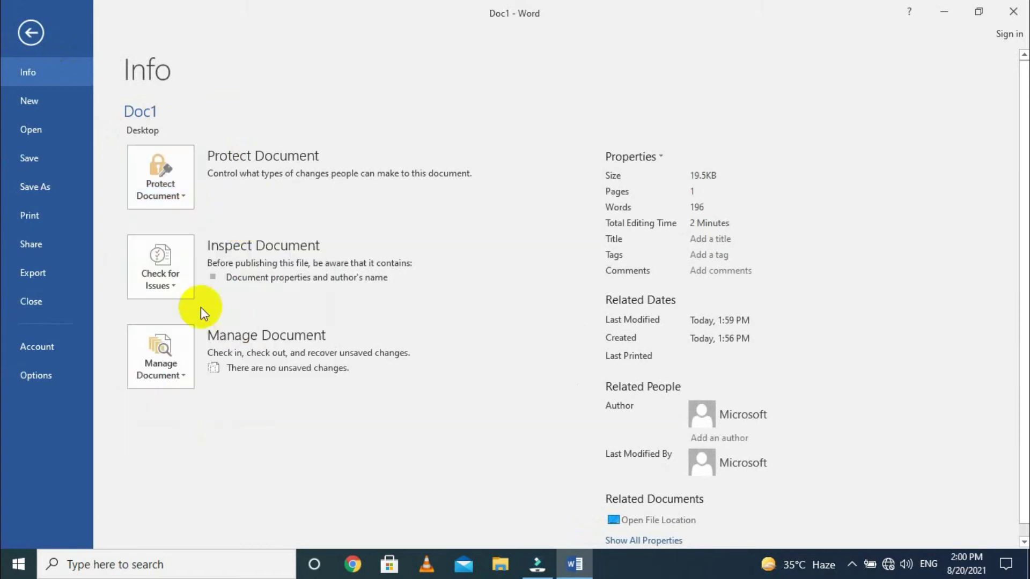
left_click(177, 276)
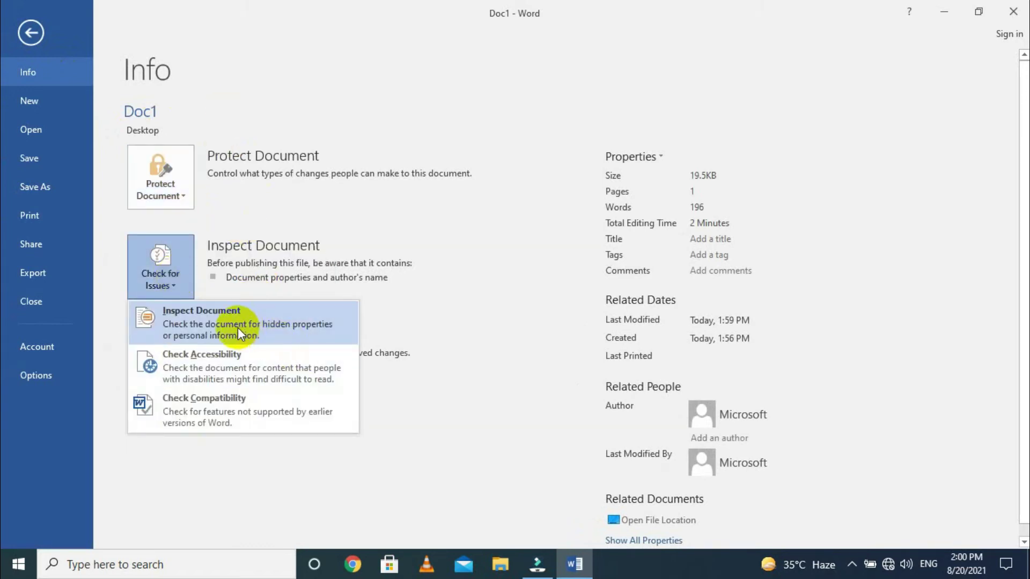
left_click(287, 337)
left_click(21, 31)
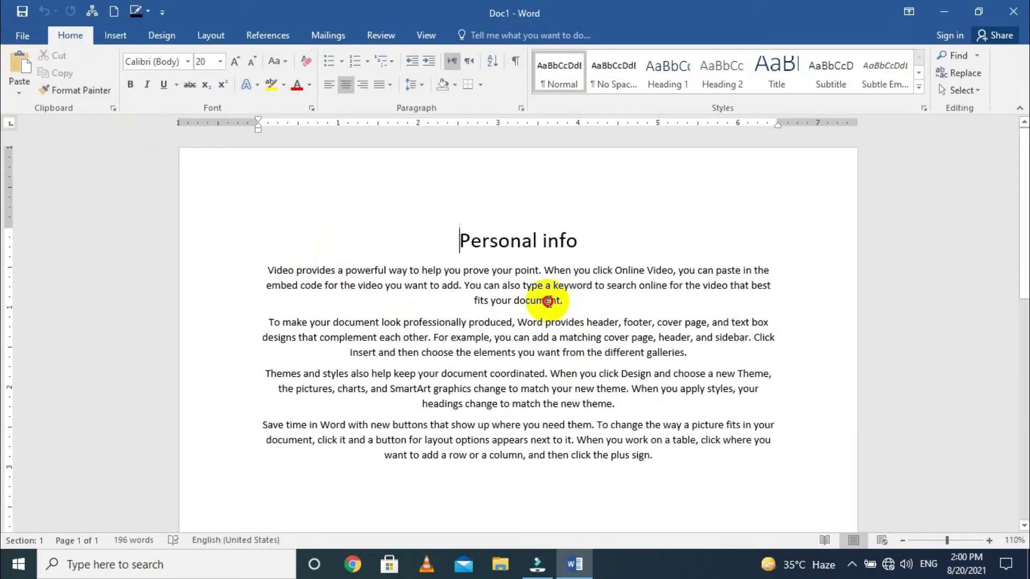
- Make the first body paragraph bold italic, then set it to Hidden in the Font dialog
left_click_drag(564, 301, 271, 267)
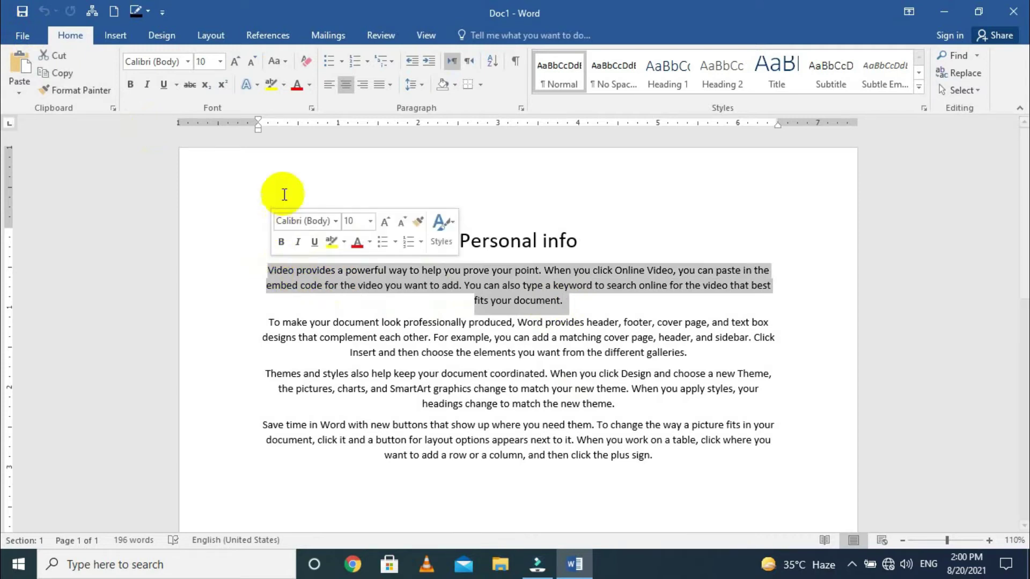
left_click(130, 84)
left_click(148, 86)
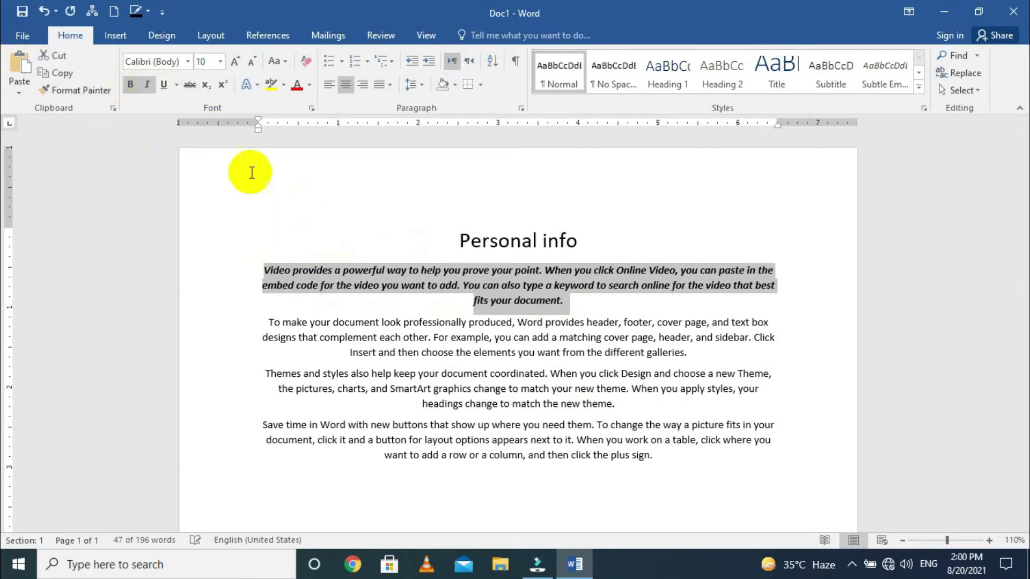
left_click(311, 109)
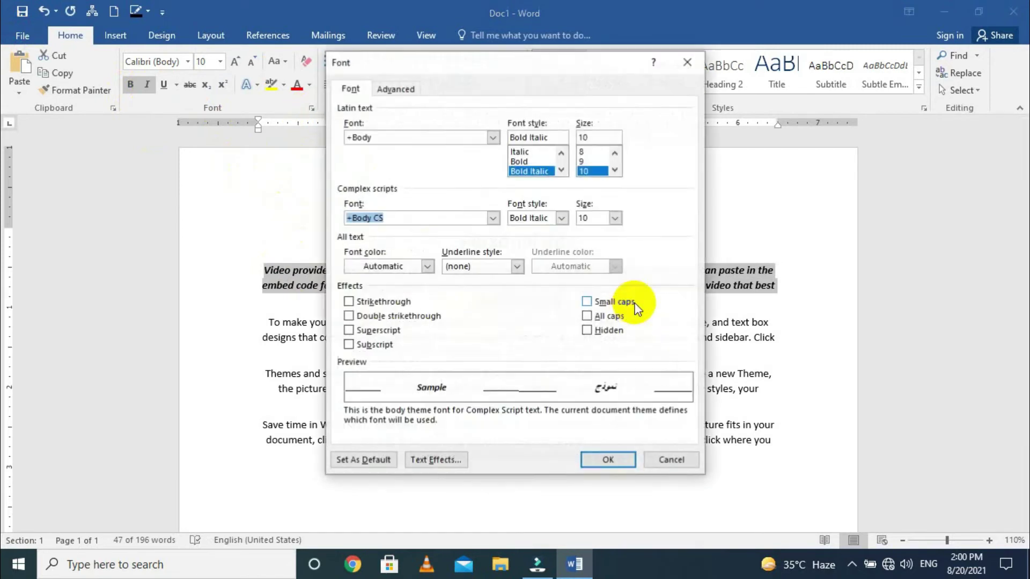
left_click(595, 330)
left_click(608, 460)
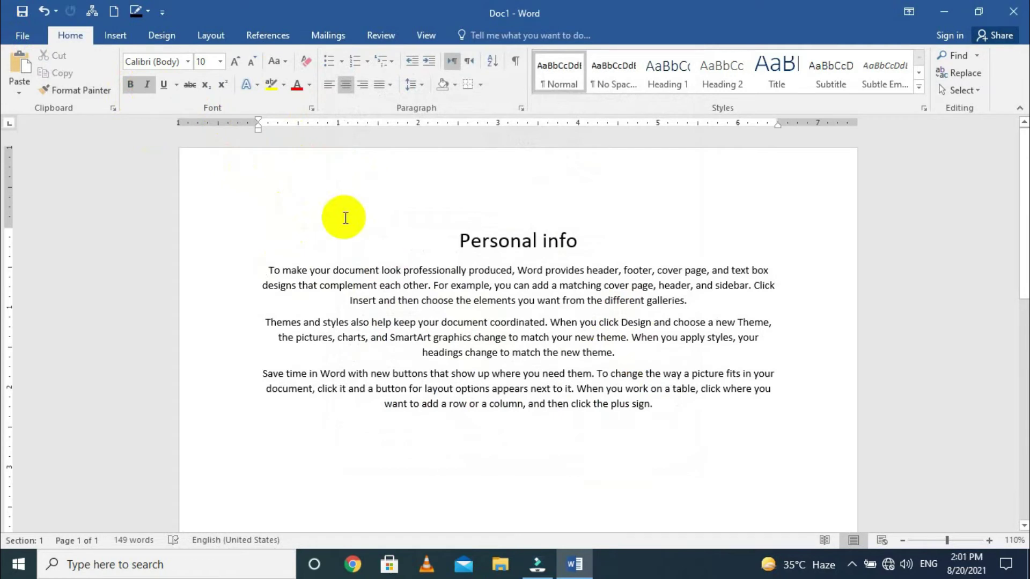
left_click(1013, 11)
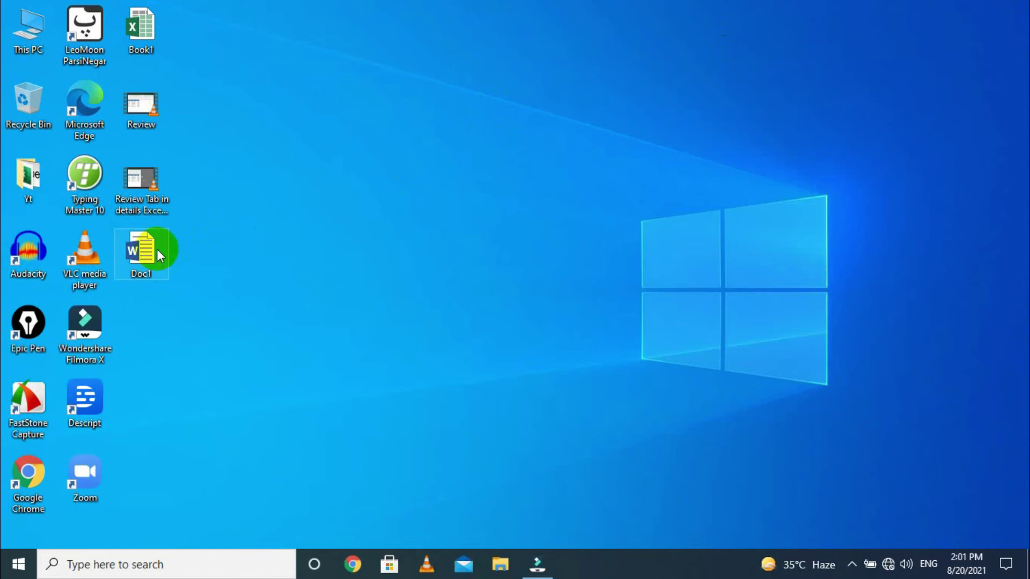
double_click(160, 257)
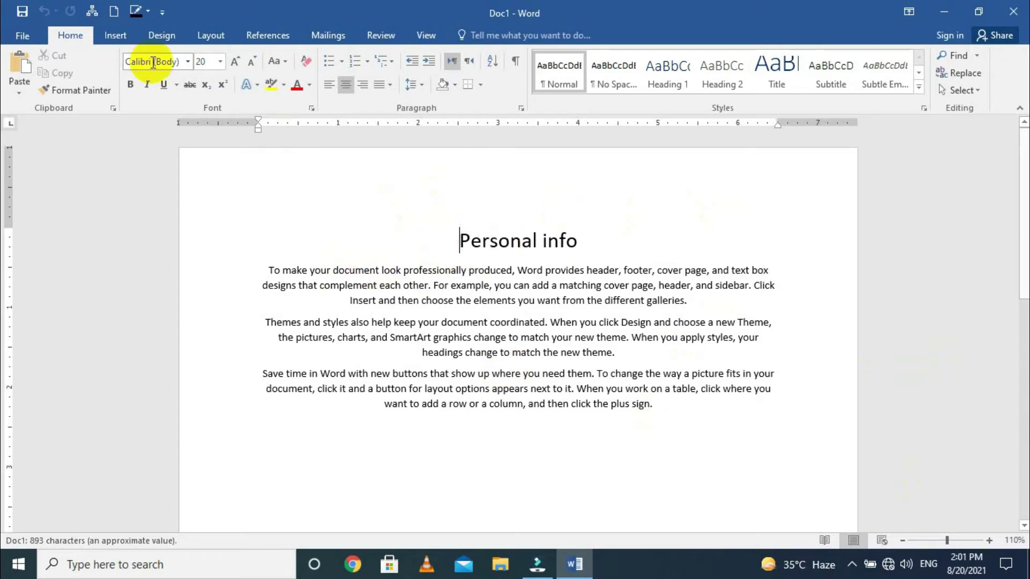
left_click(24, 37)
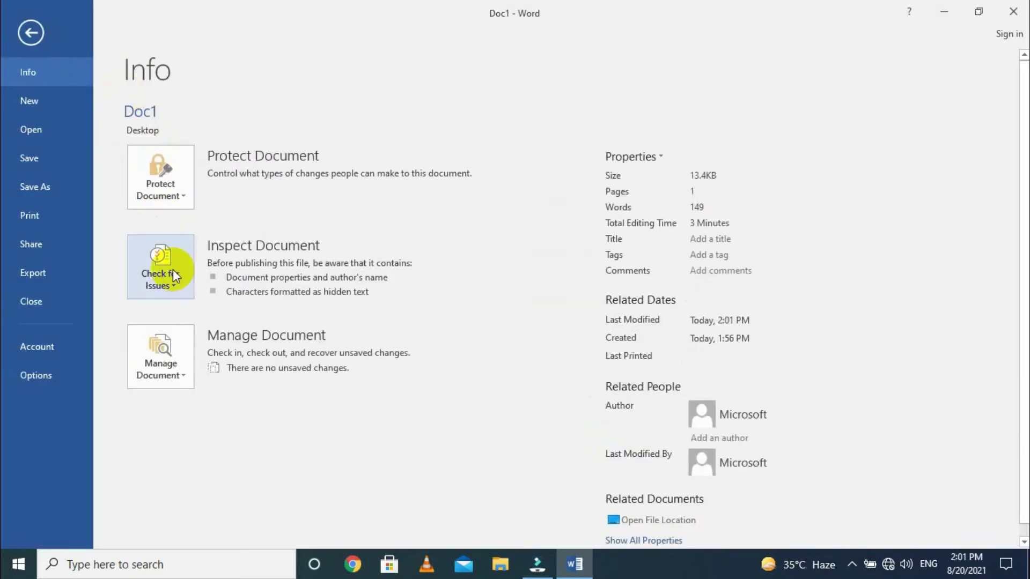
left_click(173, 274)
left_click(207, 325)
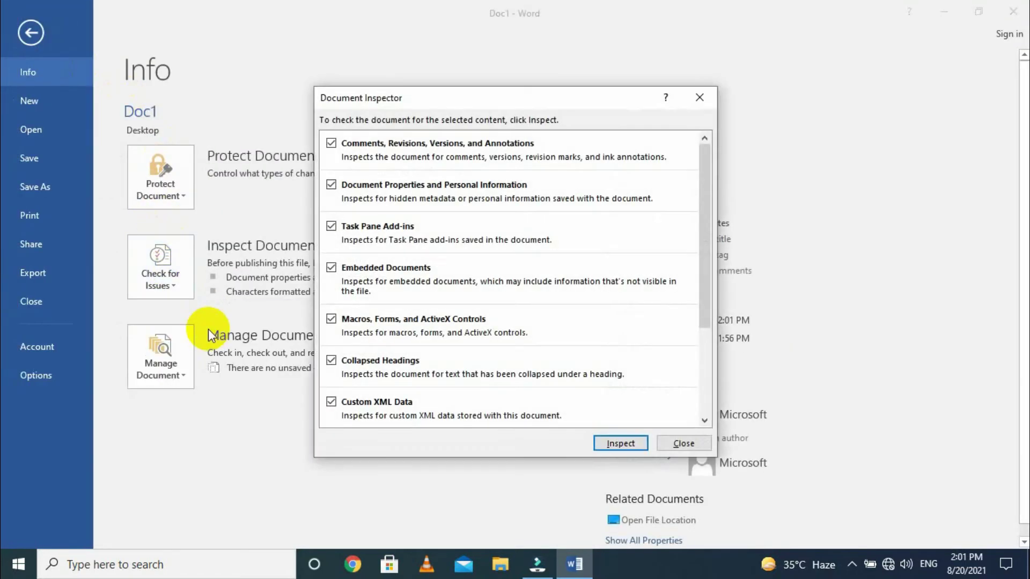
scroll(423, 240, "down", 4)
scroll(408, 279, "down", 1)
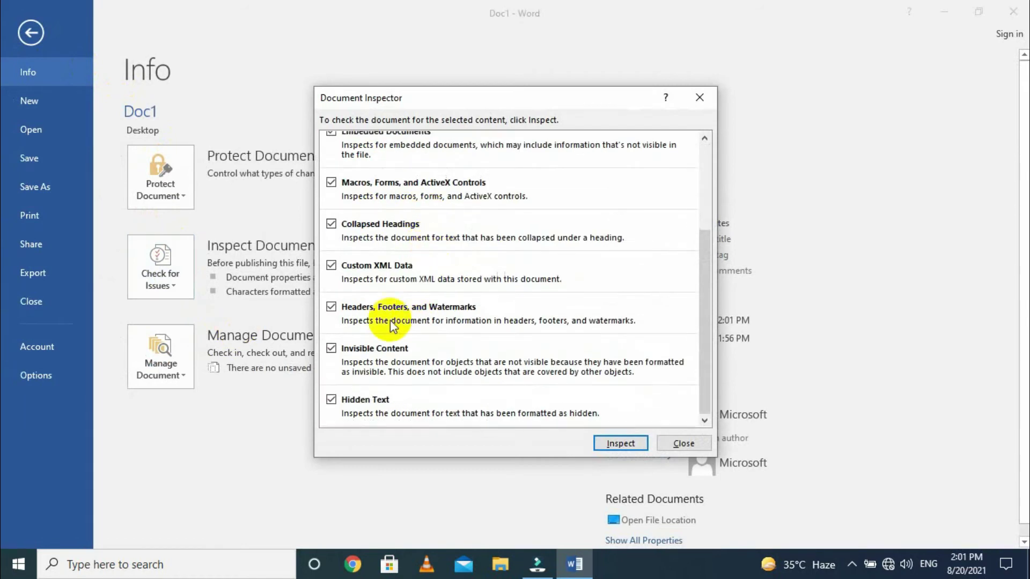
left_click(610, 443)
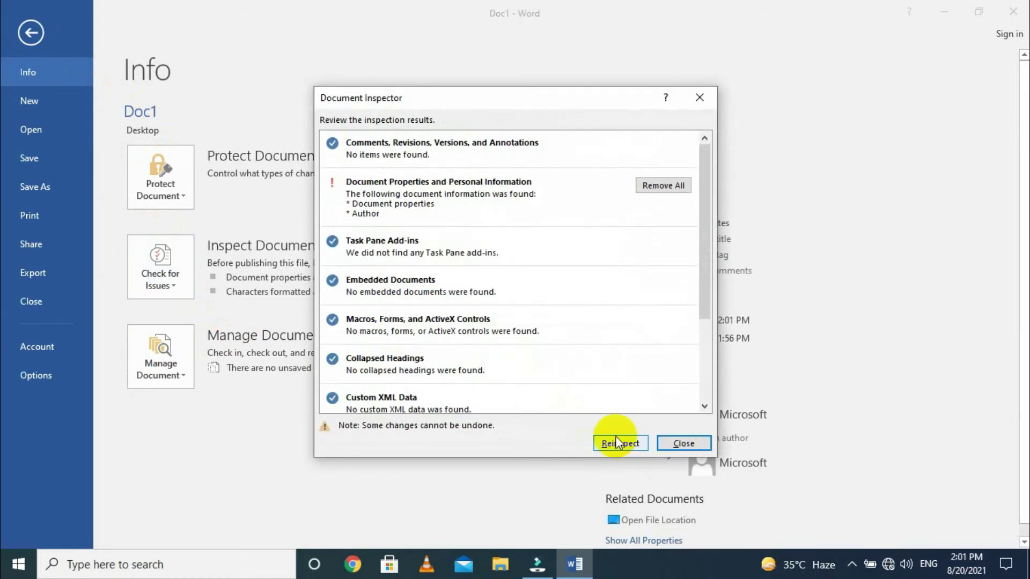
scroll(574, 327, "down", 3)
scroll(593, 300, "up", 3)
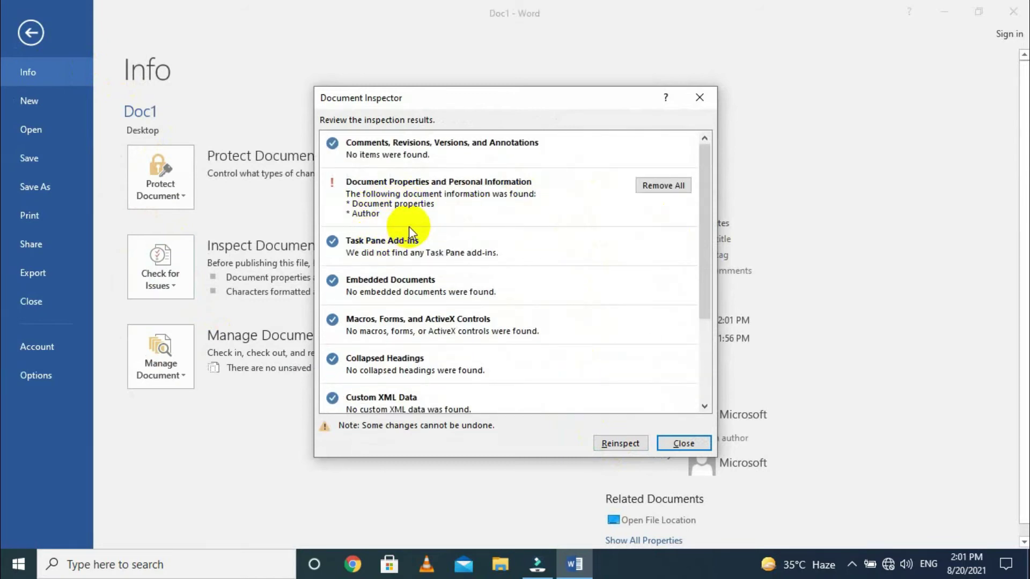
scroll(457, 236, "down", 3)
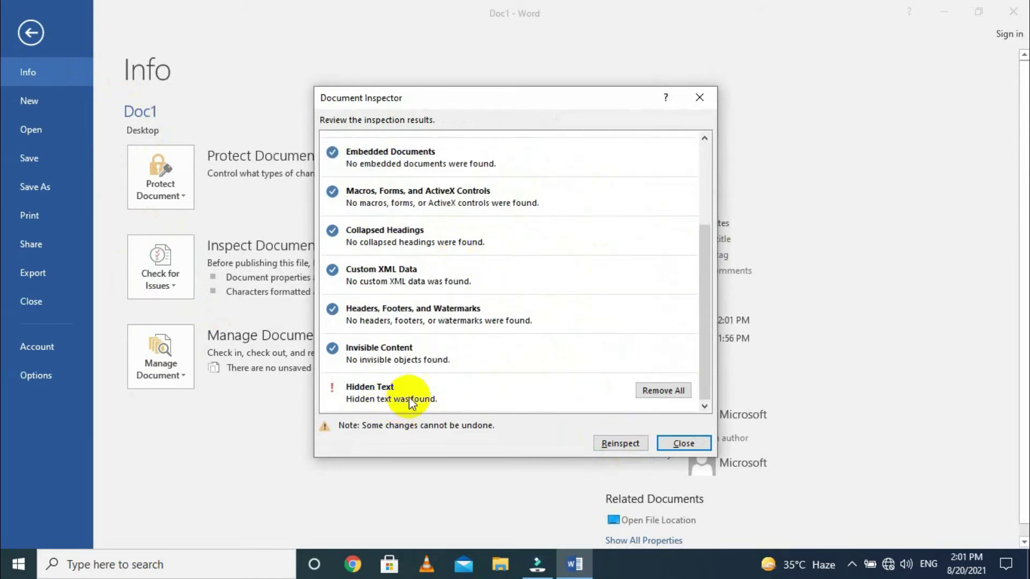
left_click(702, 448)
left_click(22, 40)
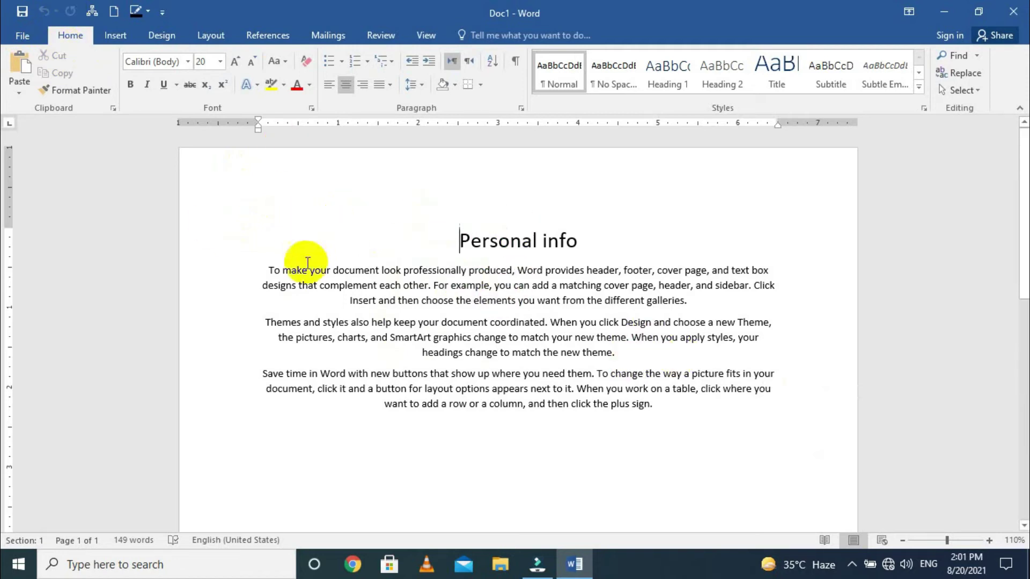
- Save the document and run Inspect Document to check for hidden content
left_click_drag(268, 270, 700, 407)
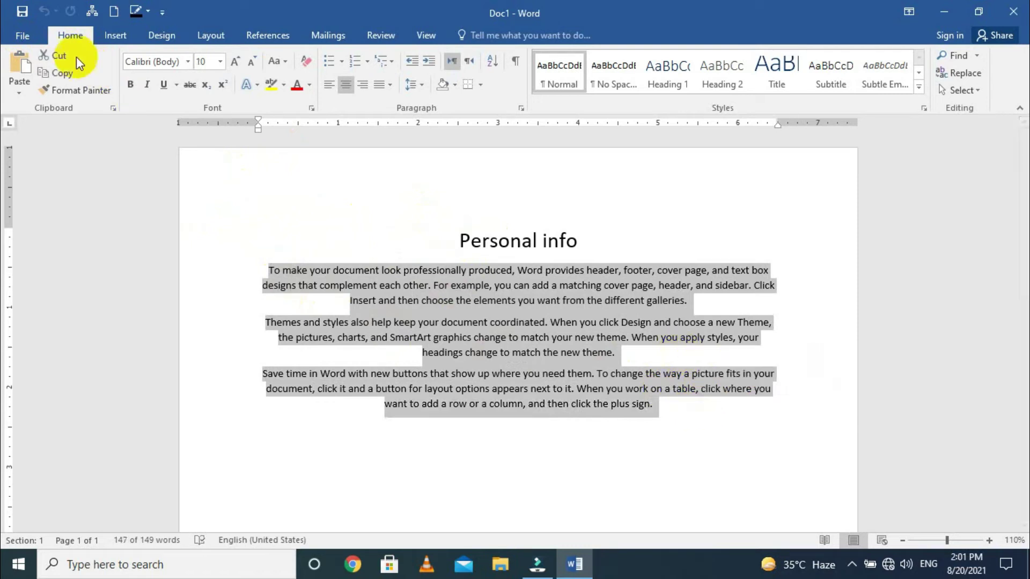
left_click(239, 177)
left_click(23, 40)
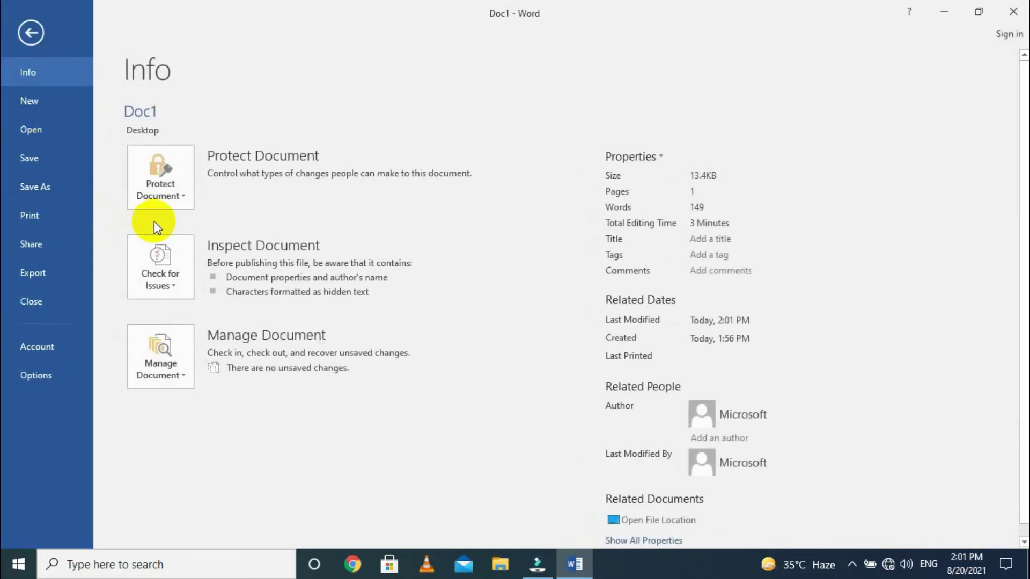
left_click(160, 266)
left_click(228, 323)
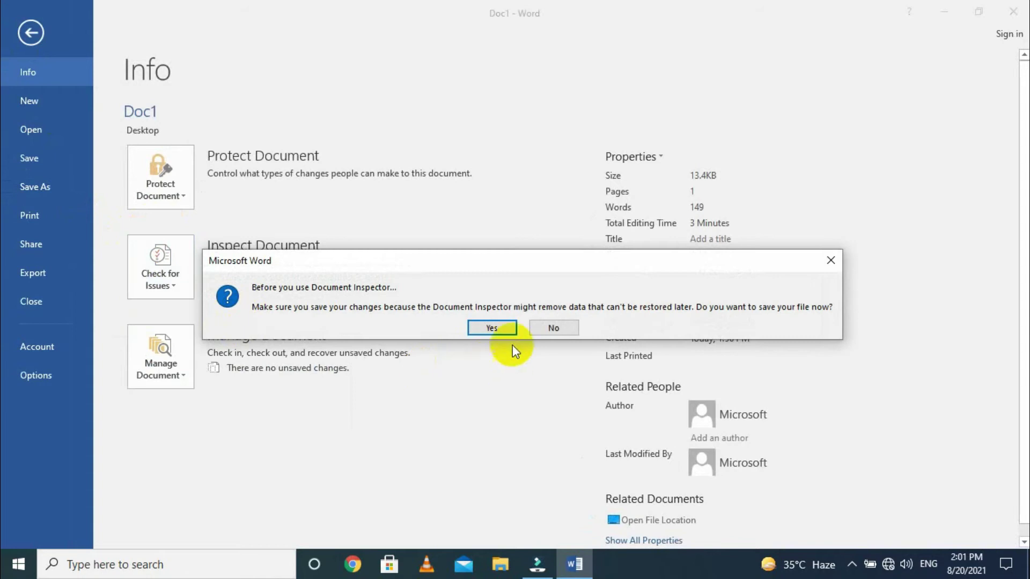
left_click(502, 332)
left_click(606, 437)
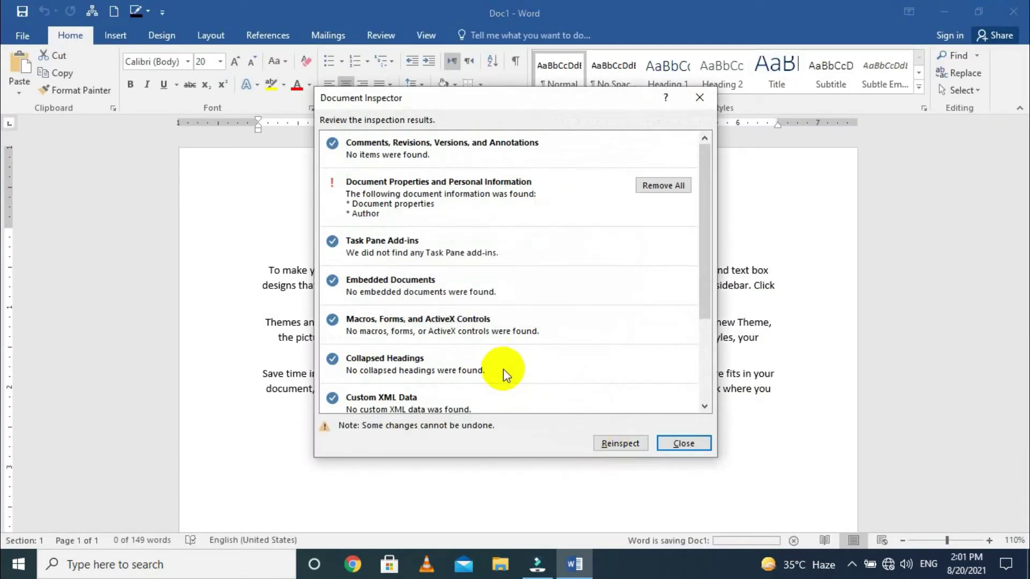
scroll(503, 369, "down", 3)
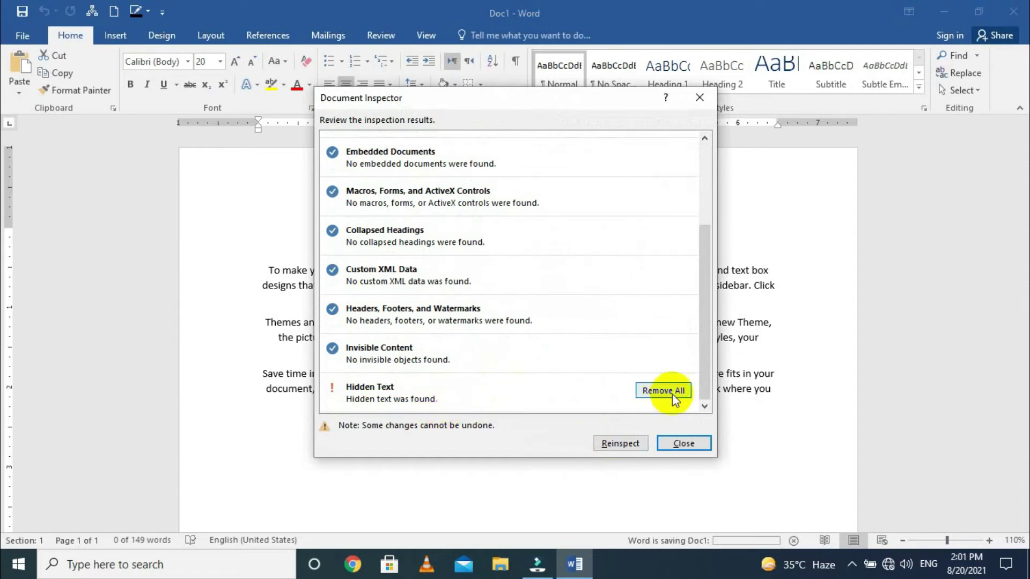
left_click(687, 446)
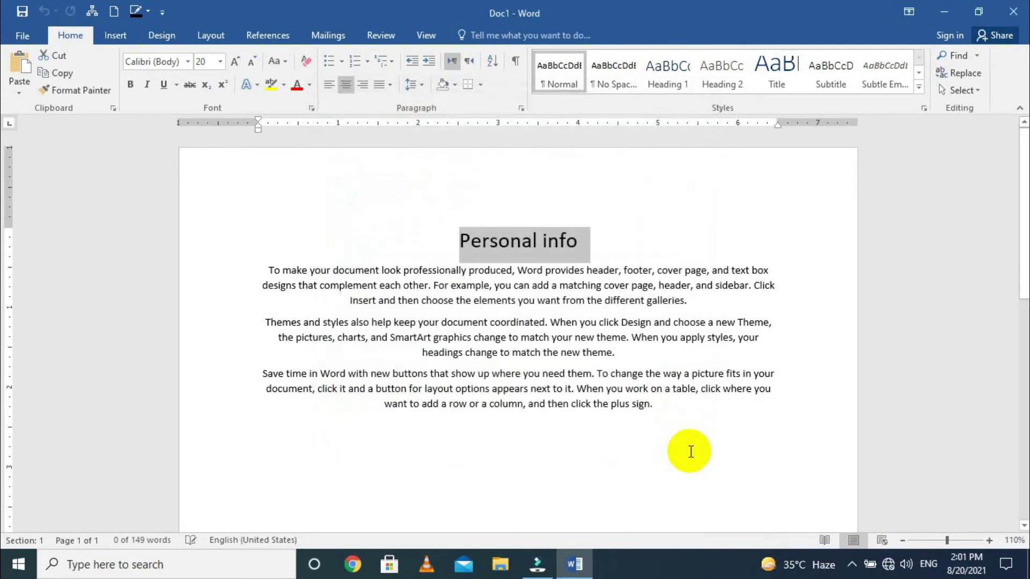
- Select the document text and untick Hidden in the Font dialog to reveal the first paragraph
mouse_move(672, 418)
left_mouse_down()
mouse_move(401, 341)
mouse_move(340, 130)
left_mouse_up()
left_click(311, 109)
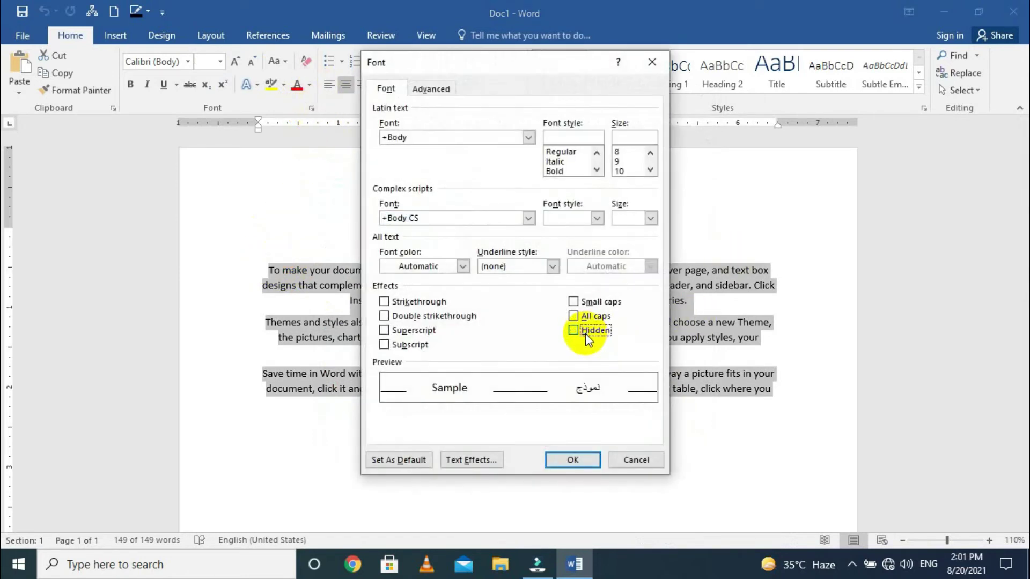
left_click(588, 458)
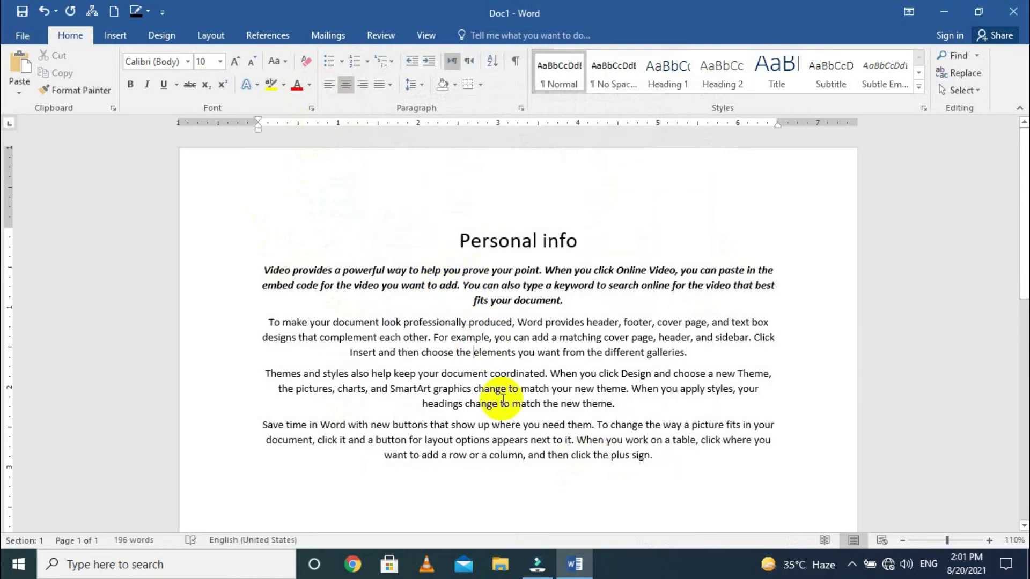
left_click(665, 463)
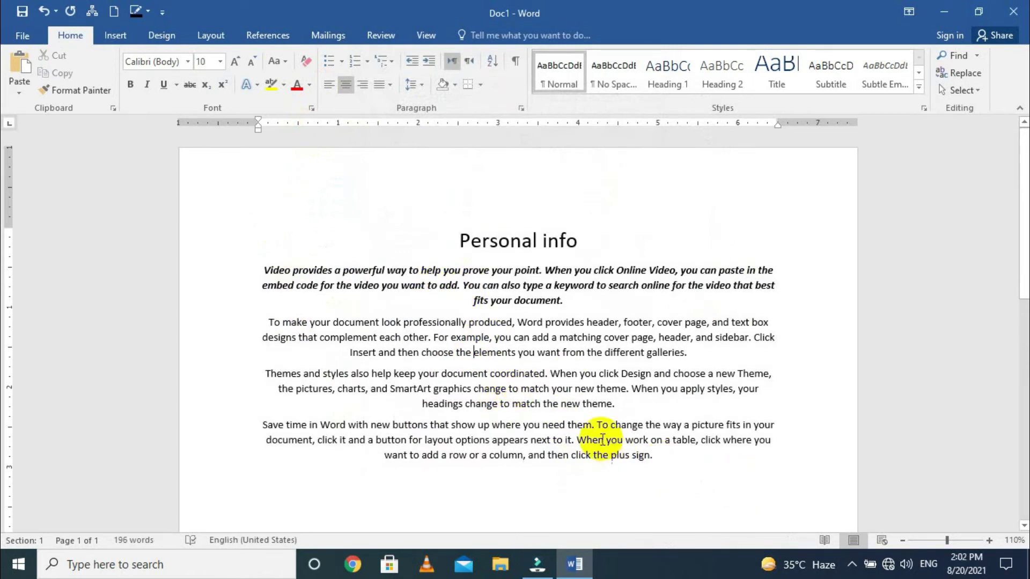
- Look over the Check for Issues options on the Info page, then return to the document
scroll(535, 421, "down", 2)
left_click(21, 42)
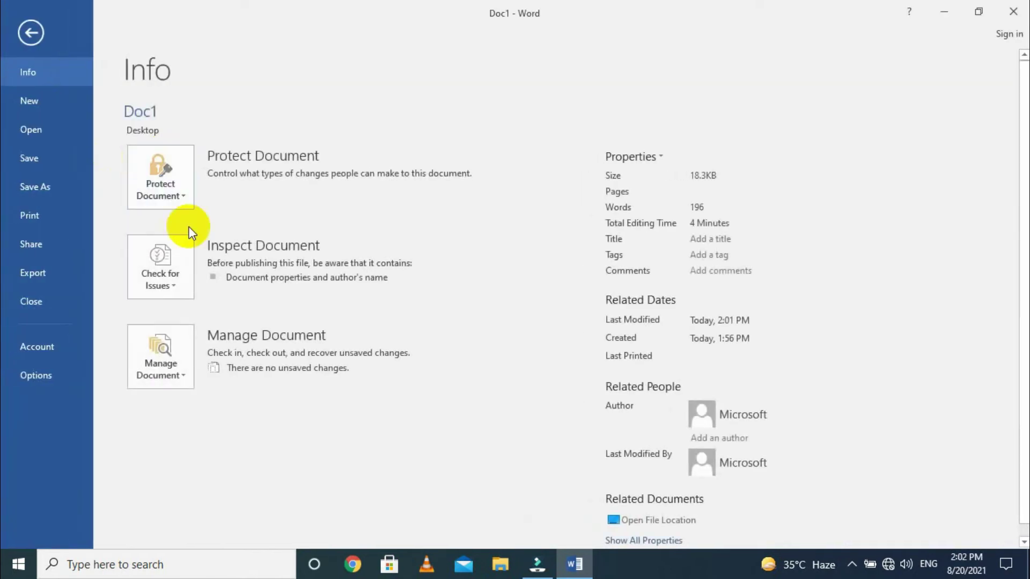
left_click(160, 266)
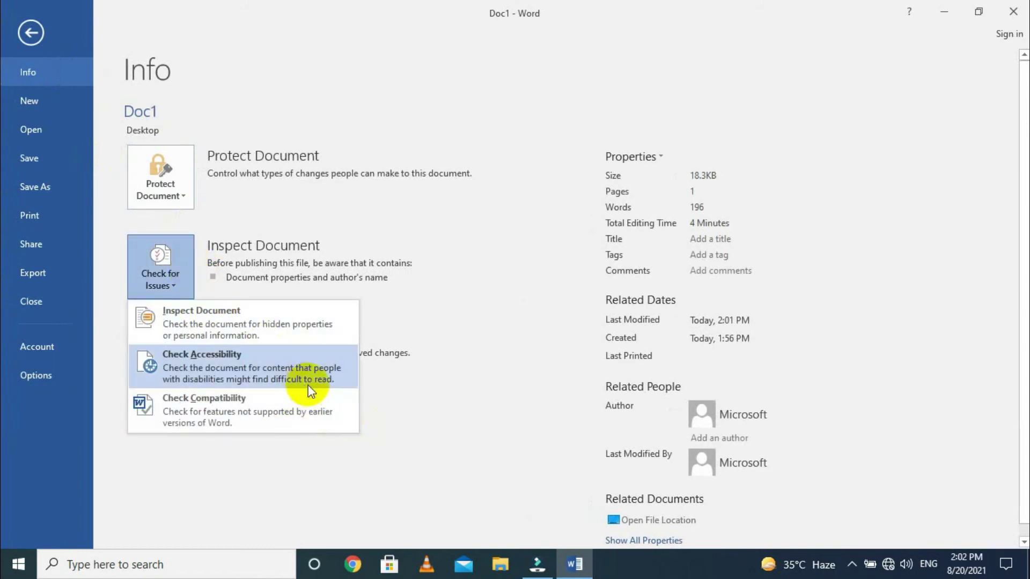
left_click(466, 475)
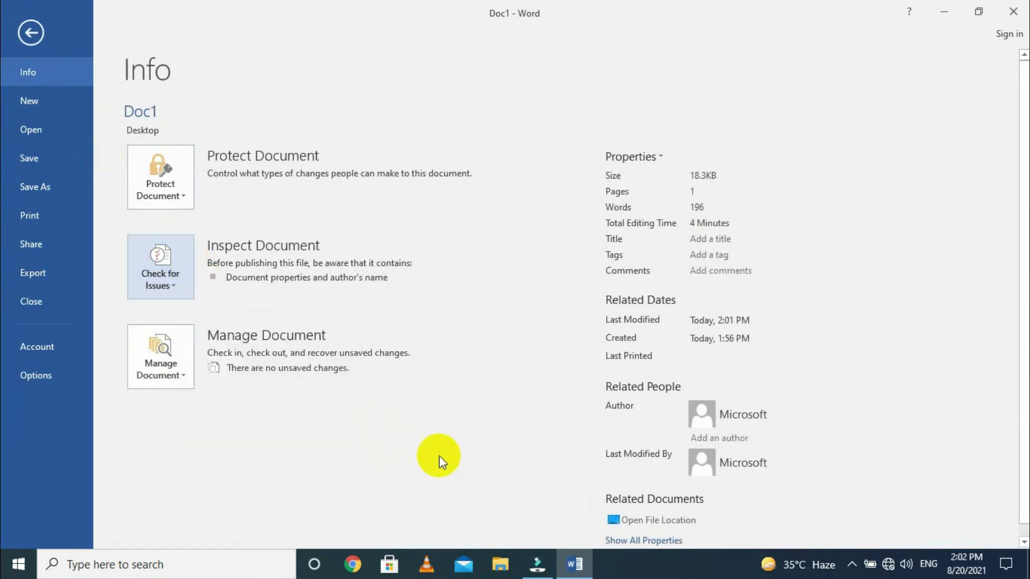
left_click(26, 30)
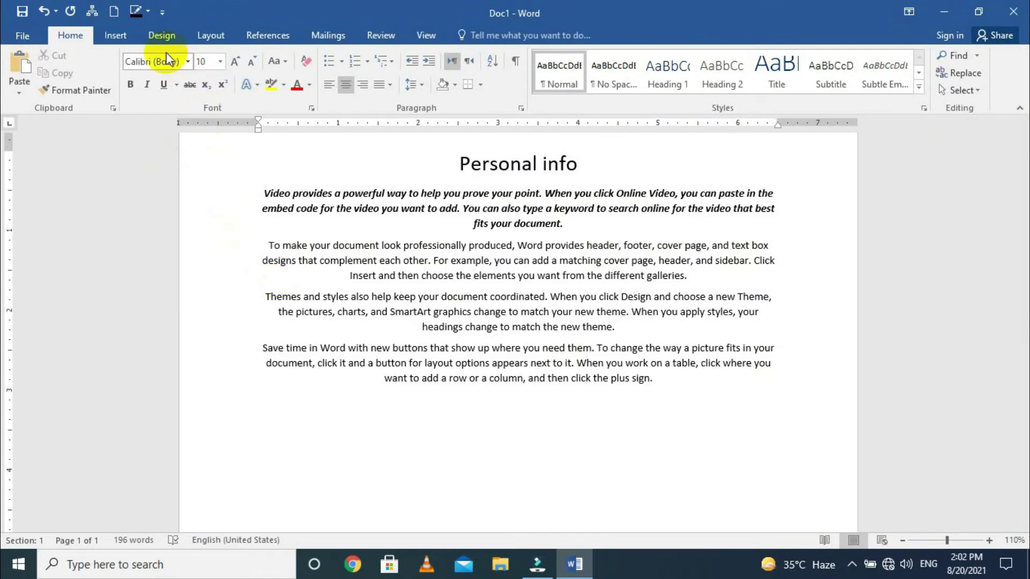
- Draw an oval from Insert > Shapes on a new line below the last paragraph
double_click(383, 438)
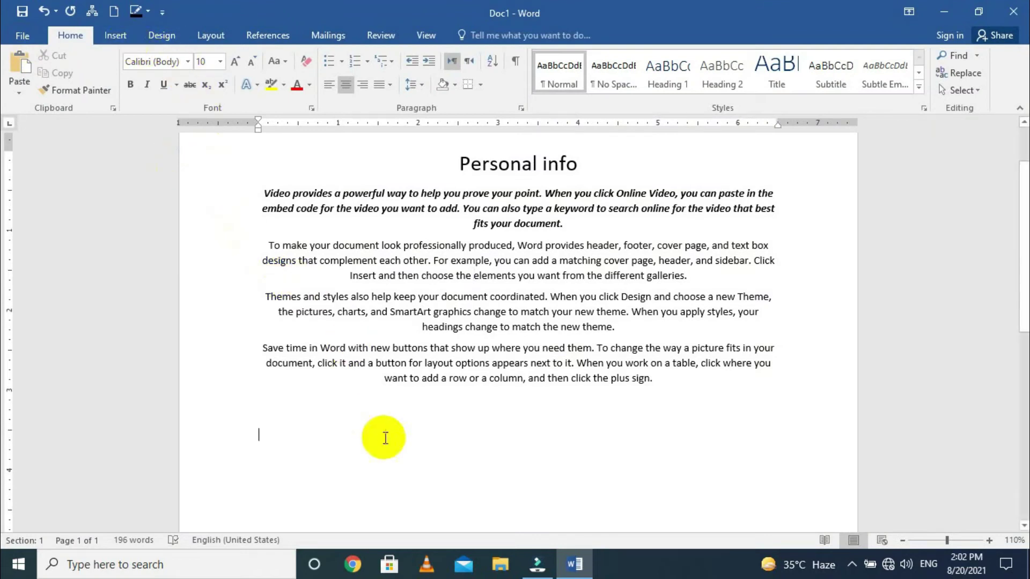
left_click(116, 35)
left_click(214, 94)
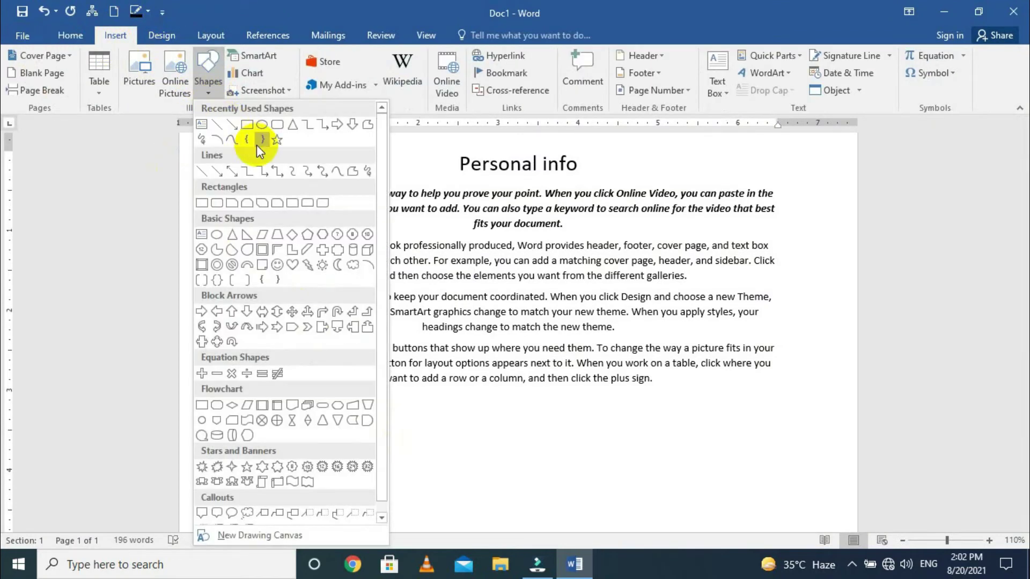
left_click(221, 234)
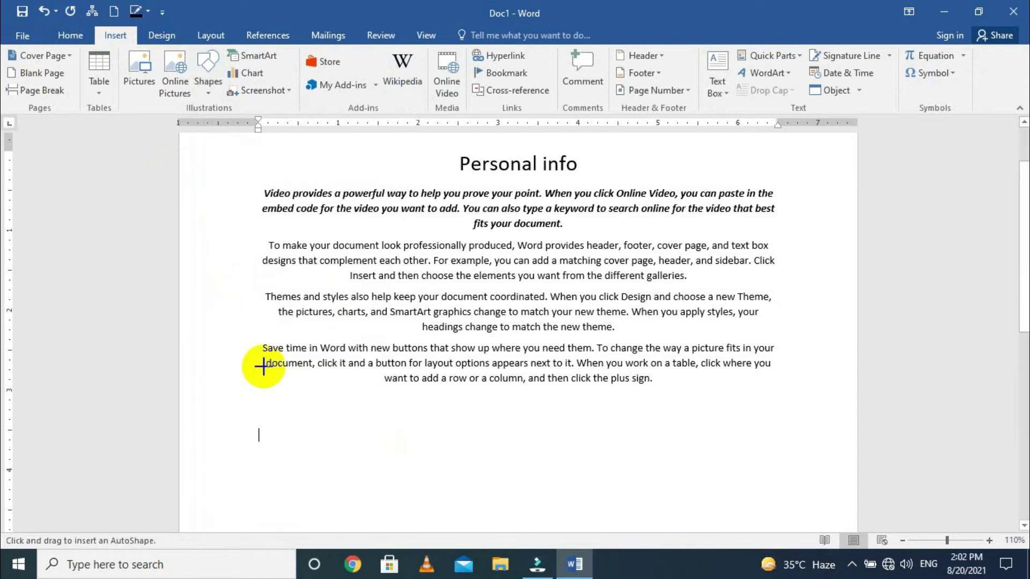
left_click_drag(288, 417, 378, 489)
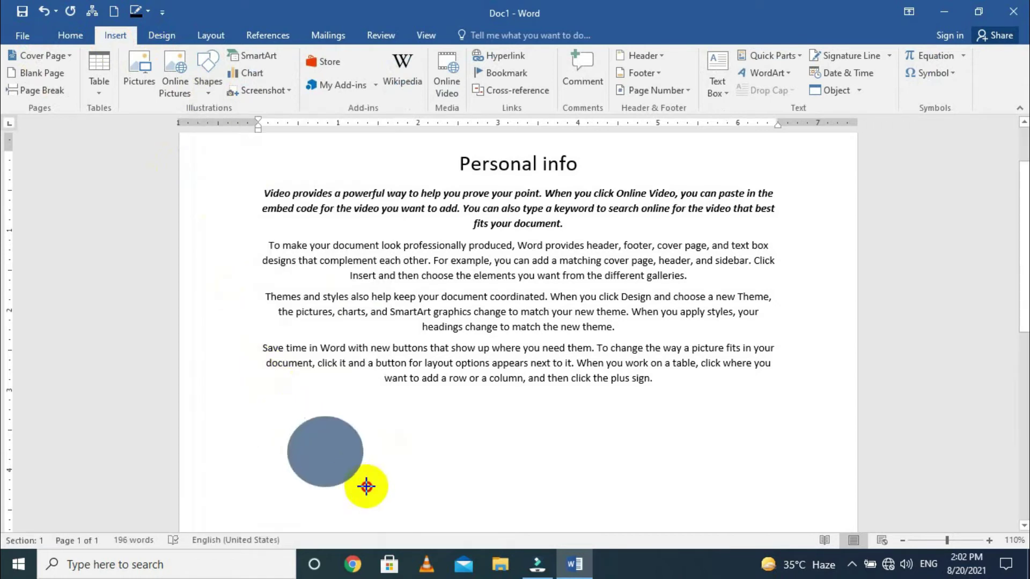
left_click(493, 472)
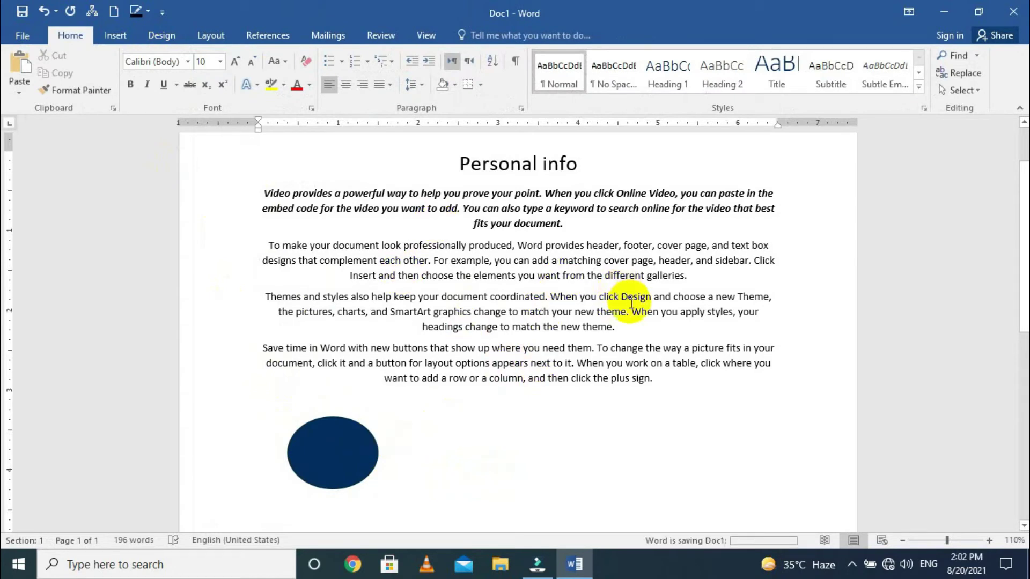
left_click(23, 35)
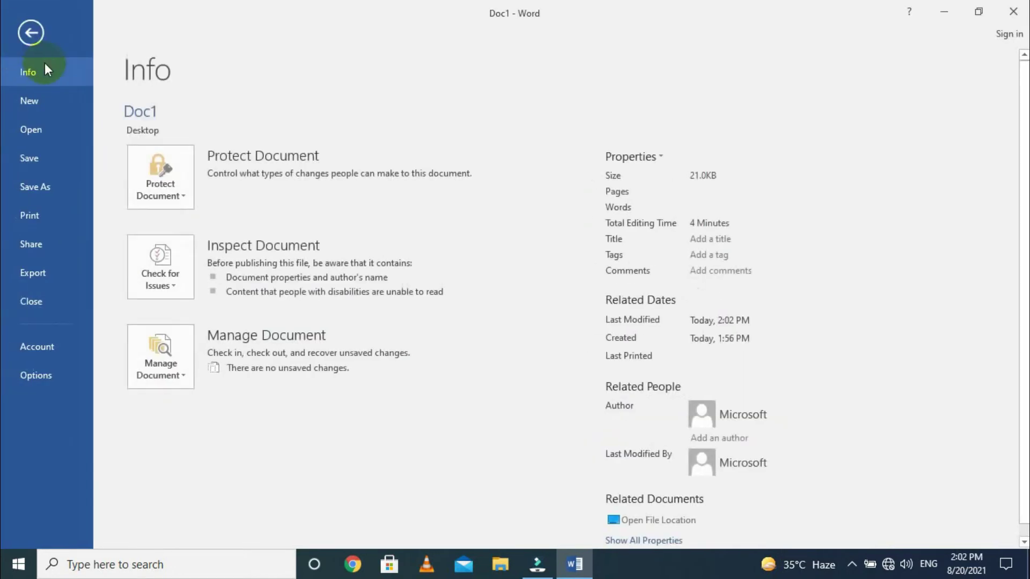
- Run Check Accessibility, which flags Oval 1 for missing alt text and not being inline
left_click(188, 193)
left_click(120, 163)
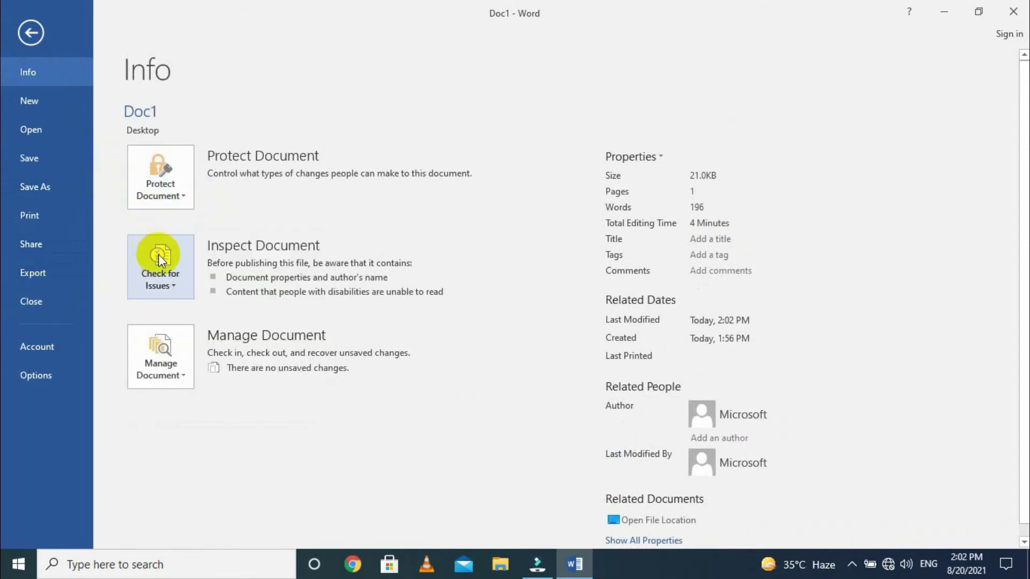
left_click(160, 256)
left_click(214, 369)
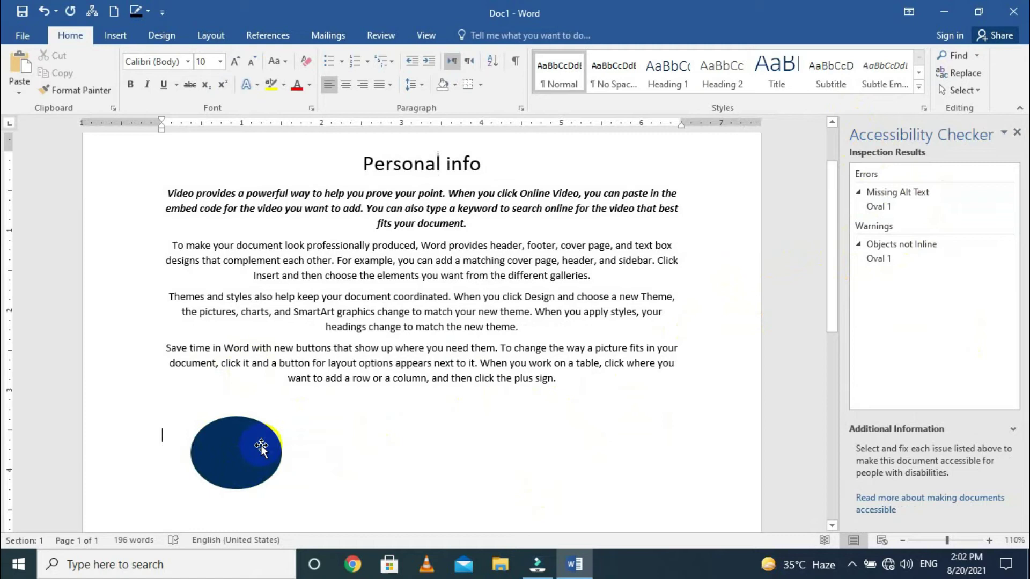
- Select Oval 1 under Missing Alt Text and read its How To Fix steps
left_click(883, 207)
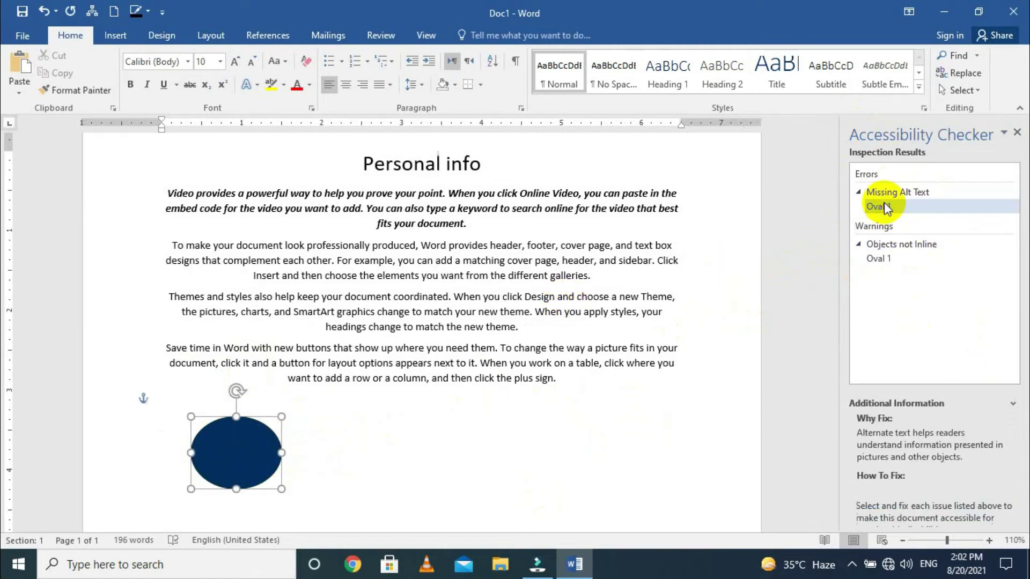
scroll(904, 407, "down", 2)
scroll(900, 430, "up", 1)
scroll(906, 414, "down", 1)
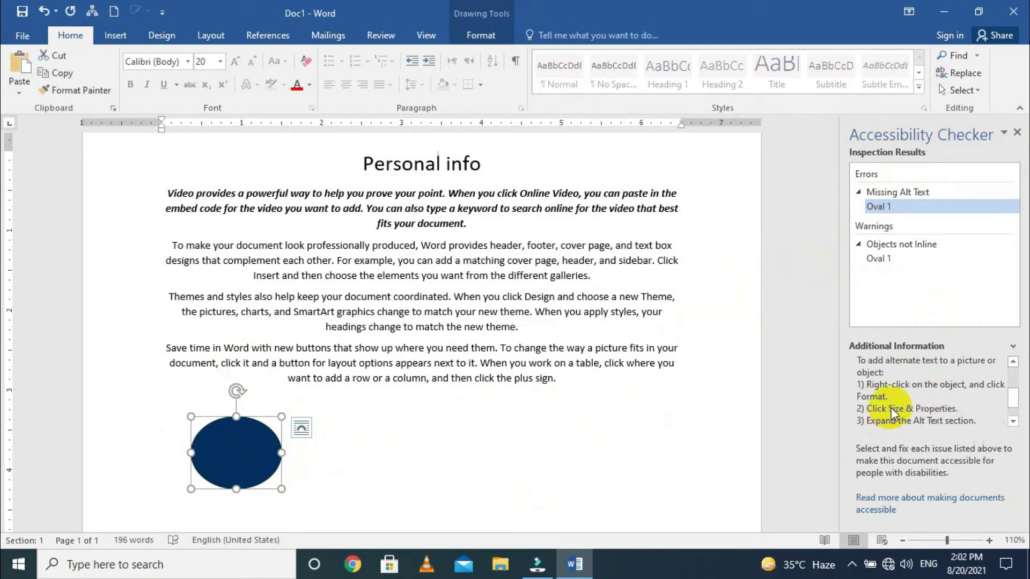
scroll(915, 413, "down", 1)
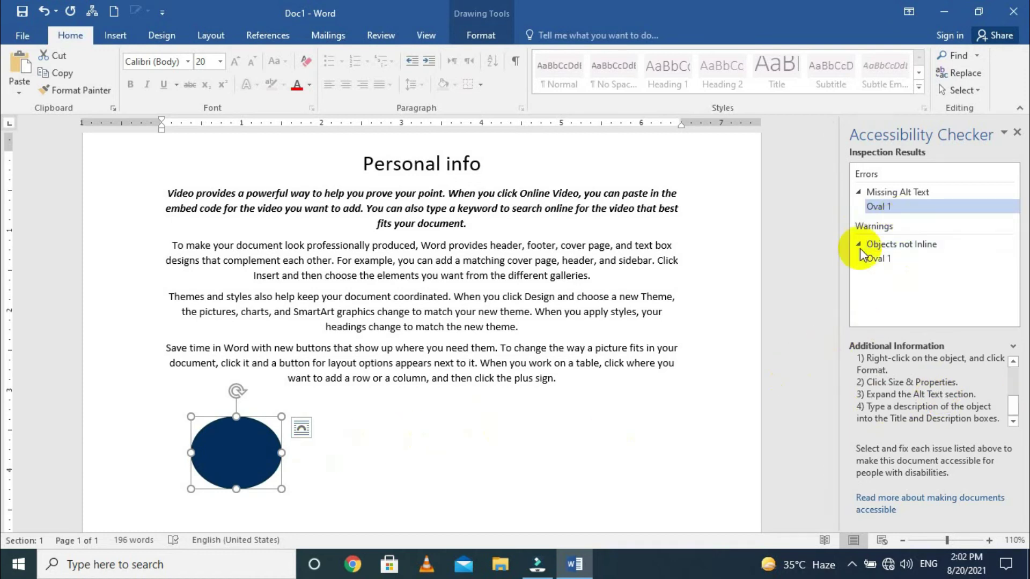
- Give Oval 1 alt text with description 'circle' and title 'info' in Format Shape
right_click(272, 456)
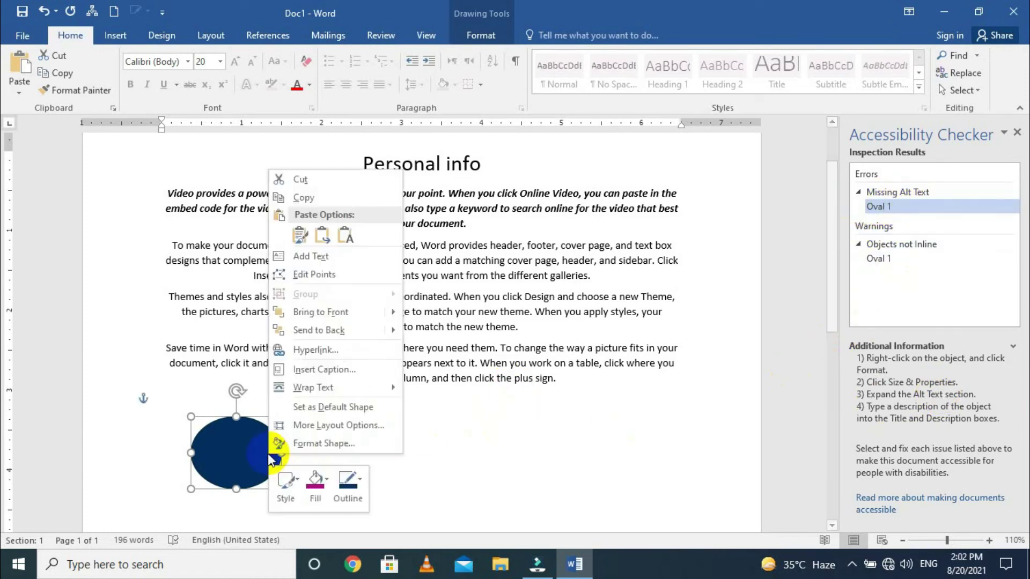
left_click(300, 445)
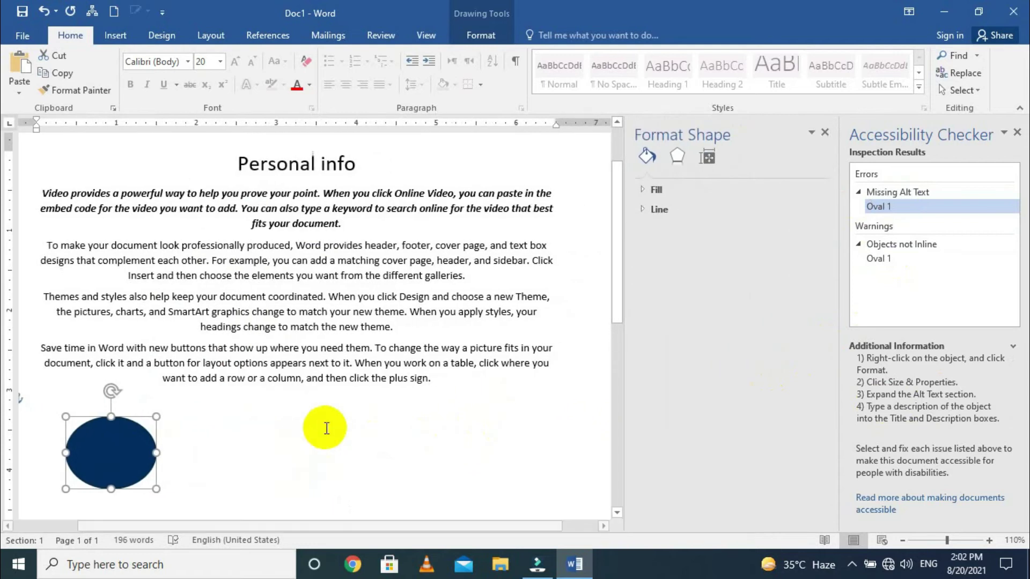
left_click(708, 157)
left_click(667, 209)
left_click(711, 295)
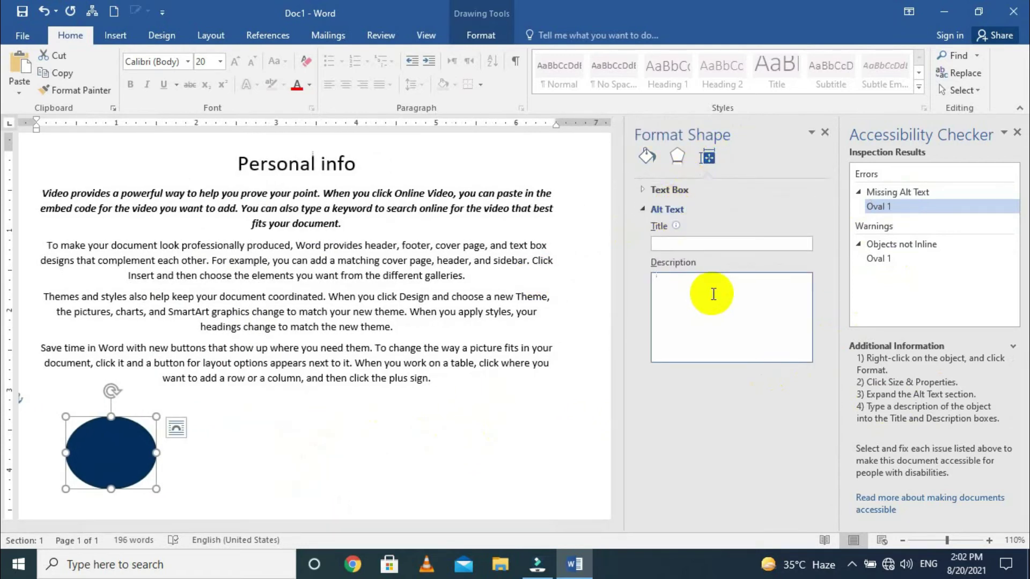
type("circle")
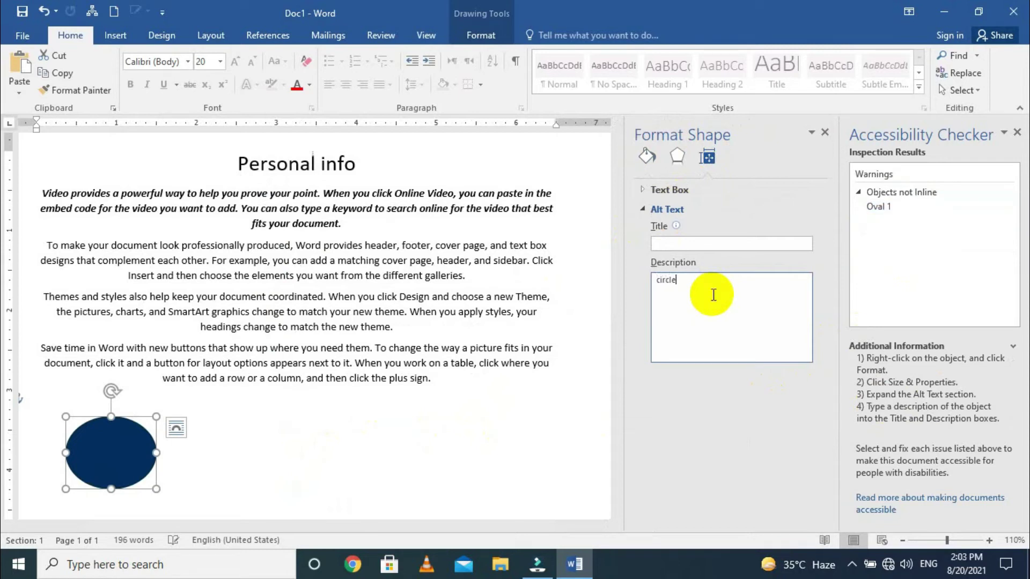
left_click(710, 244)
type("info")
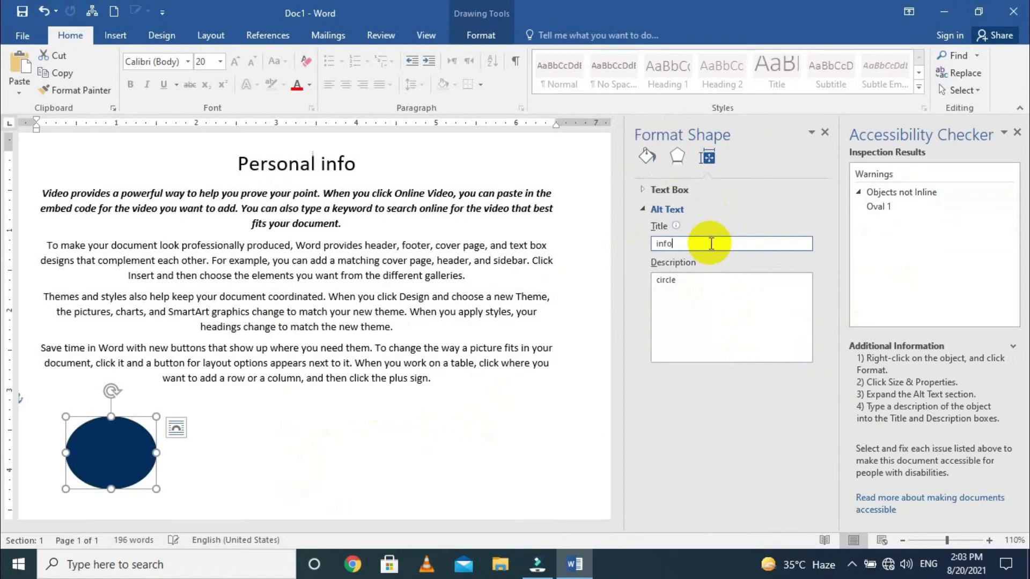
left_click(870, 274)
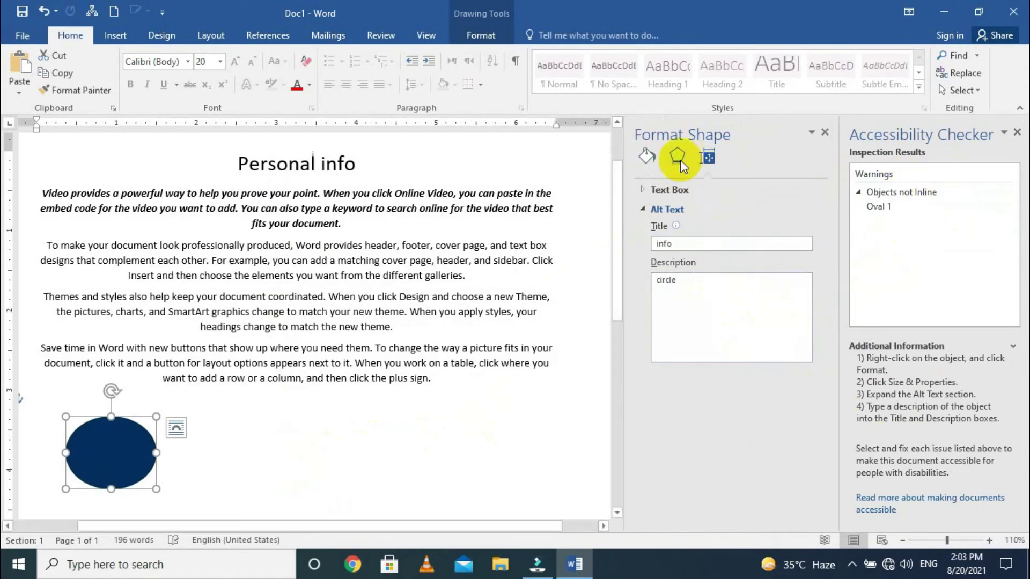
left_click(645, 211)
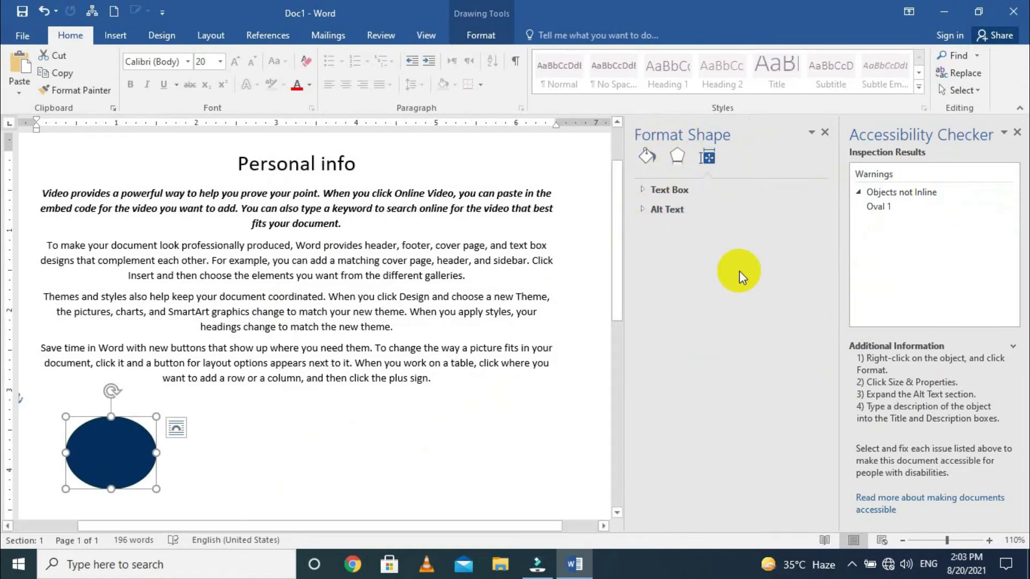
left_click(882, 207)
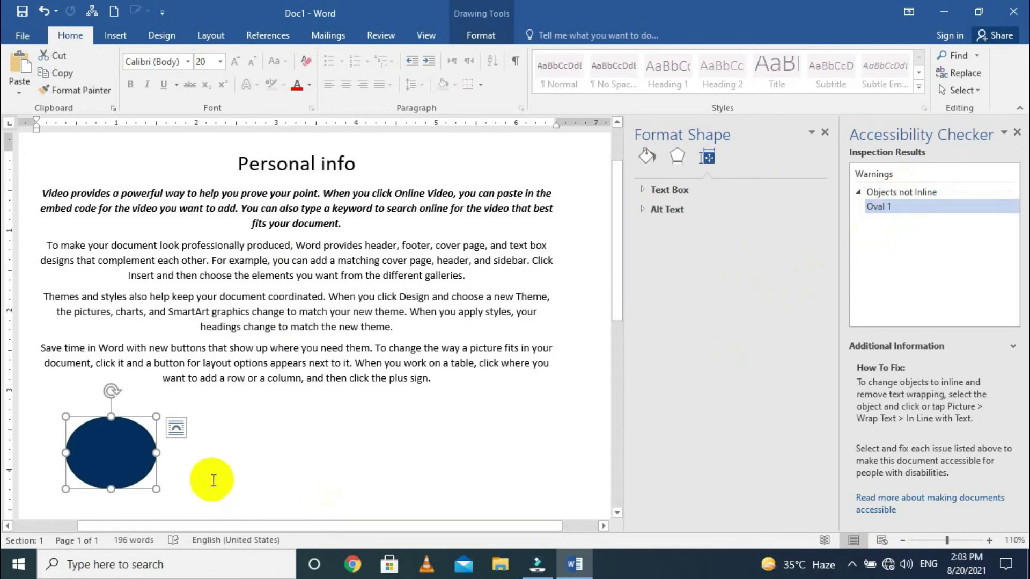
- Select Oval 1 under Objects not Inline and set its wrapping to In Line with Text
scroll(177, 445, "down", 1)
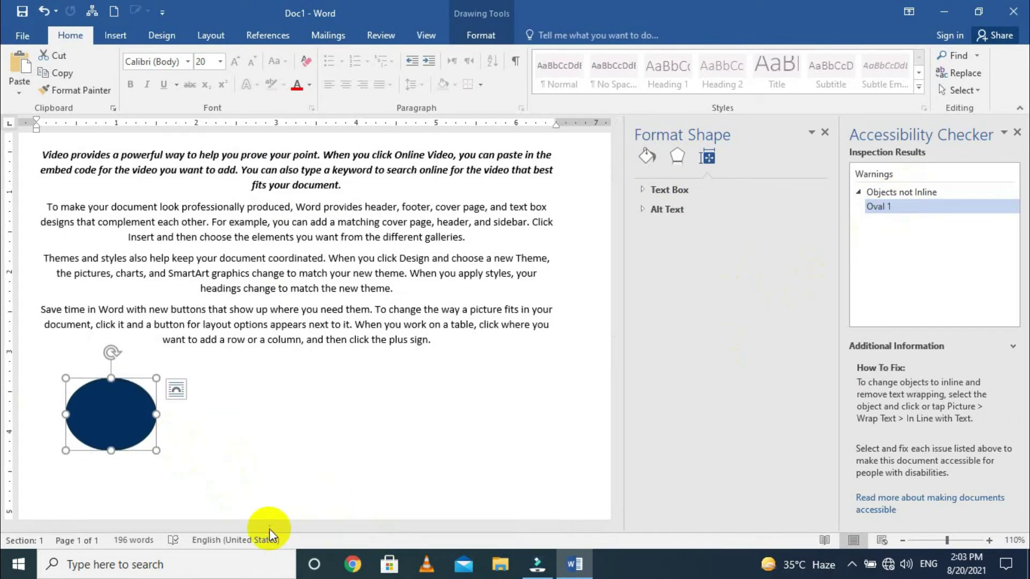
left_click_drag(123, 526, 5, 526)
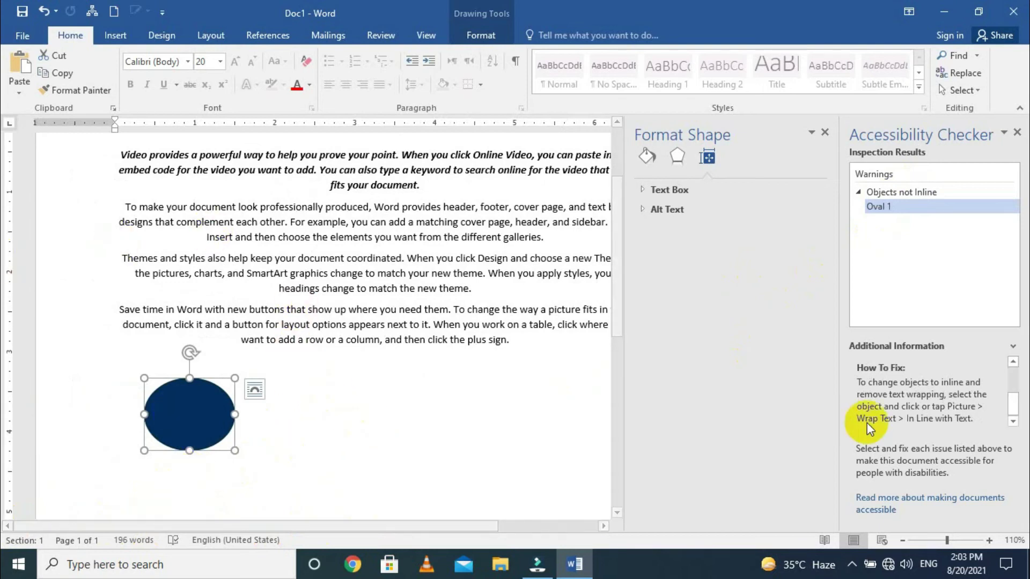
left_click(896, 215)
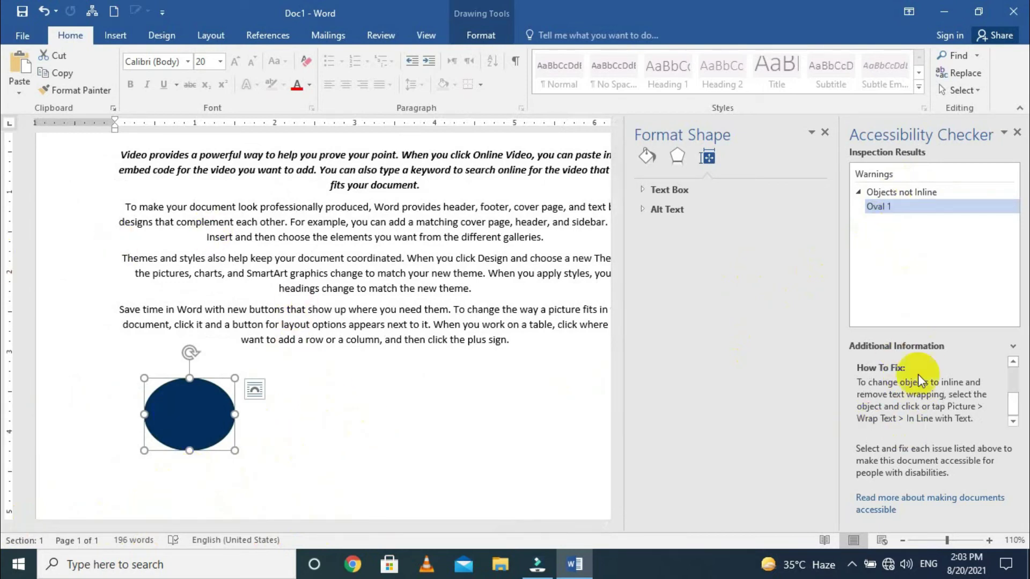
double_click(908, 191)
double_click(880, 192)
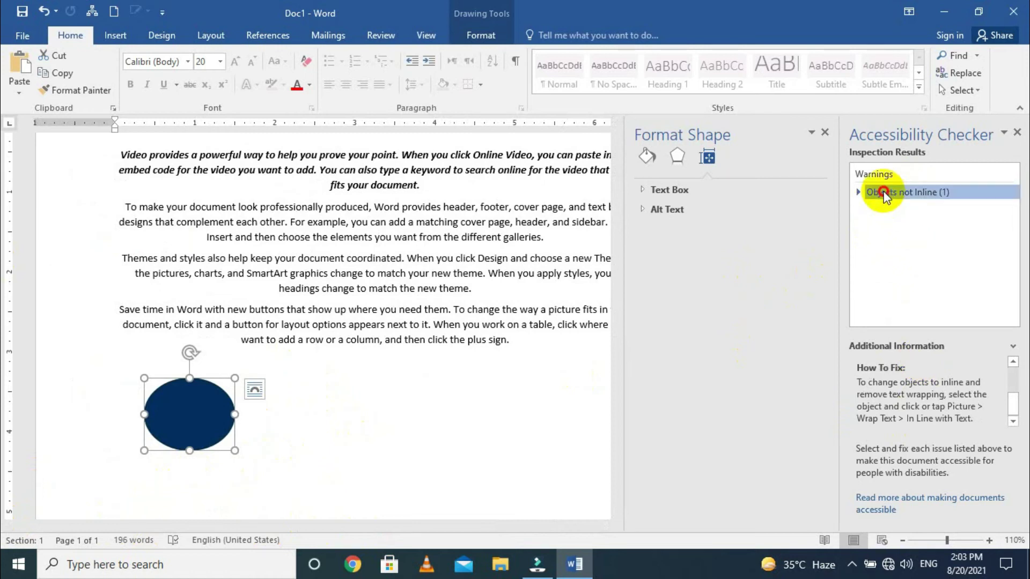
left_click(878, 207)
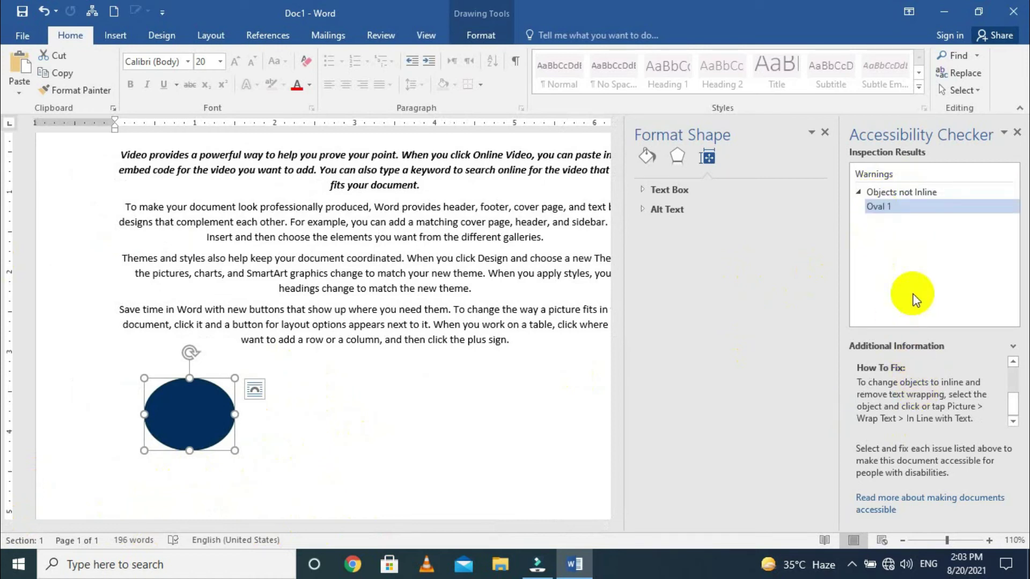
left_click_drag(1007, 402, 1012, 416)
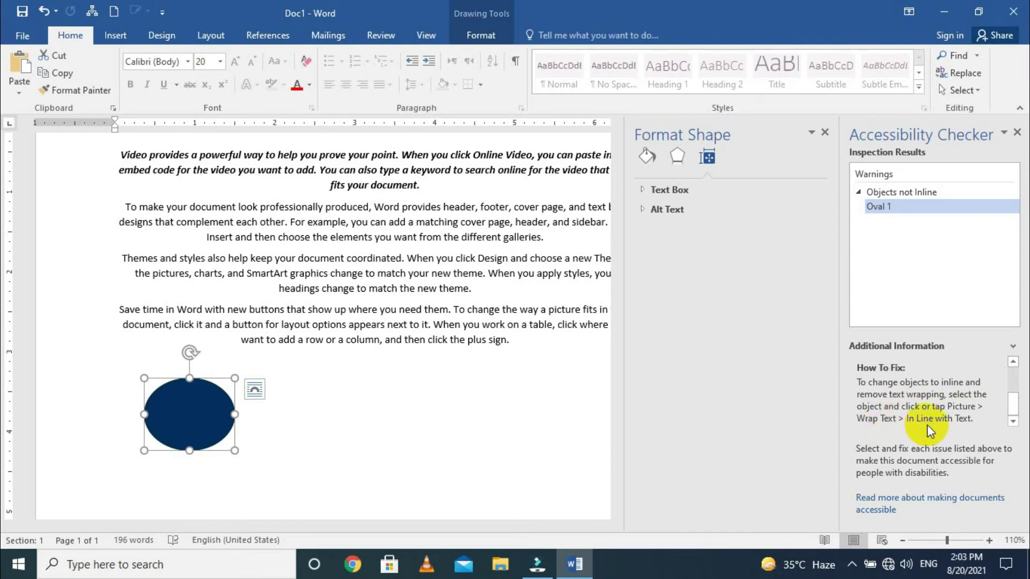
right_click(205, 427)
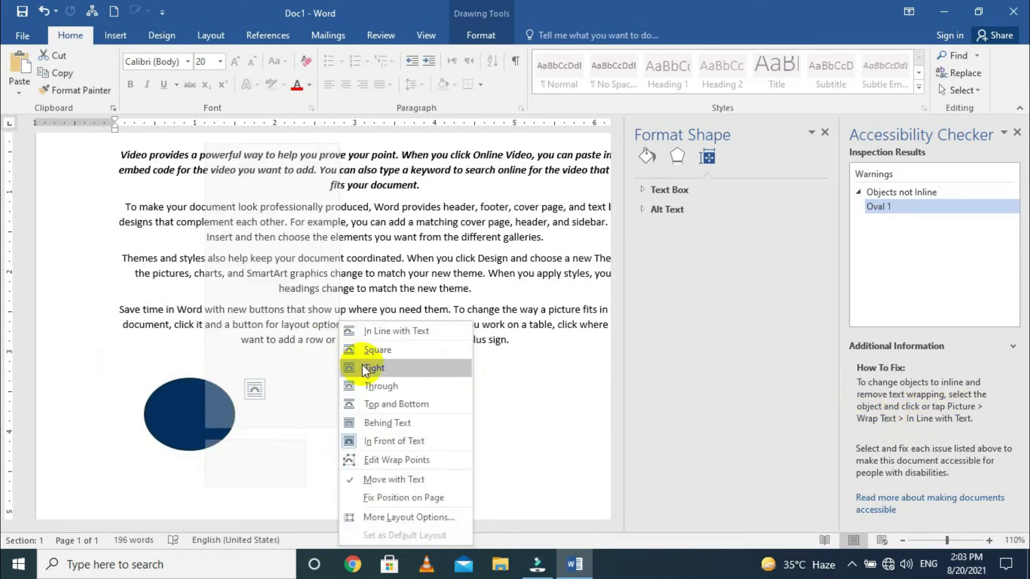
left_click(370, 332)
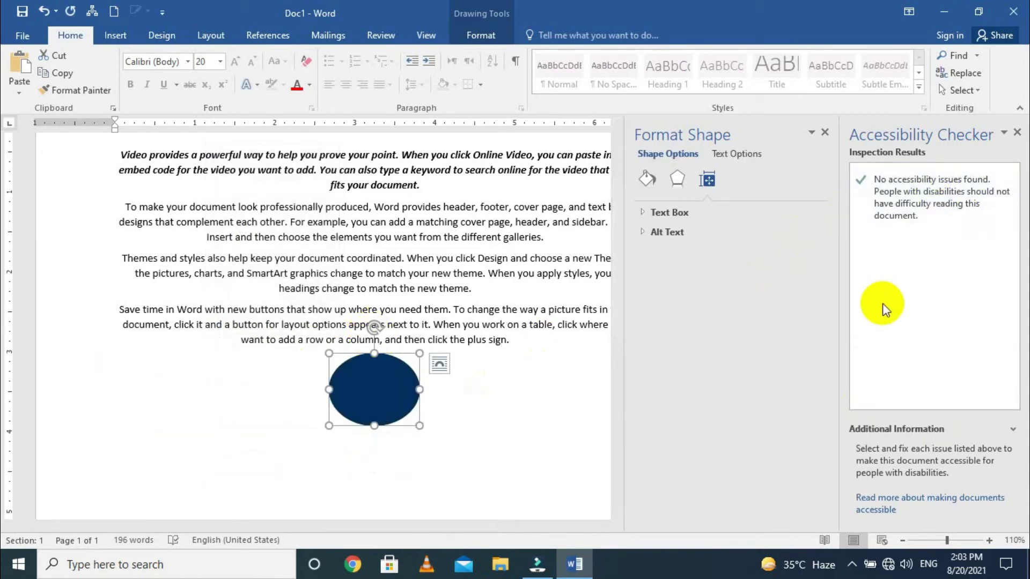
- Close the Accessibility Checker and Format Shape panes and deselect the oval
left_click(1017, 133)
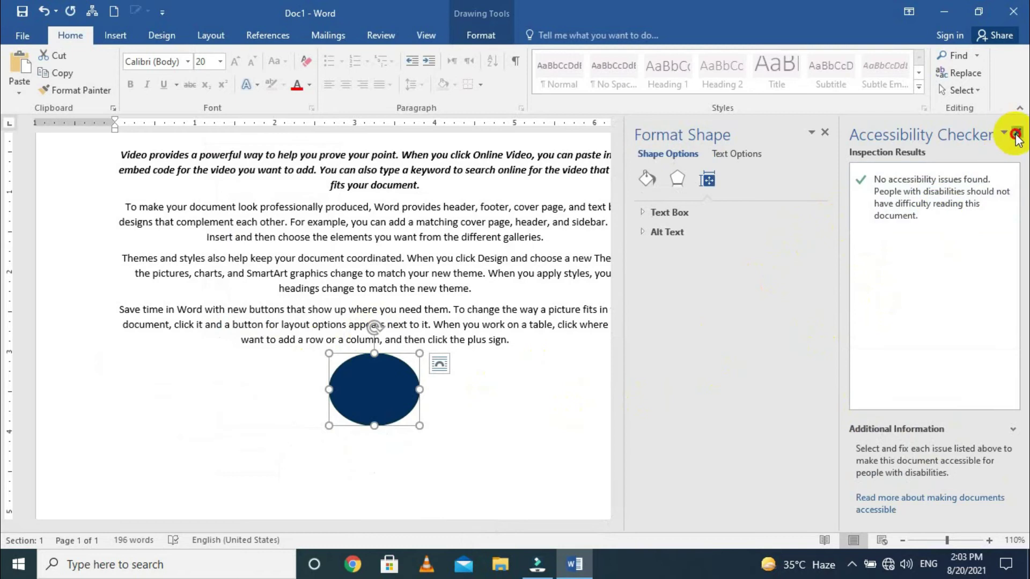
left_click(1013, 133)
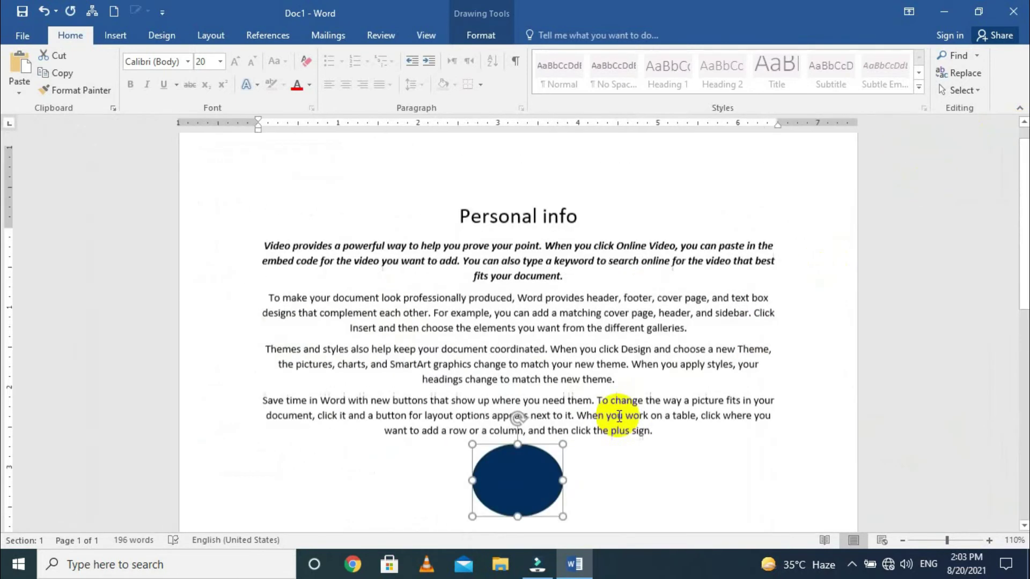
scroll(619, 416, "up", 1)
left_click(632, 270)
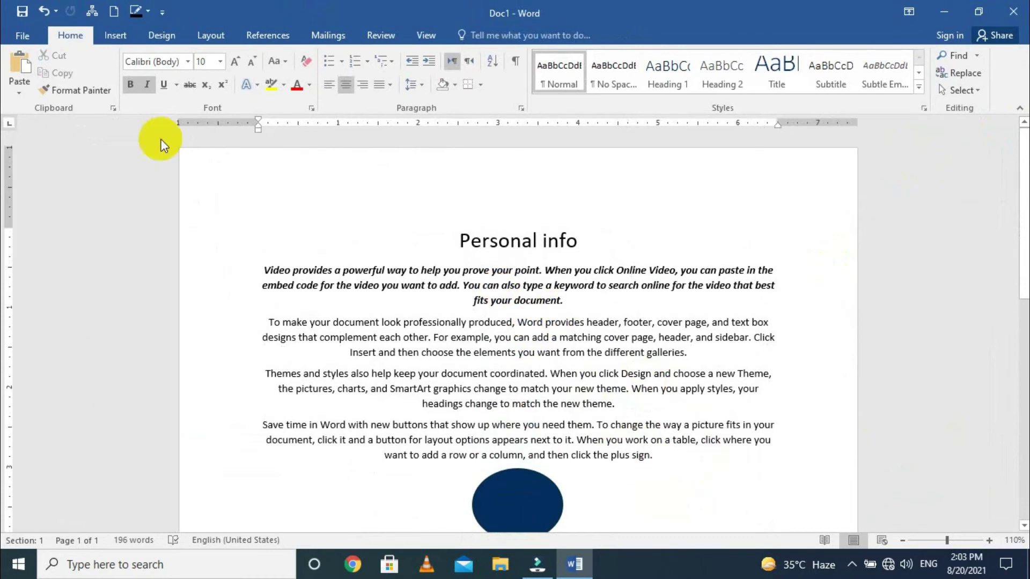
- Run Check Compatibility and dismiss its shapes-and-textboxes conversion finding
left_click(24, 38)
left_click(147, 289)
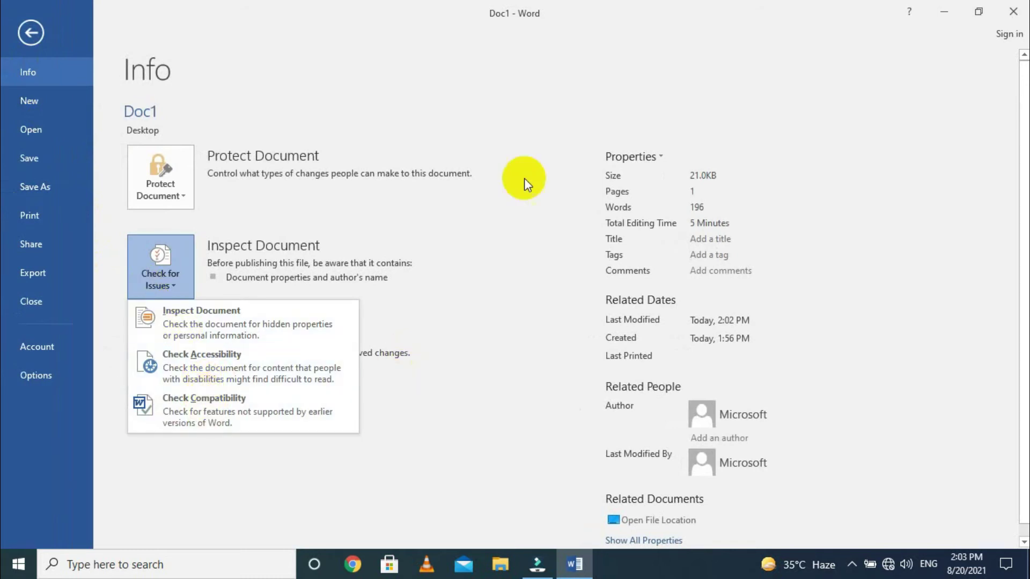
left_click(275, 394)
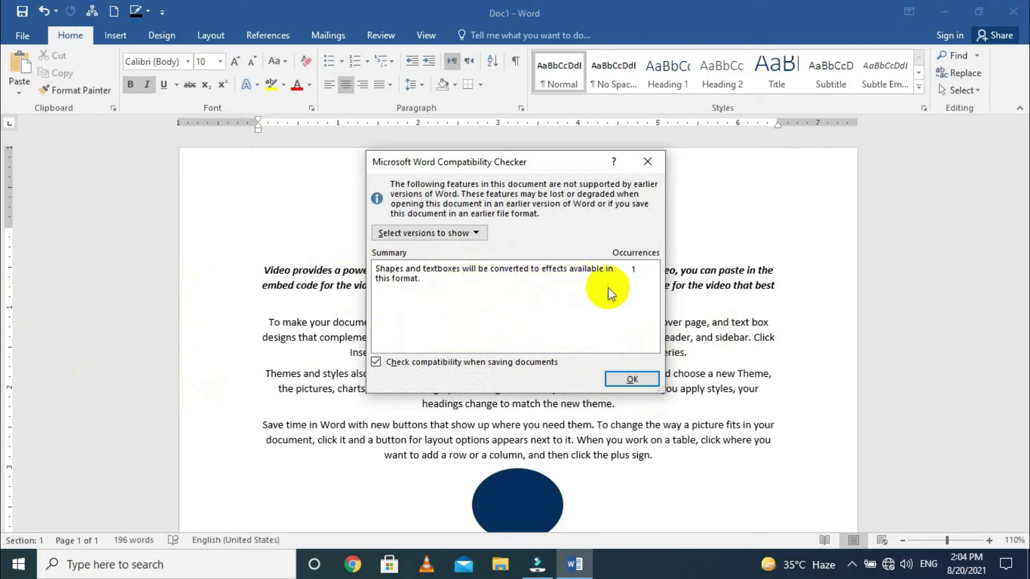
left_click(617, 379)
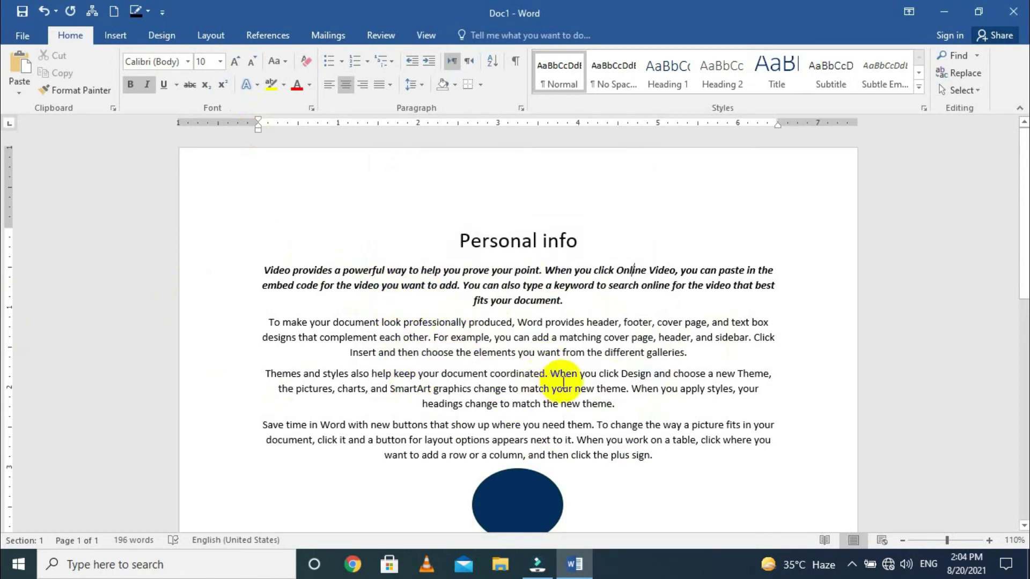
- Choose Recover Unsaved Documents under Manage Document on the Info page
left_click(22, 37)
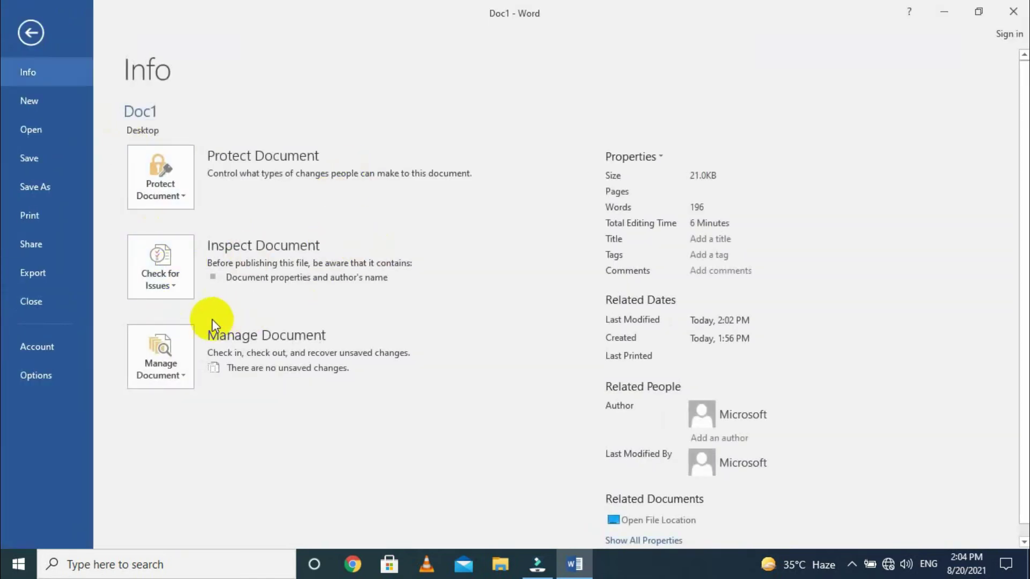
left_click(163, 377)
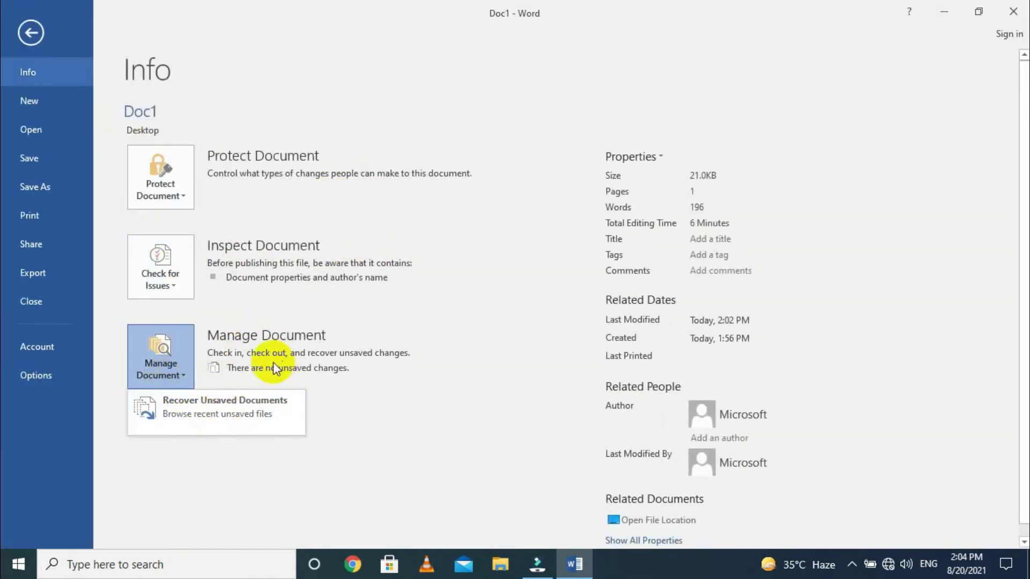
left_click(314, 355)
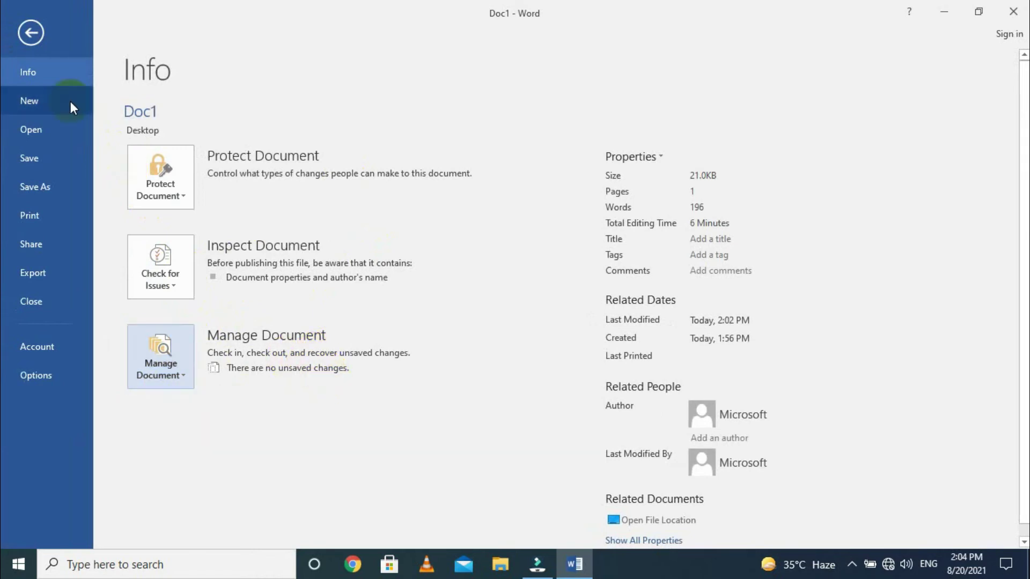
left_click(33, 43)
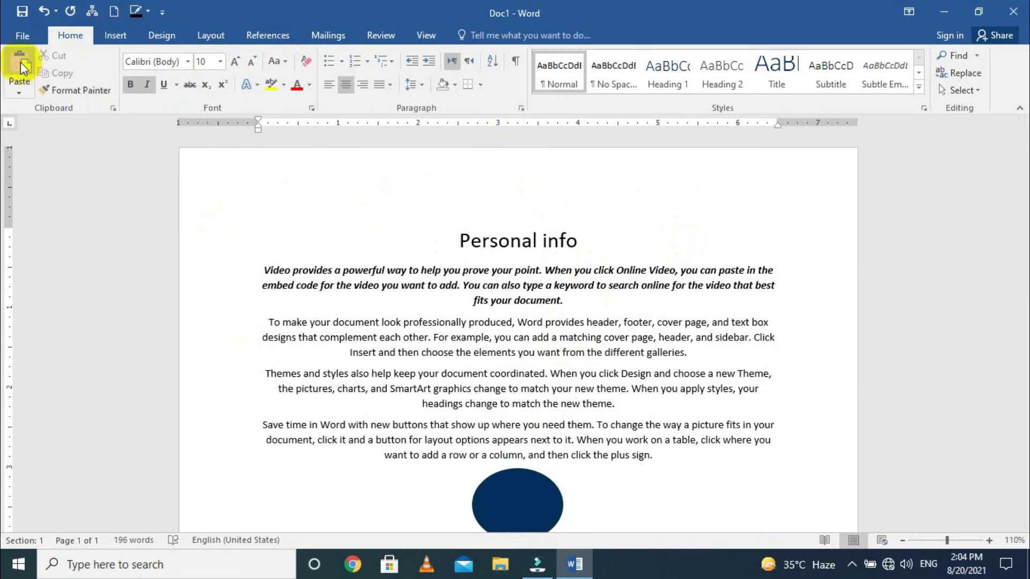
left_click(20, 33)
left_click(169, 362)
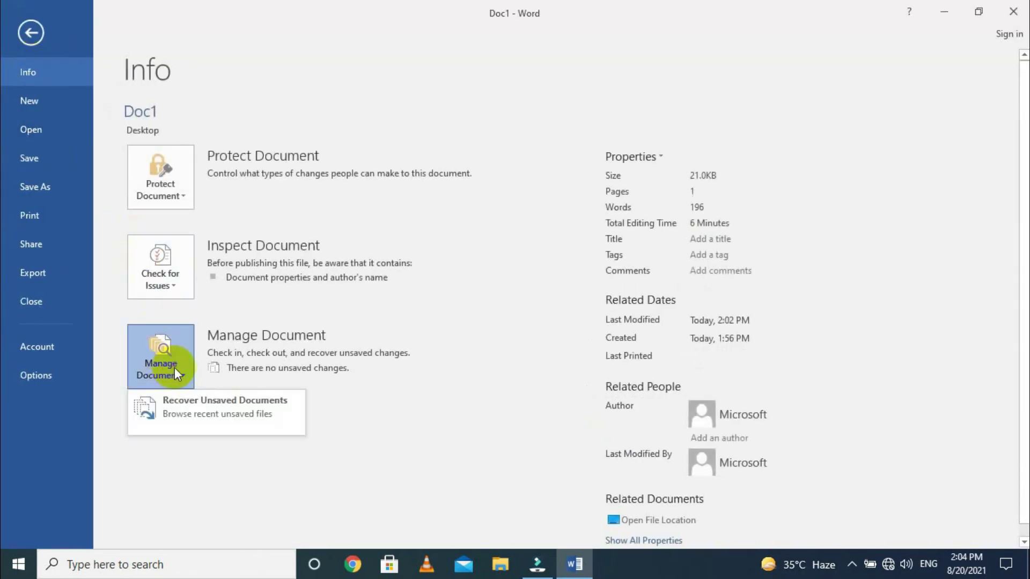
left_click(260, 413)
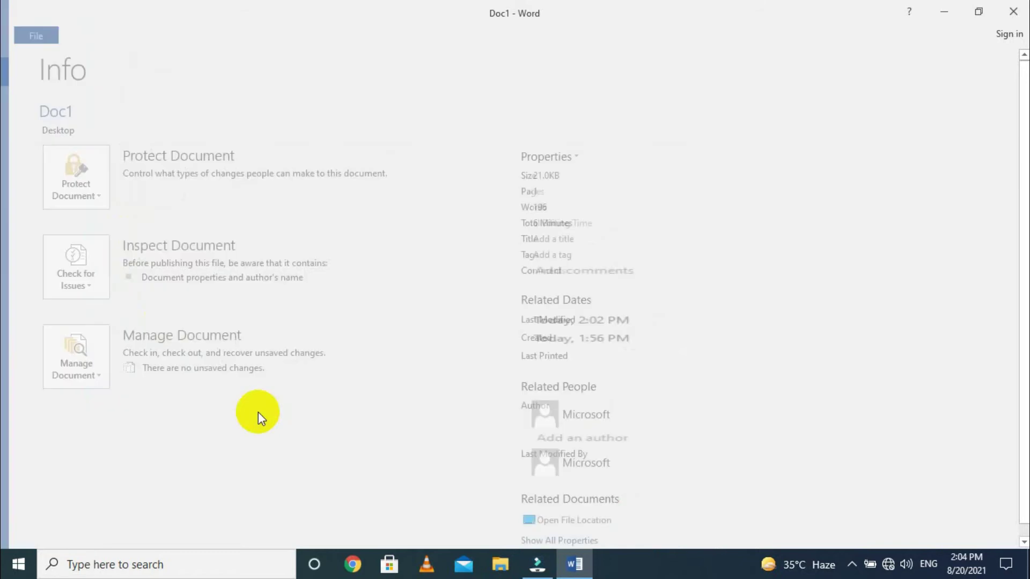
- Browse drive C for the unsaved Title bar file, then reopen the unsaved-files browser
left_click(156, 109)
mouse_move(74, 239)
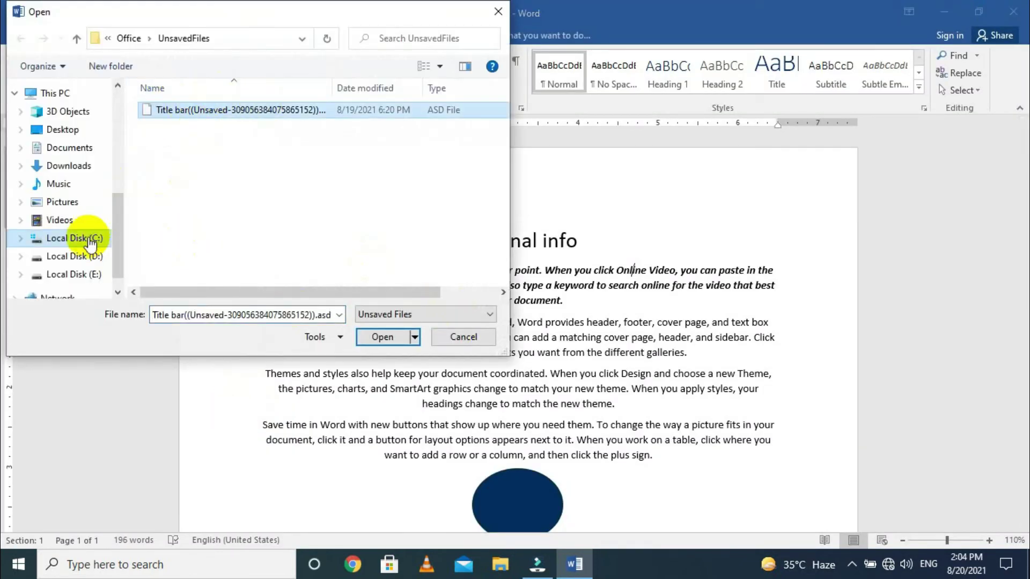
left_click(88, 242)
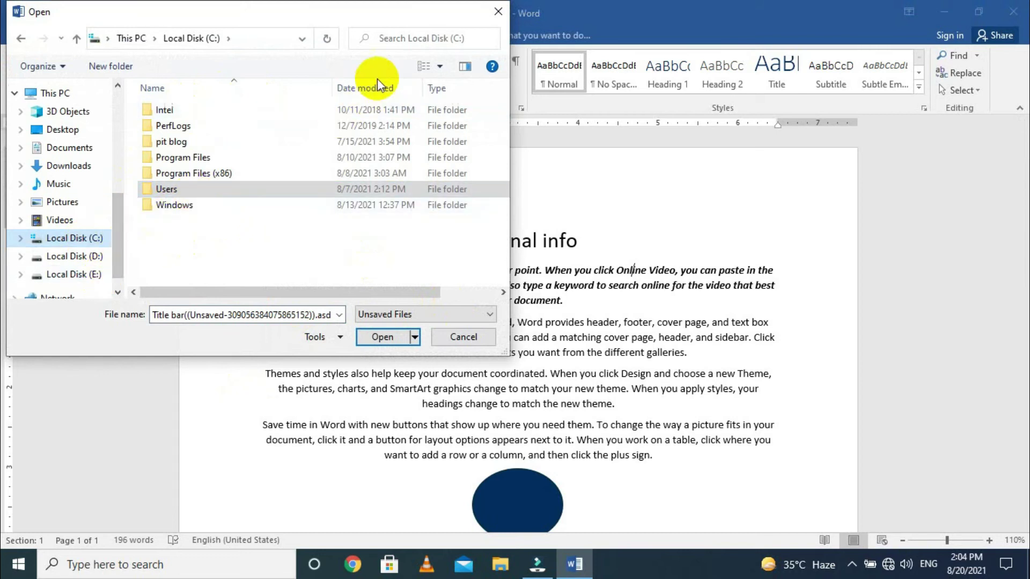
left_click(497, 18)
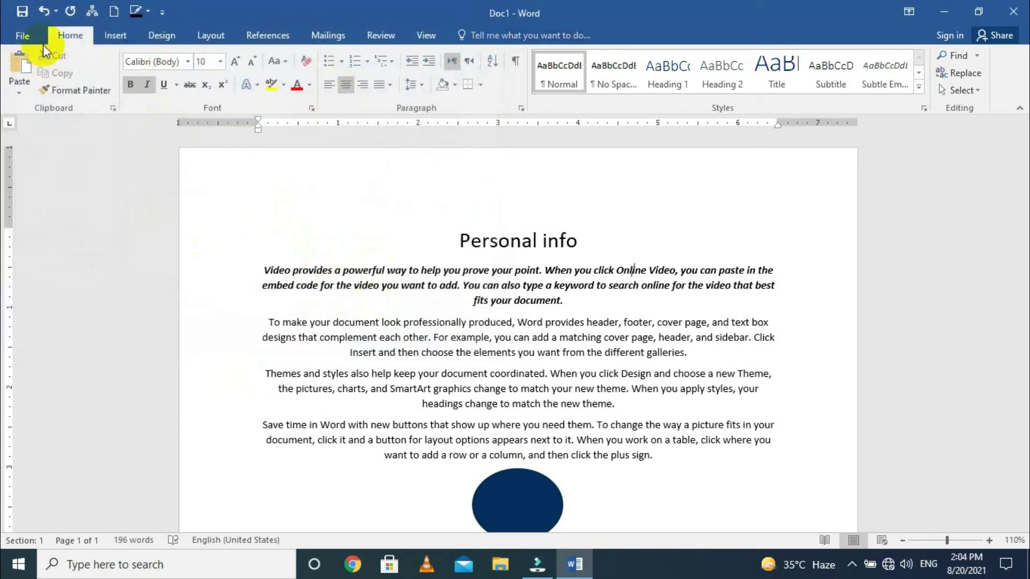
left_click(24, 38)
left_click(185, 343)
left_click(211, 395)
- Try opening the unsaved Title bar draft, dismiss the file-not-found error, and cancel
left_click(231, 111)
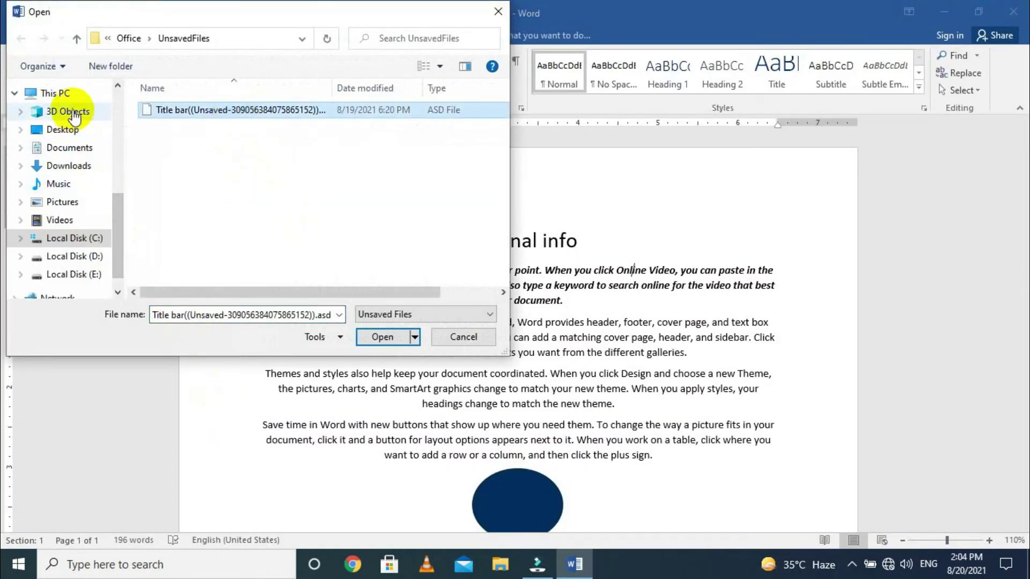
left_click(66, 146)
left_click(52, 129)
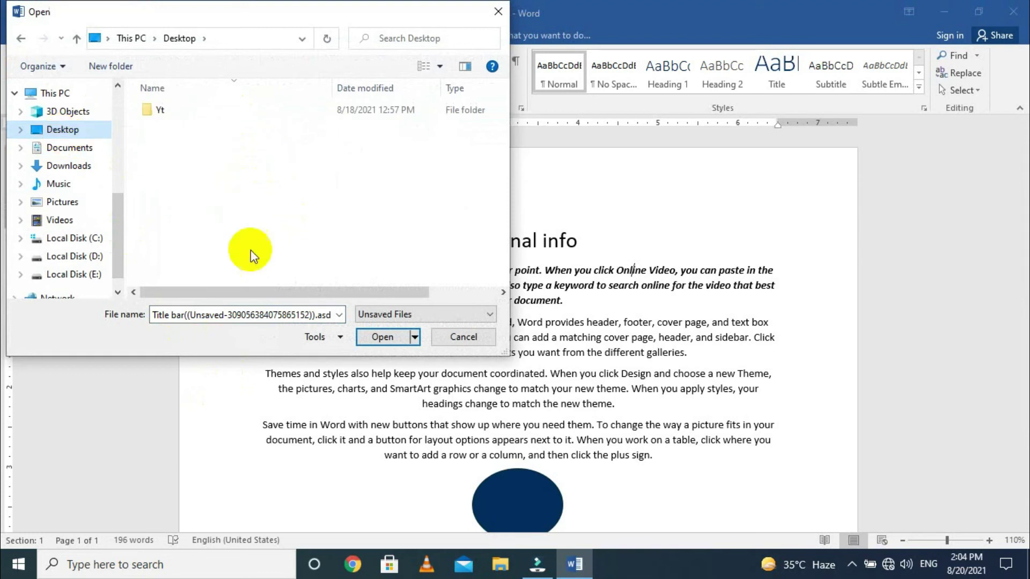
left_click(377, 338)
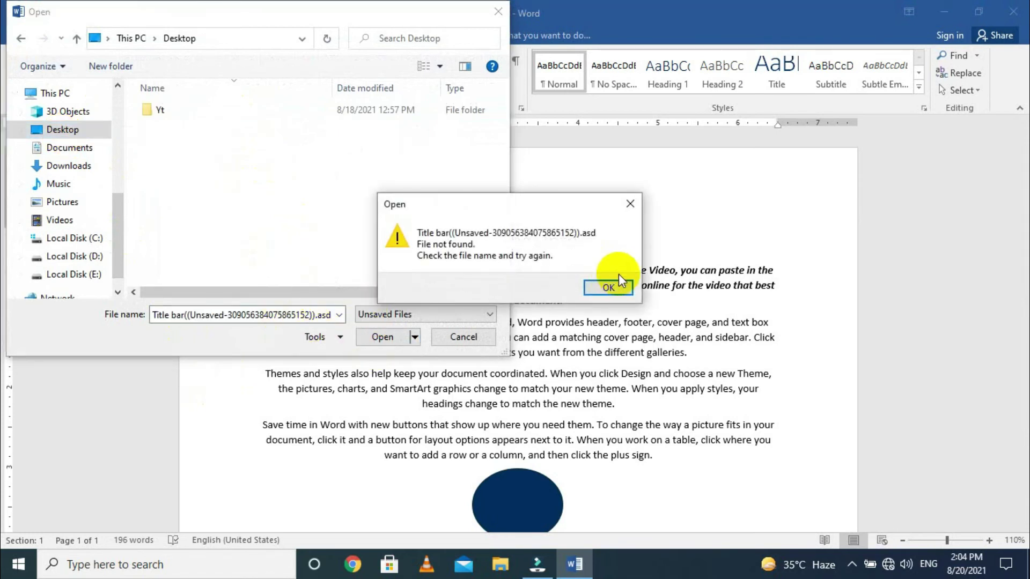
left_click(606, 286)
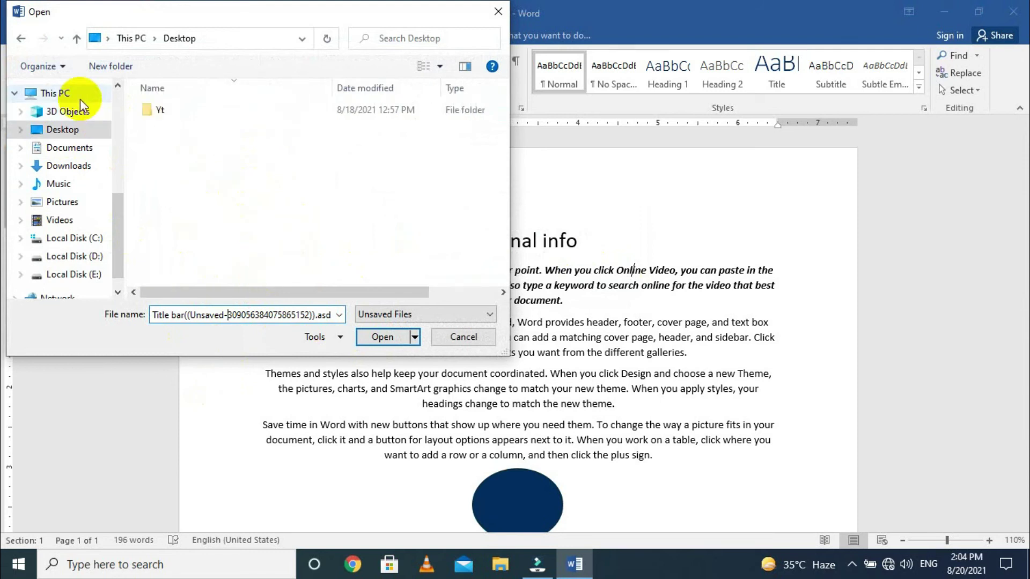
left_click(76, 38)
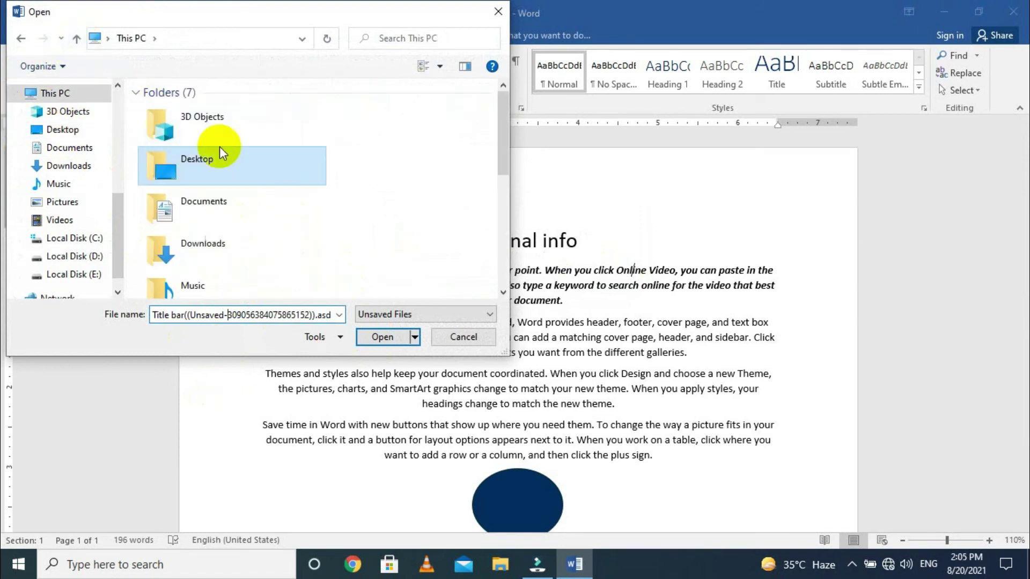
left_click(463, 337)
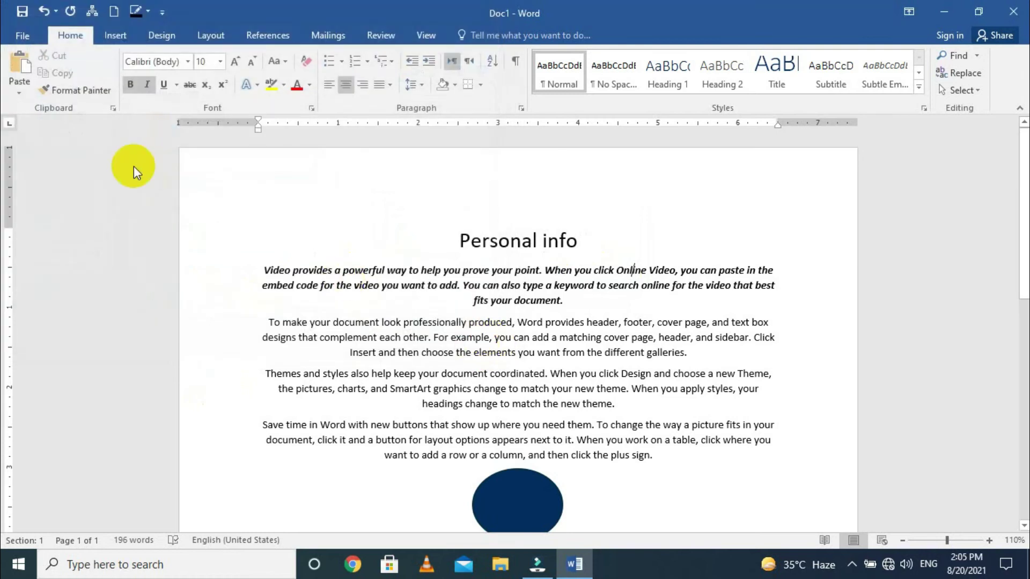
left_click(23, 41)
- Open the recovered unsaved Title bar draft from the unsaved documents list
left_click(161, 359)
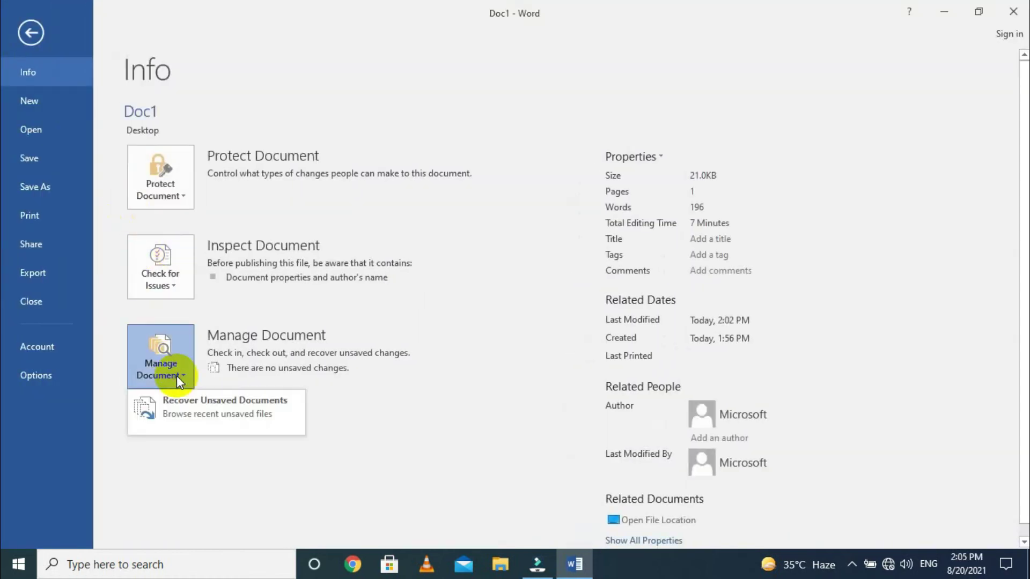
left_click(188, 416)
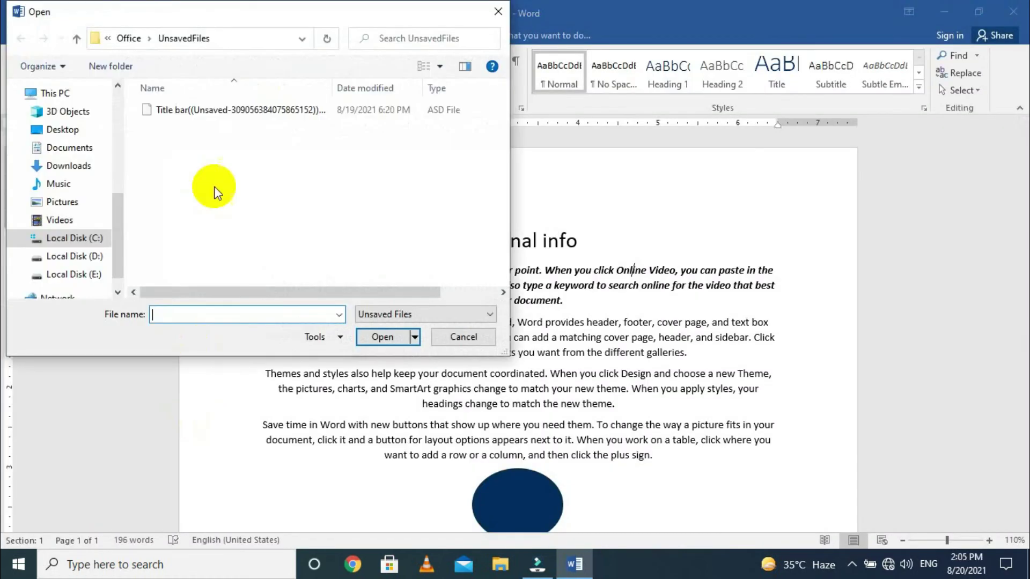
left_click(309, 109)
double_click(310, 109)
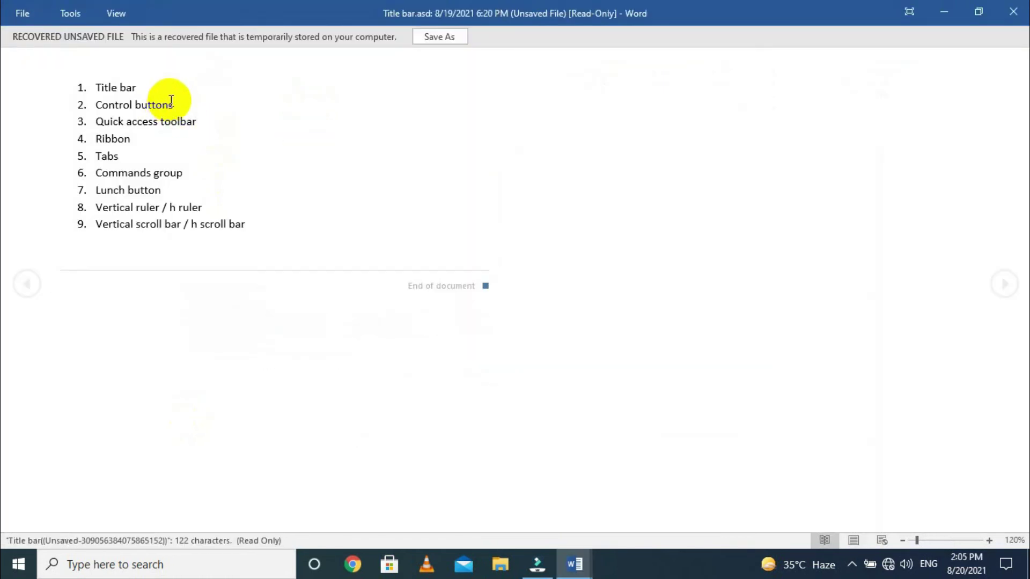
- Start a Save As to the Desktop for the recovered draft, then cancel it
left_click(448, 38)
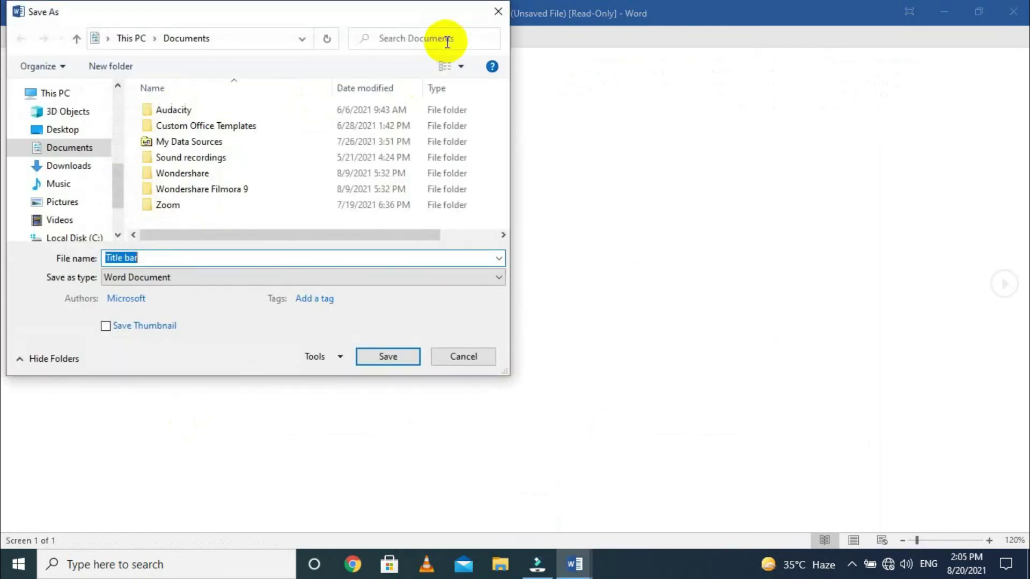
left_click(64, 130)
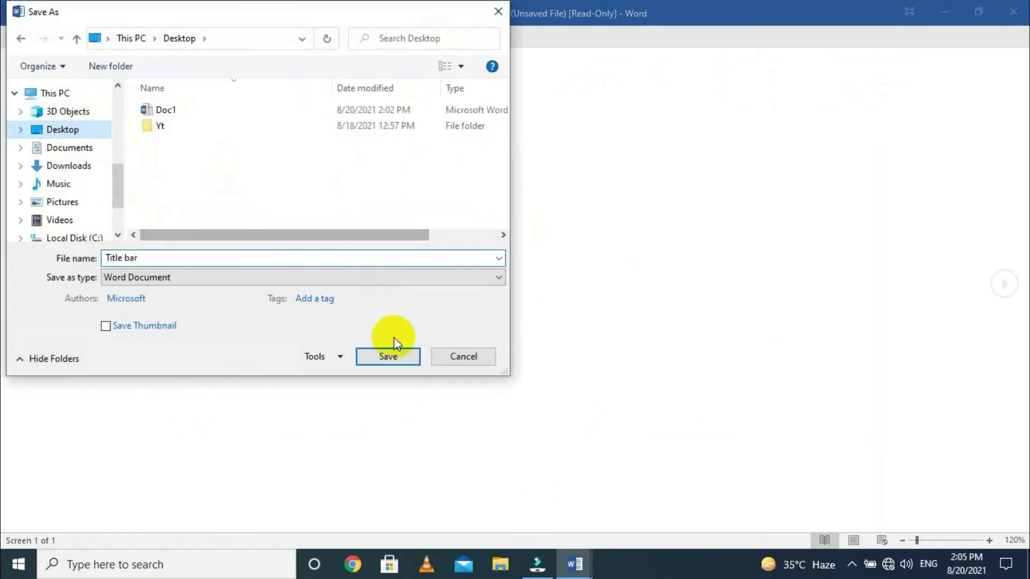
left_click(461, 357)
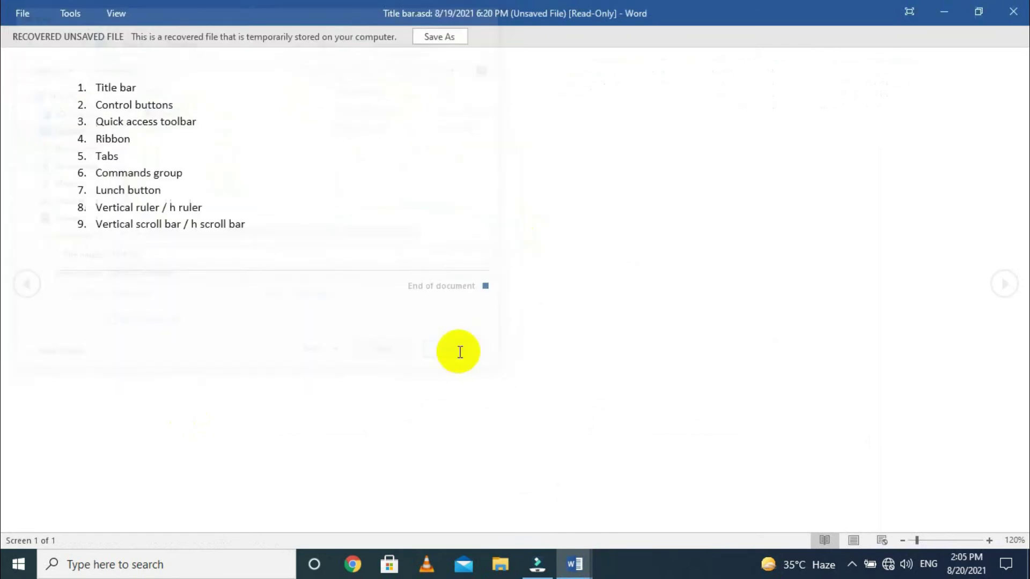
- Close the recovered Title bar draft without saving and return to Doc1
left_click(1013, 25)
left_click(526, 299)
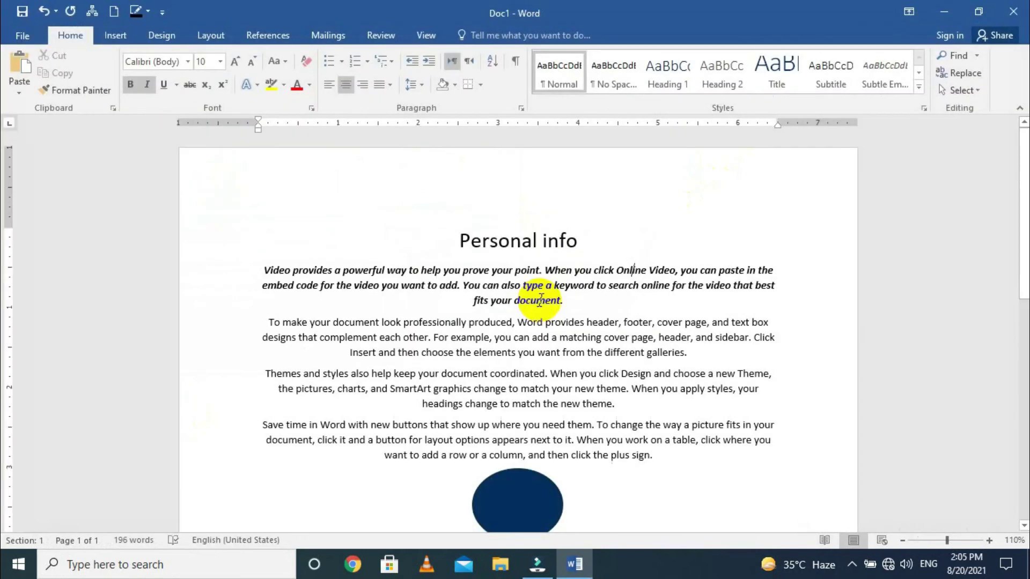
left_click(24, 37)
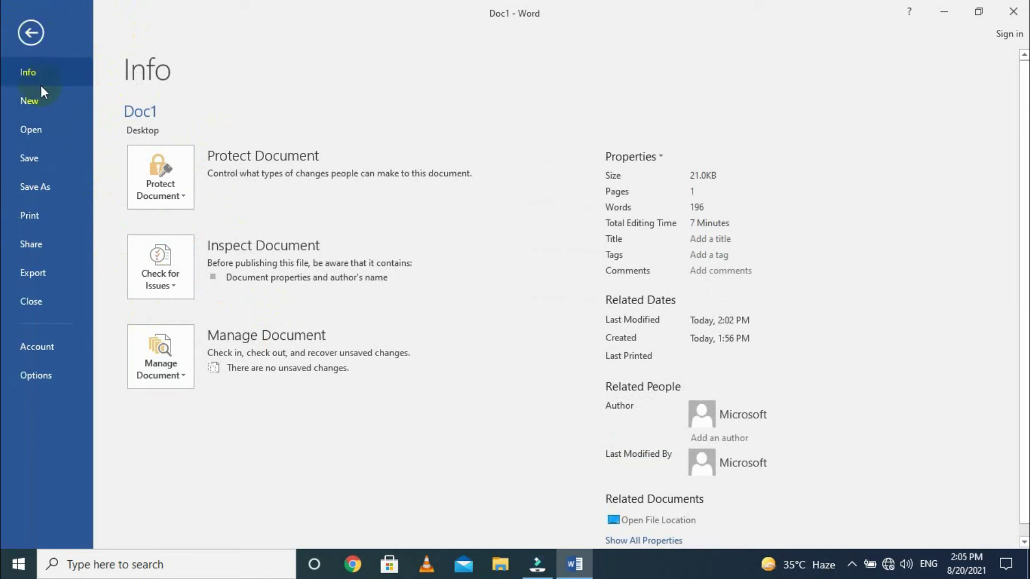
left_click(27, 28)
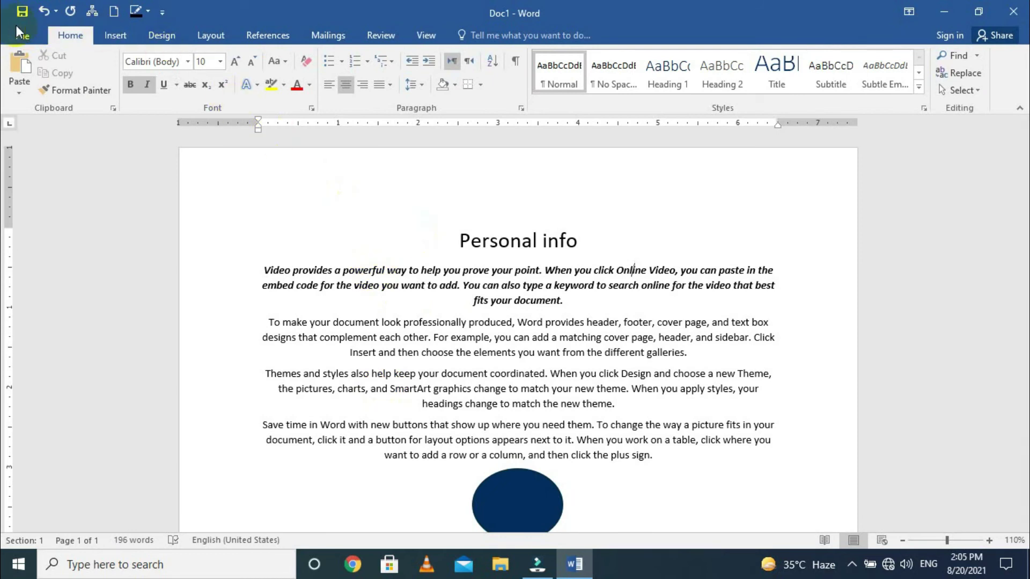
- Create a new blank document from the File > New templates
left_click(15, 34)
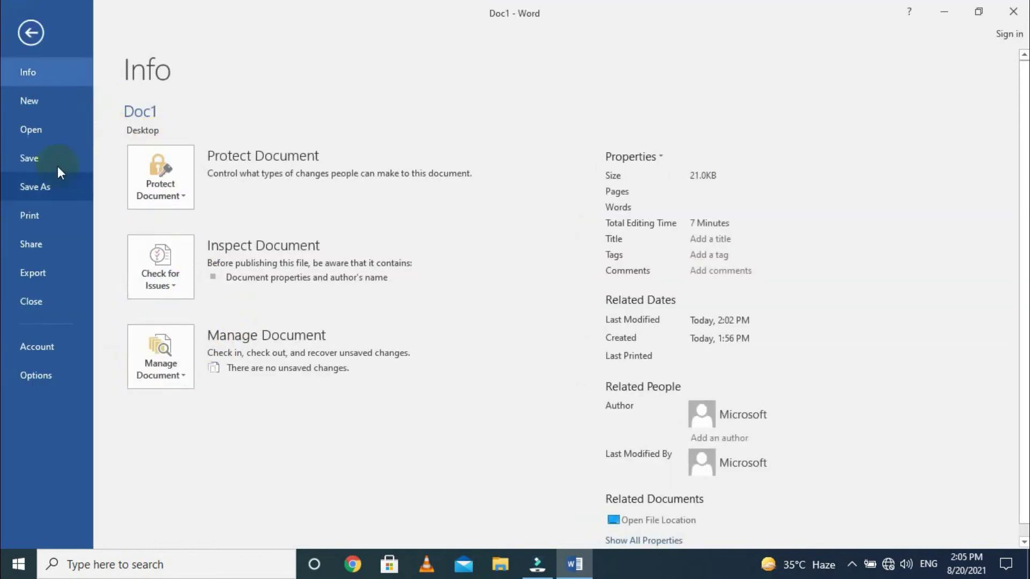
left_click(25, 105)
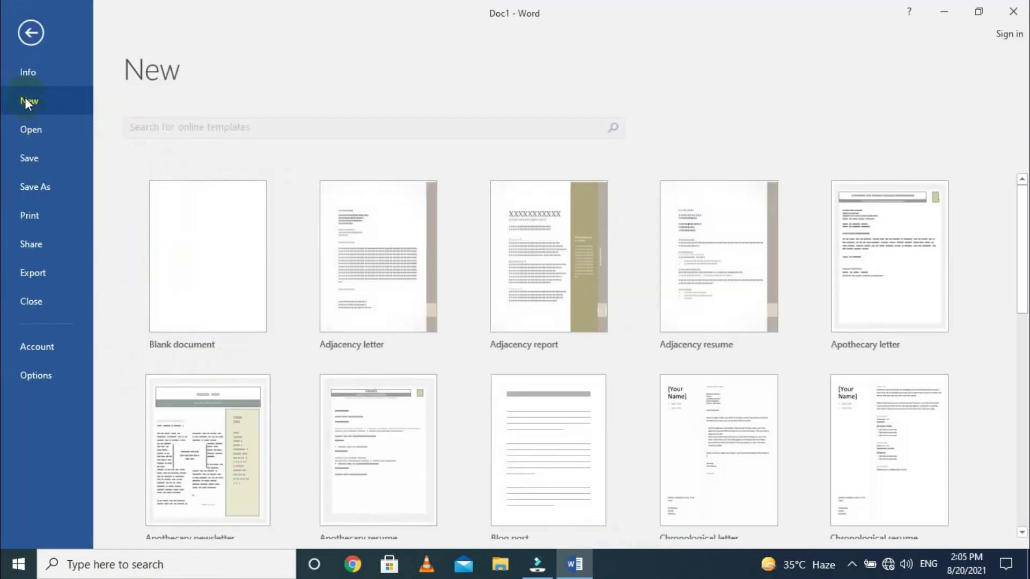
left_click(189, 262)
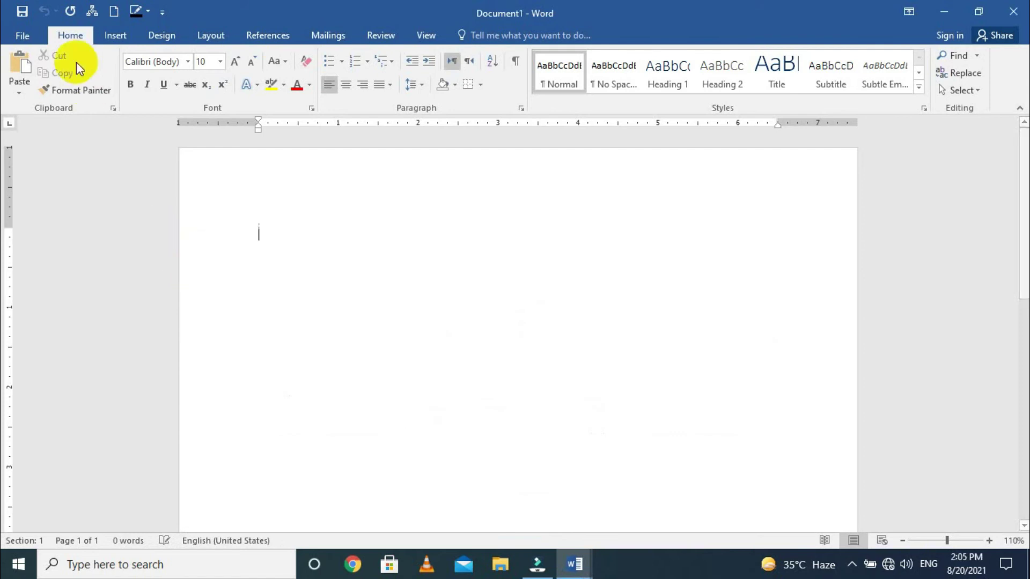
- Minimize the new Document1 window and begin closing Doc1
left_click(25, 36)
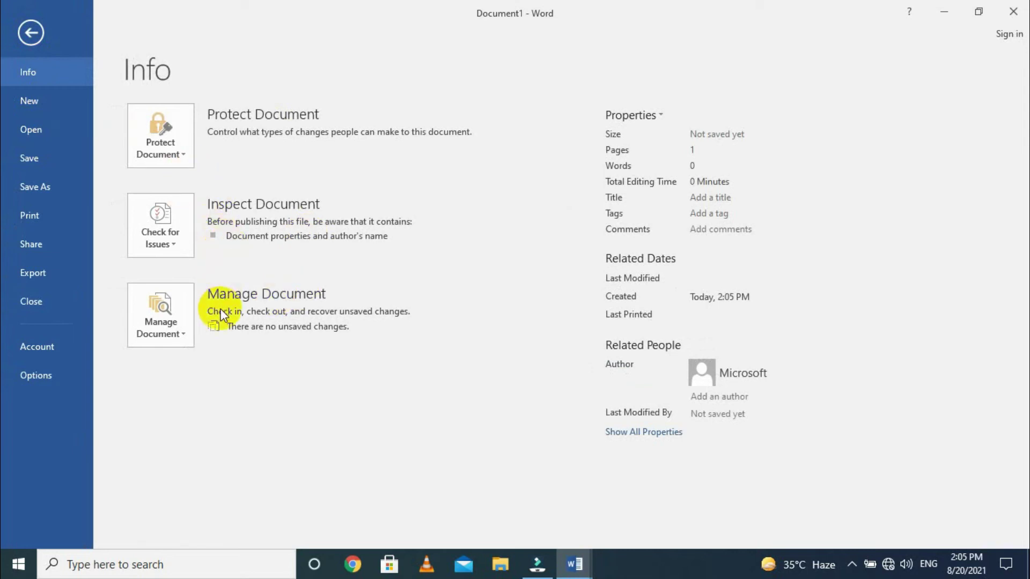
left_click(951, 11)
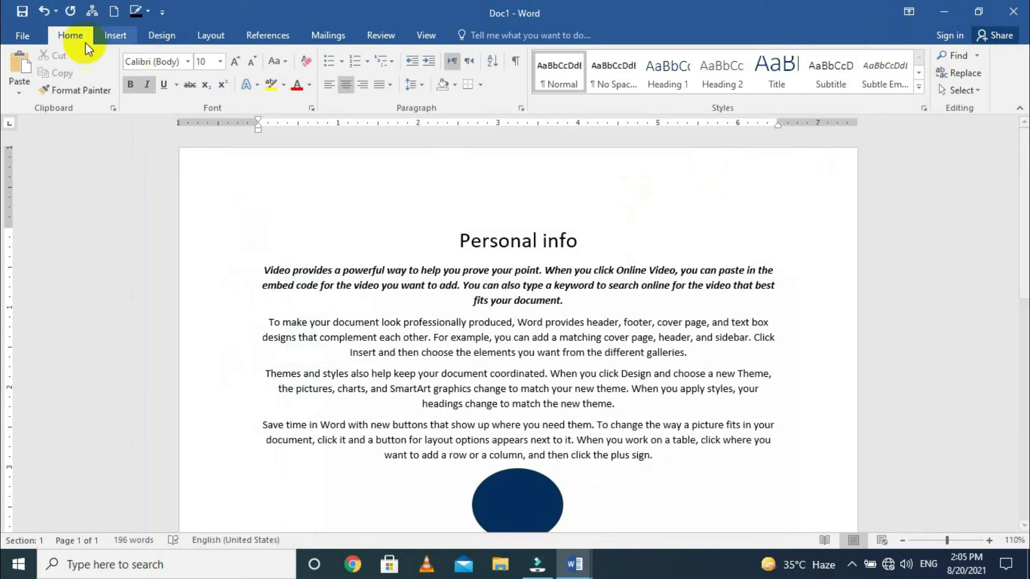
left_click(1013, 11)
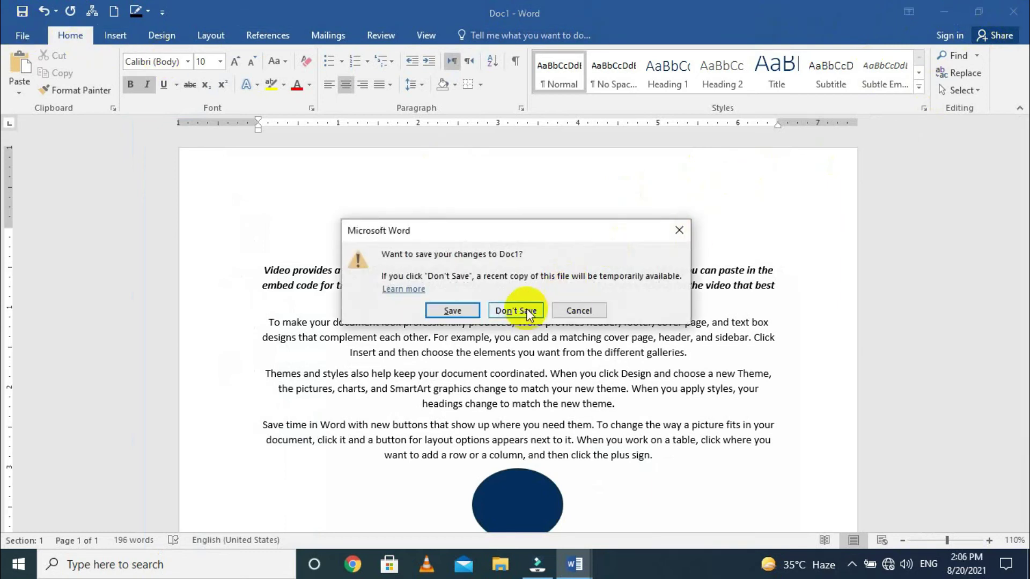
- Save Doc1 as it closes, then reopen Doc1 from the Desktop via the Open dialog
left_click(452, 310)
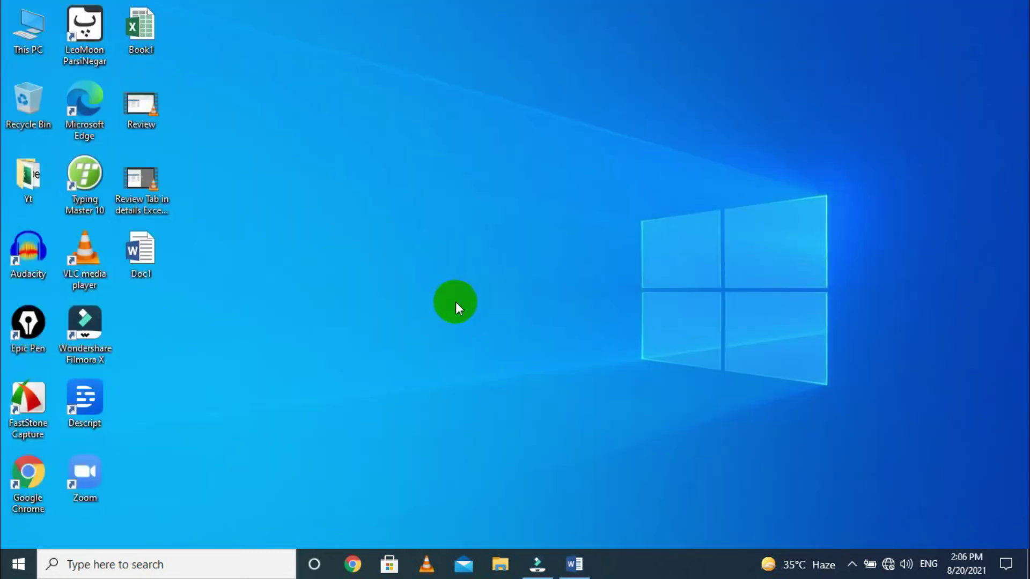
left_click(574, 564)
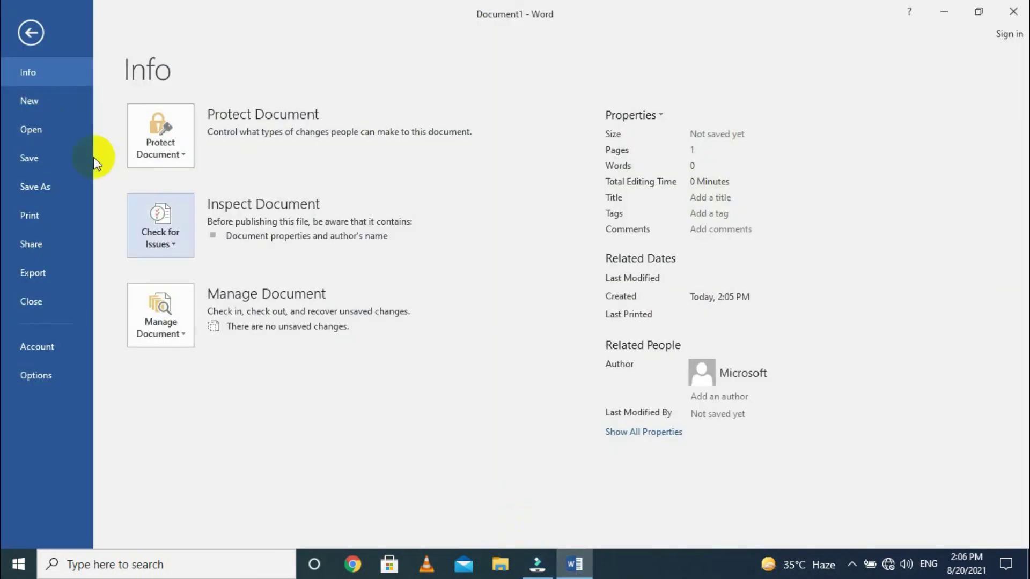
left_click(35, 131)
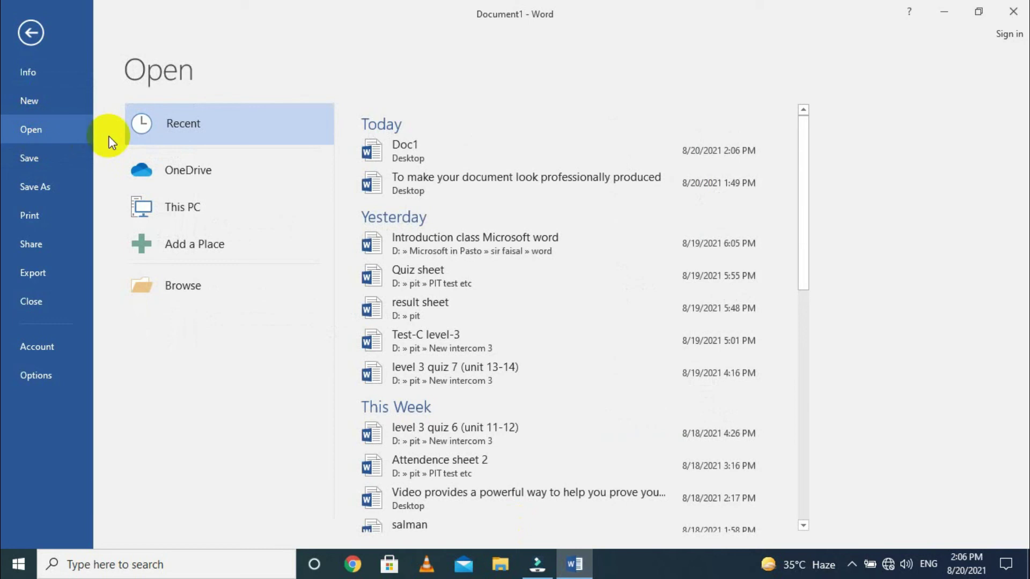
left_click(166, 298)
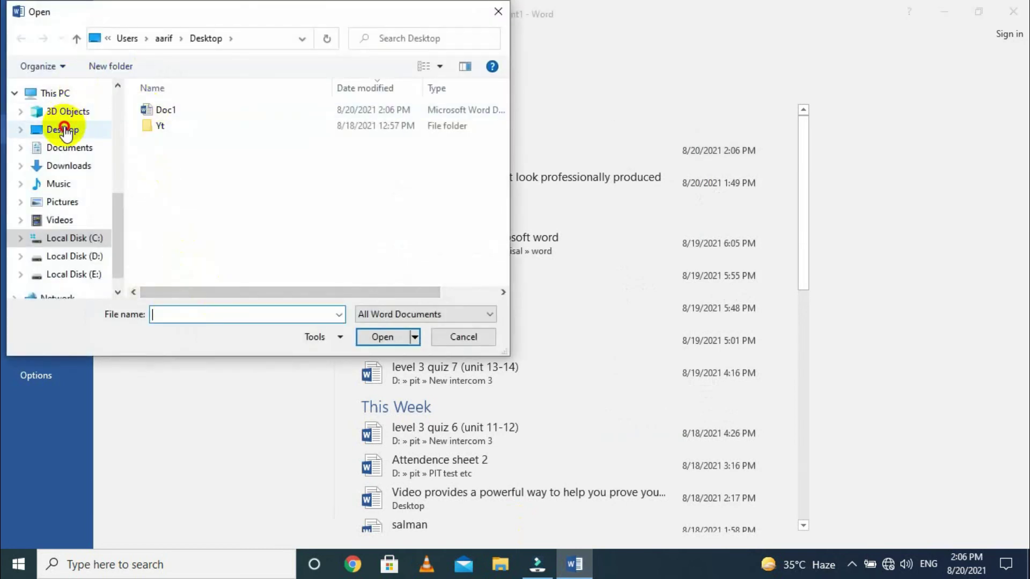
left_click(66, 130)
double_click(166, 112)
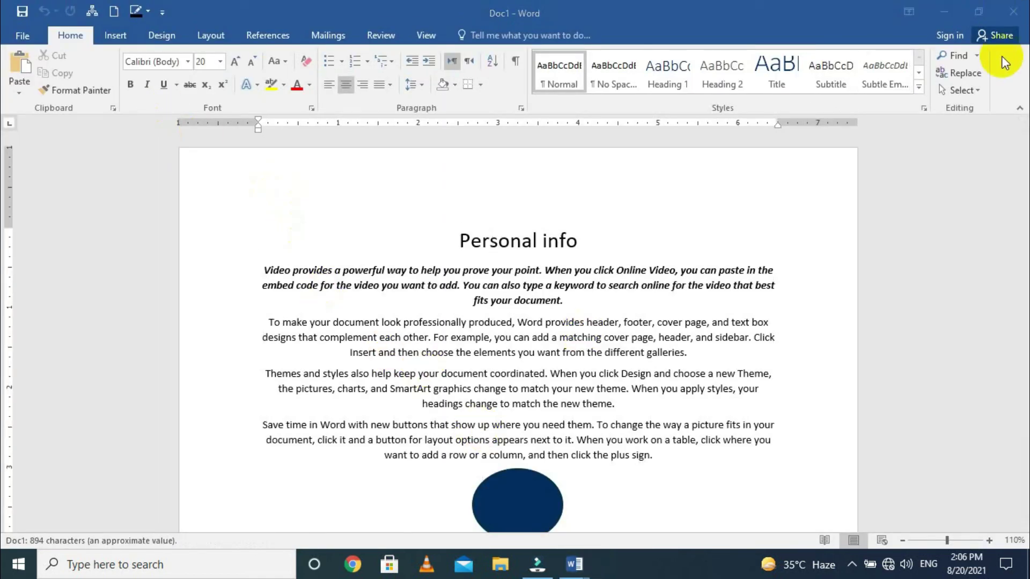
- Close Doc1 and return to the blank Document1
left_click(1012, 11)
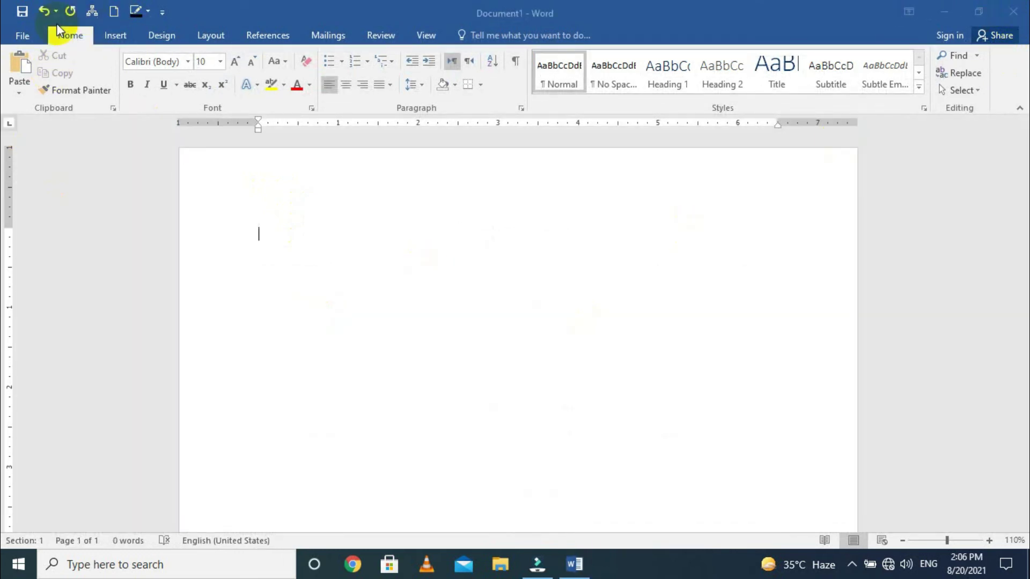
left_click(21, 35)
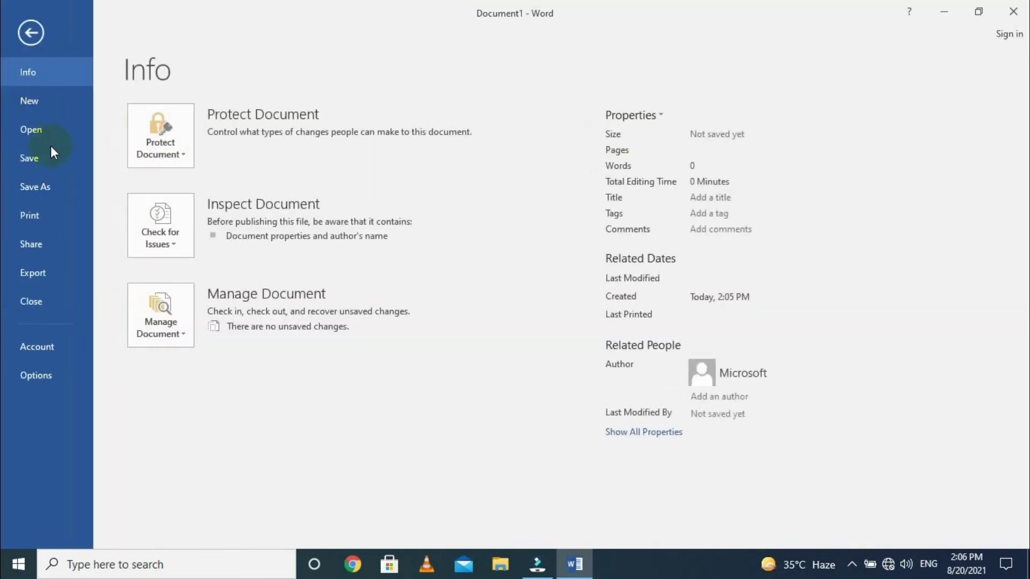
left_click(16, 33)
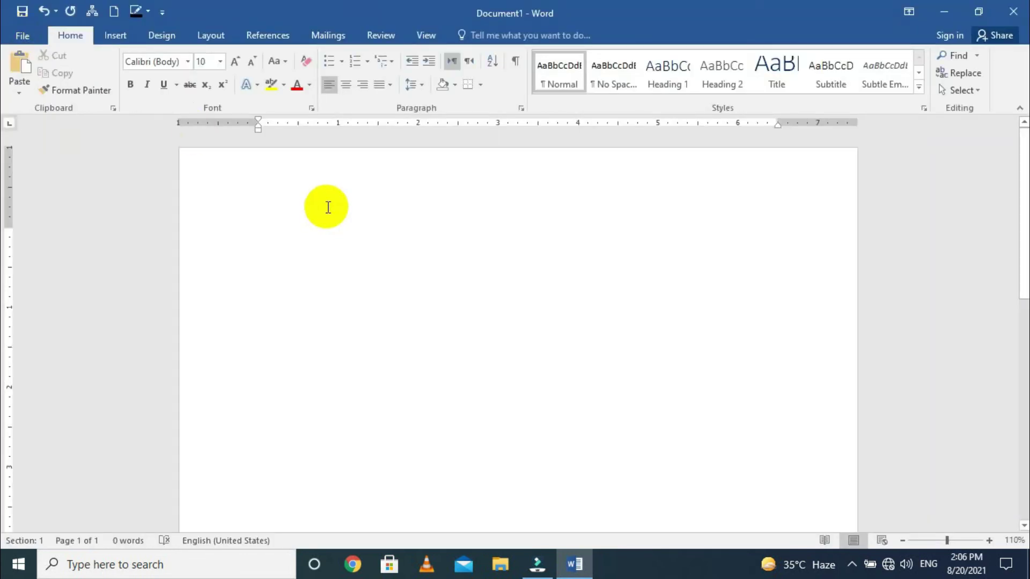
- Type the title CV, enlarge it to 26 pt and centre it
type("cy")
key("ctrl+a")
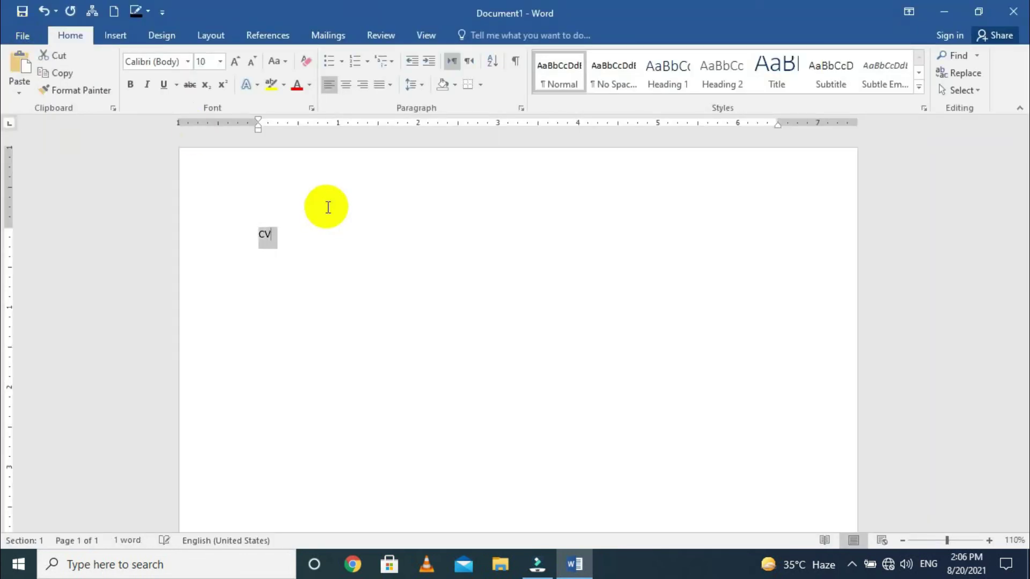
key("ctrl+shift+period")
key("ctrl+shift+period")
key("ctrl+shift+period")
key("ctrl+shift+period")
key("ctrl+shift+period")
key("ctrl+shift+period")
left_click(365, 83)
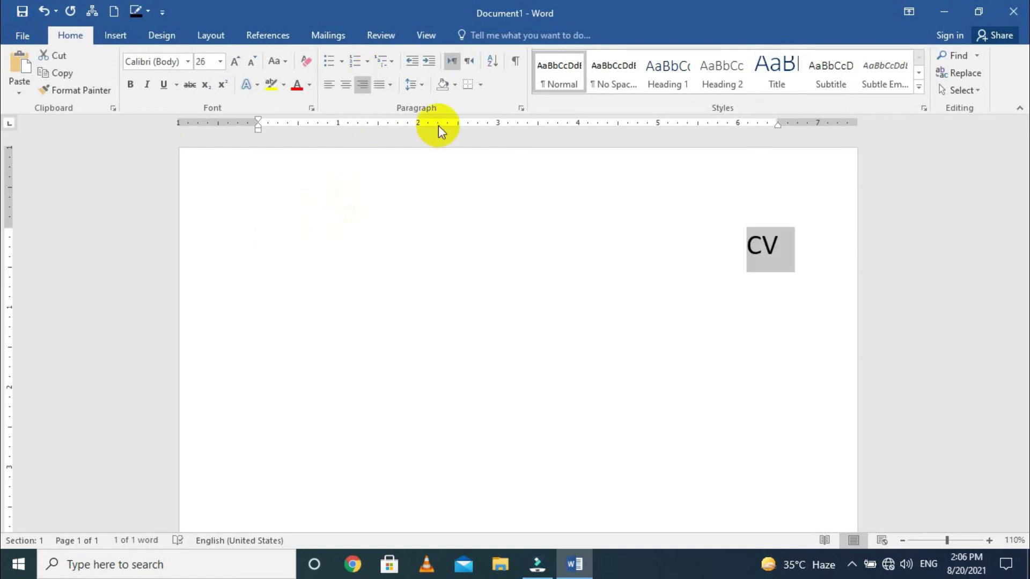
left_click(348, 86)
left_click(503, 248)
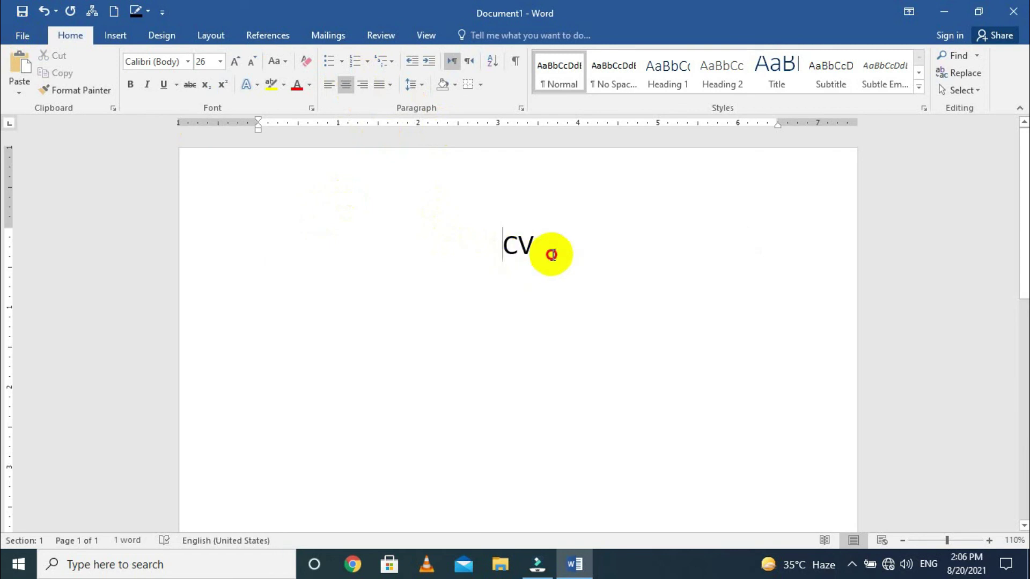
left_click(31, 38)
- Save the document to the Desktop as CV, close it, and reopen CV from the Desktop
left_click(60, 155)
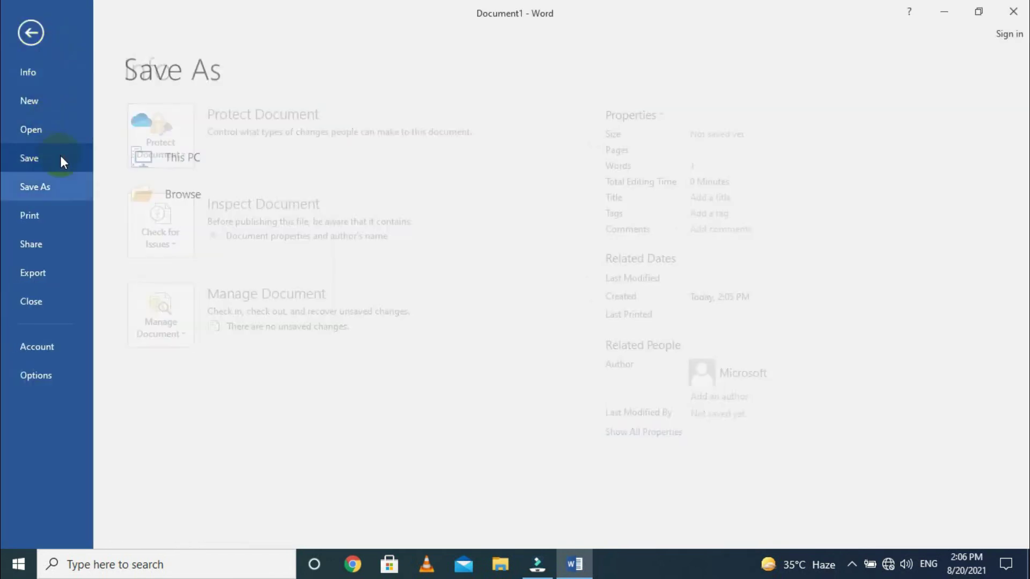
left_click(443, 154)
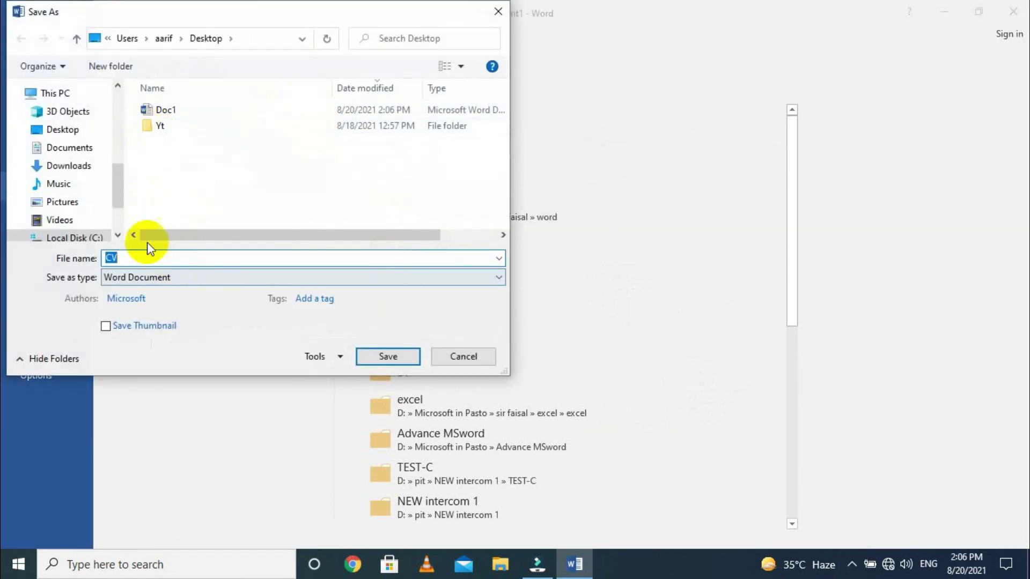
left_click(62, 130)
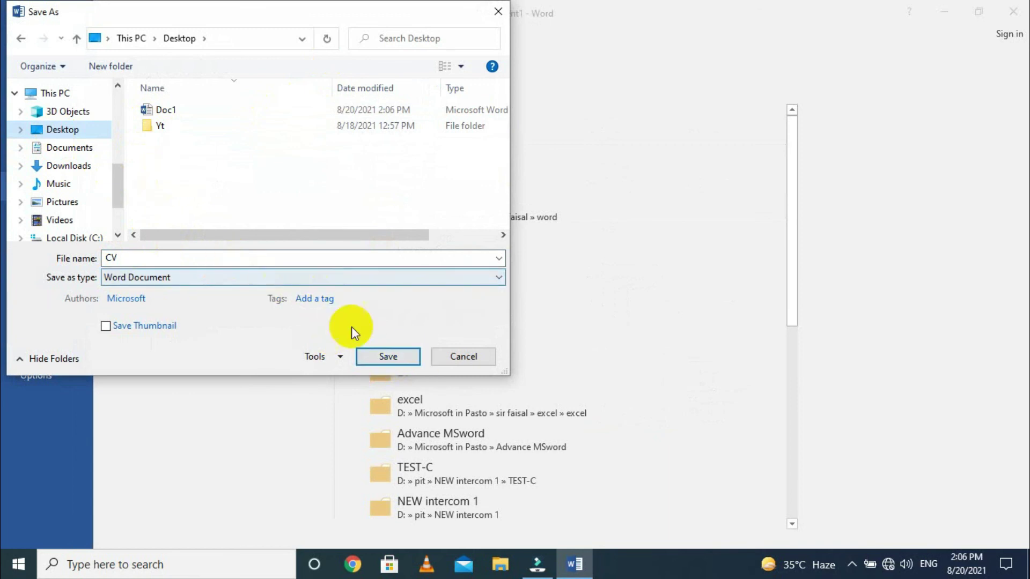
left_click(377, 357)
left_click(1012, 11)
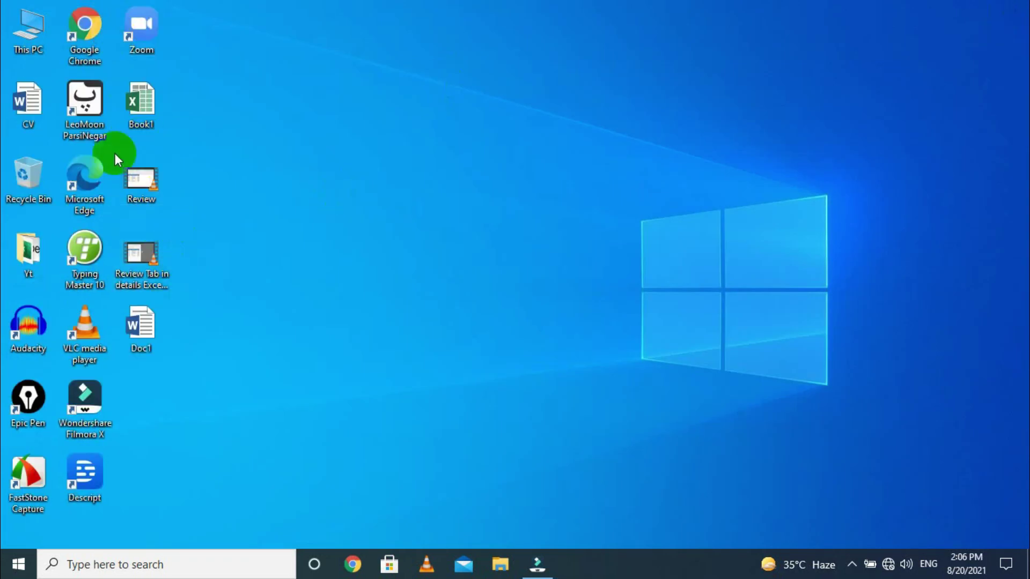
double_click(37, 111)
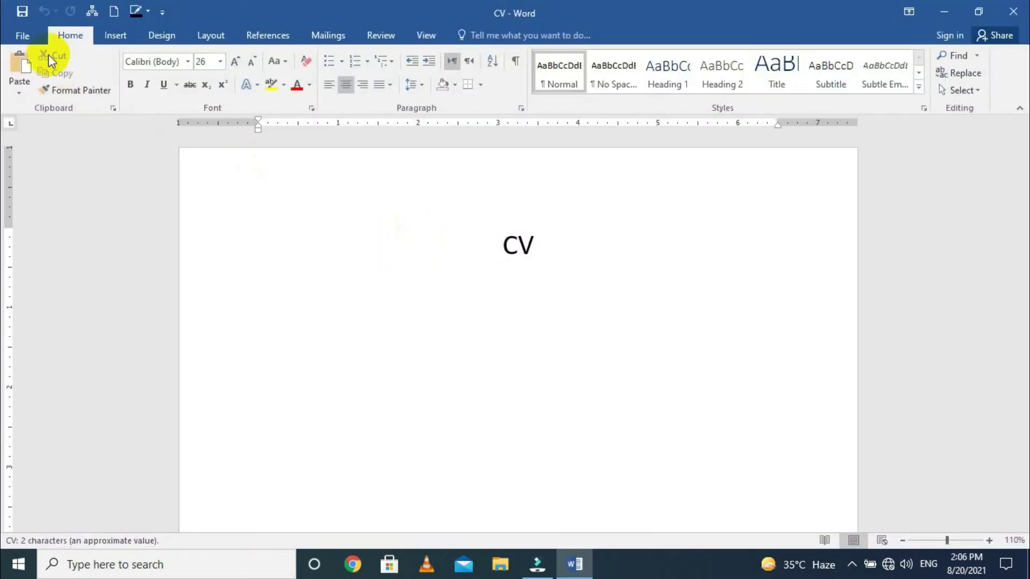
- Add a new line 'khan' below the CV title
left_click(22, 35)
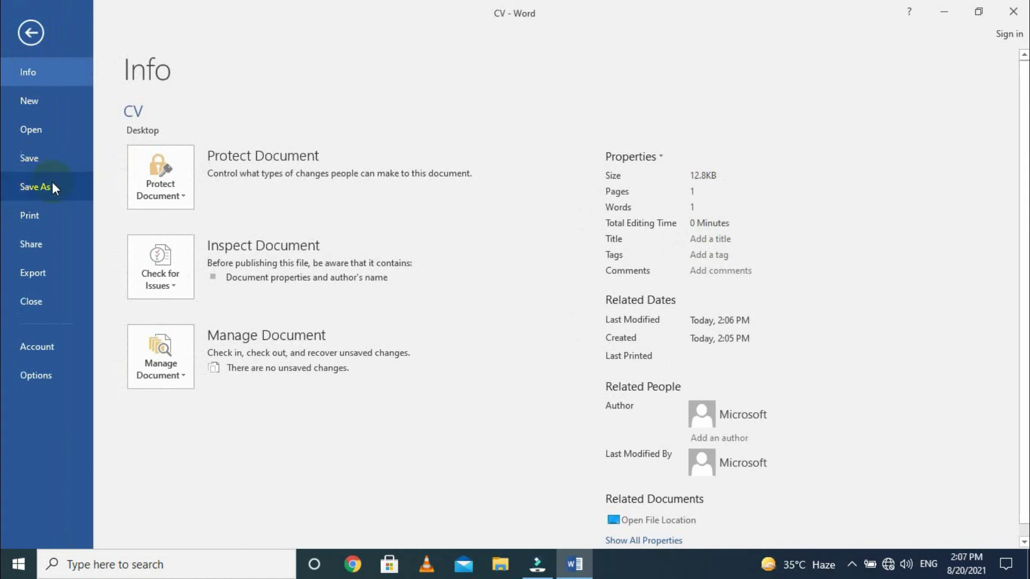
left_click(31, 33)
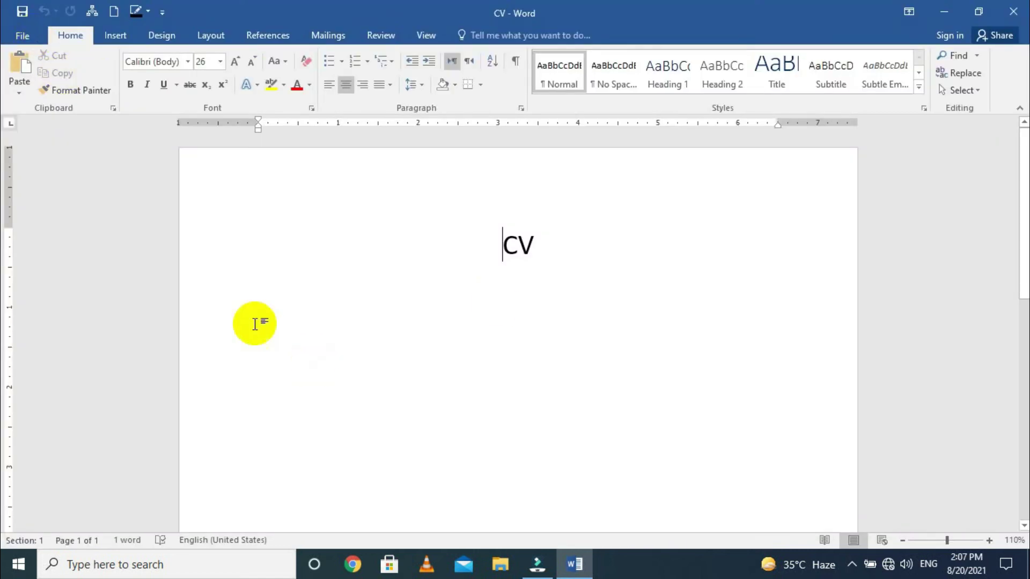
left_click(556, 254)
key("Return")
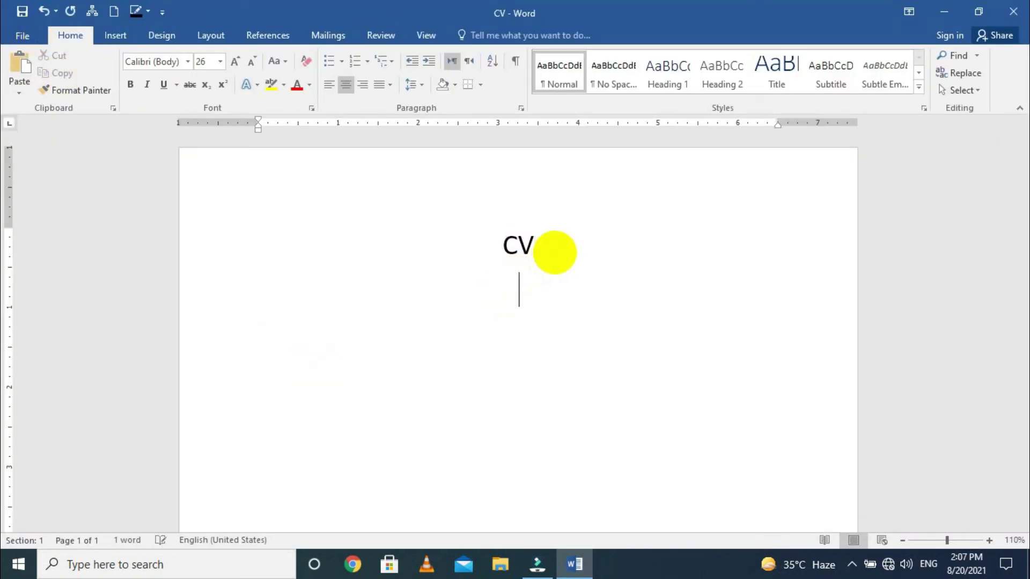
type("khan")
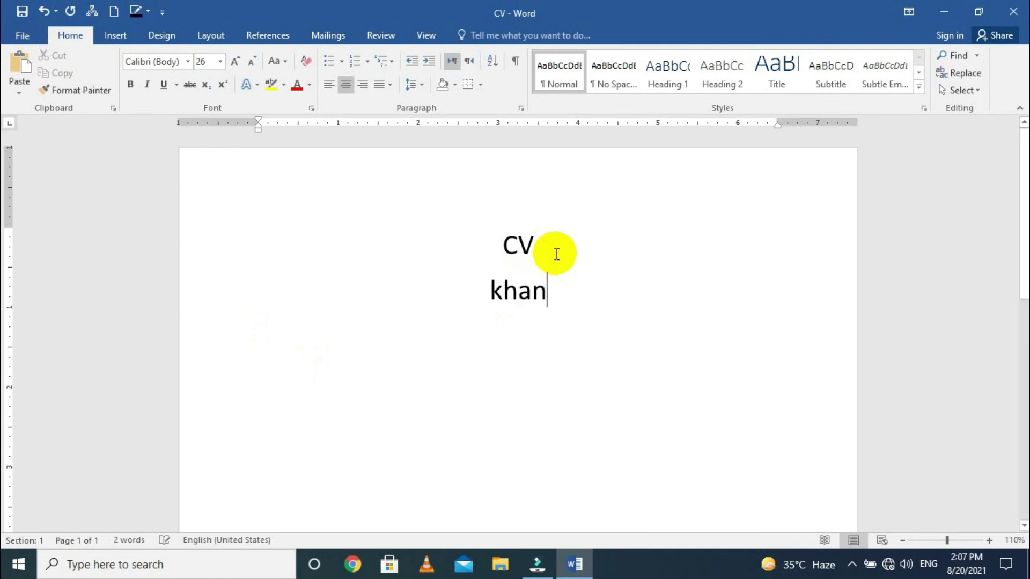
- Save this version to the Desktop as CV1
left_click(21, 36)
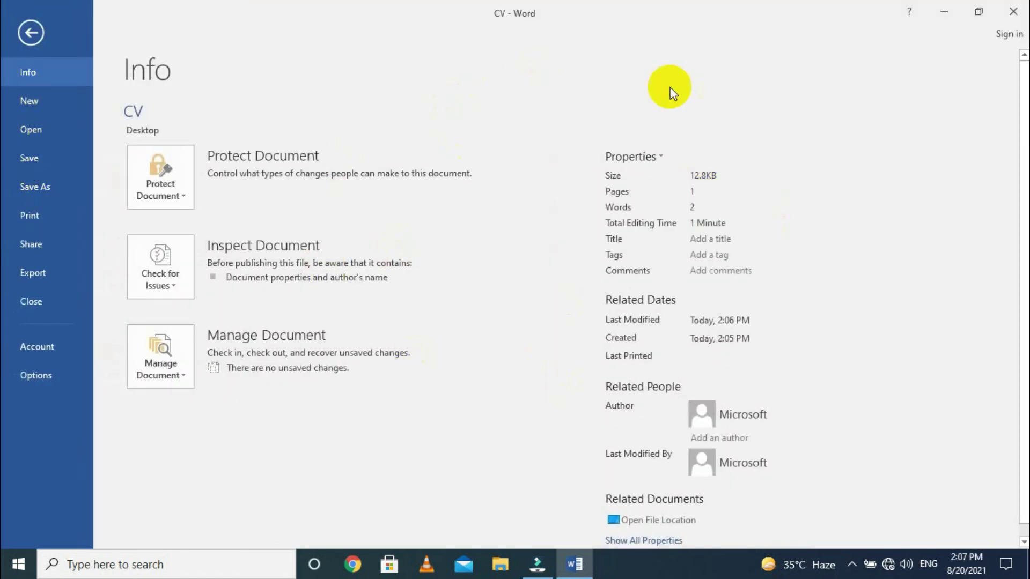
left_click(15, 29)
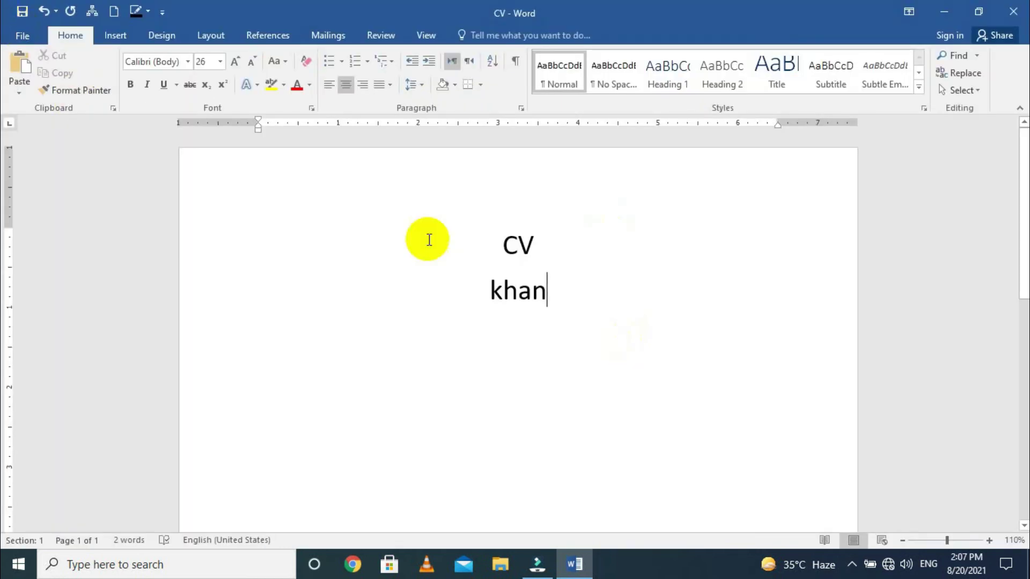
left_click(21, 37)
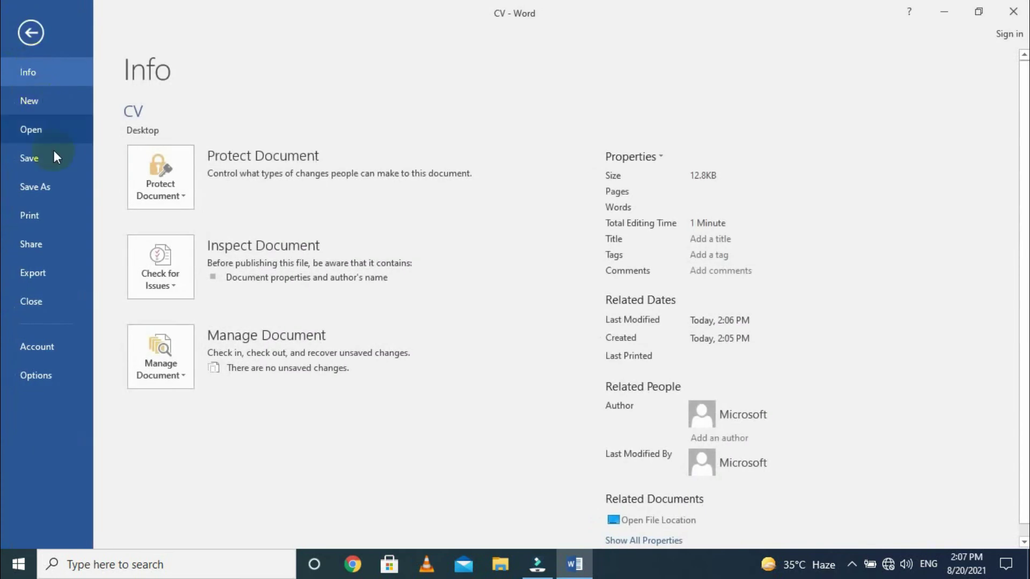
left_click(55, 187)
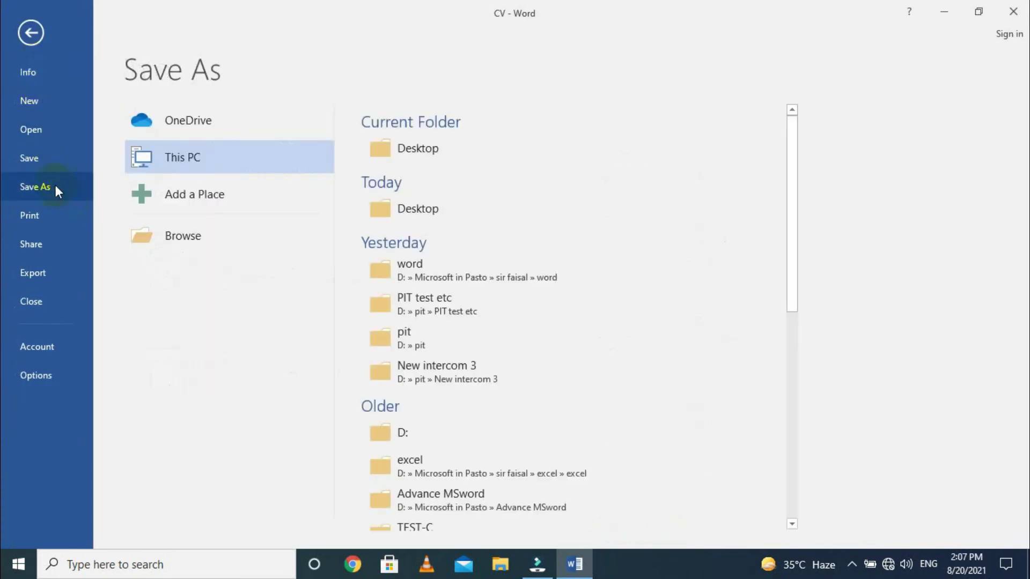
left_click(420, 150)
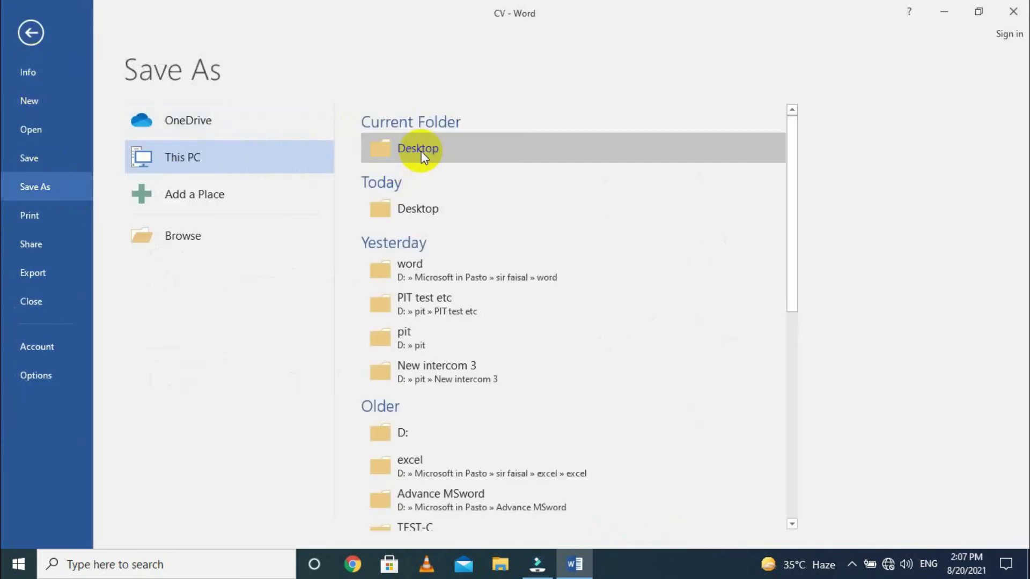
type("CV1")
left_click(160, 263)
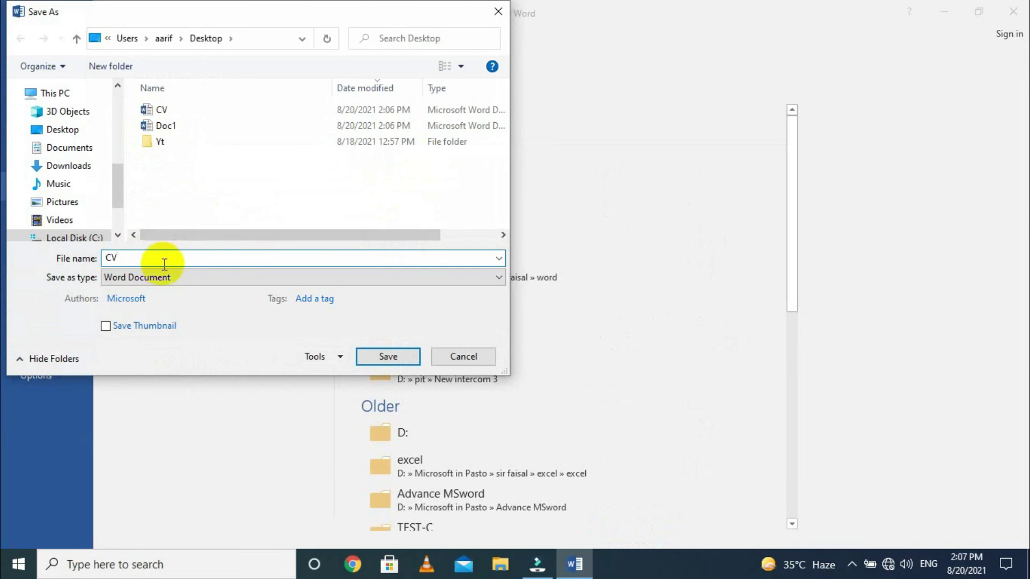
mouse_move(68, 121)
left_click(365, 356)
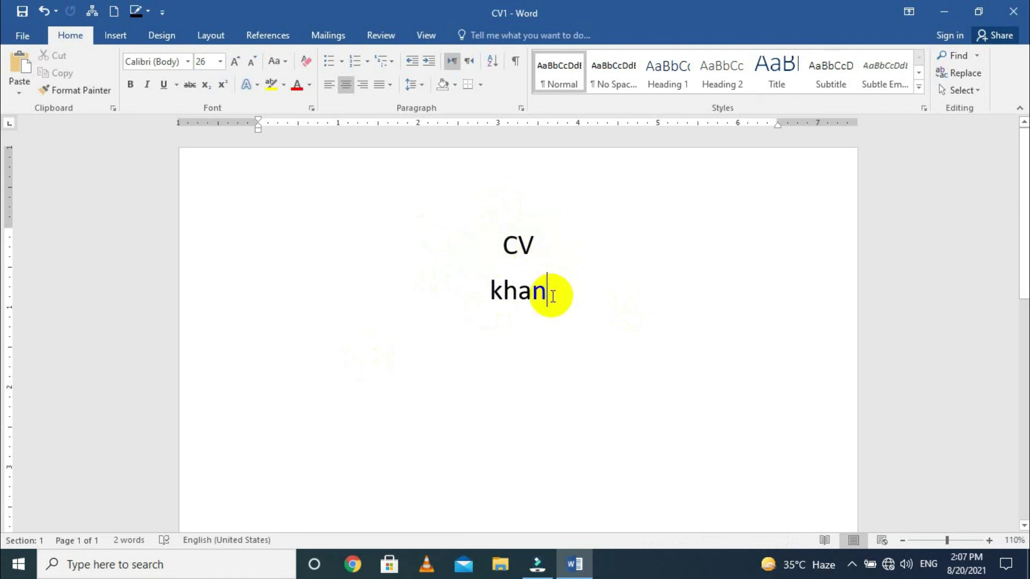
- Close CV1, then open the original CV from the Desktop to check it and close it
left_click(1002, 11)
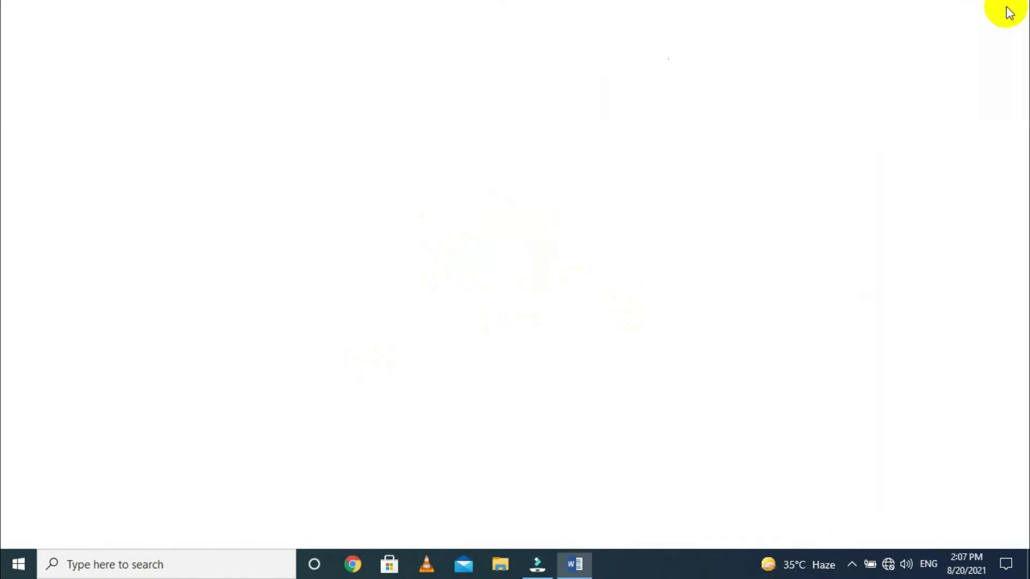
double_click(38, 191)
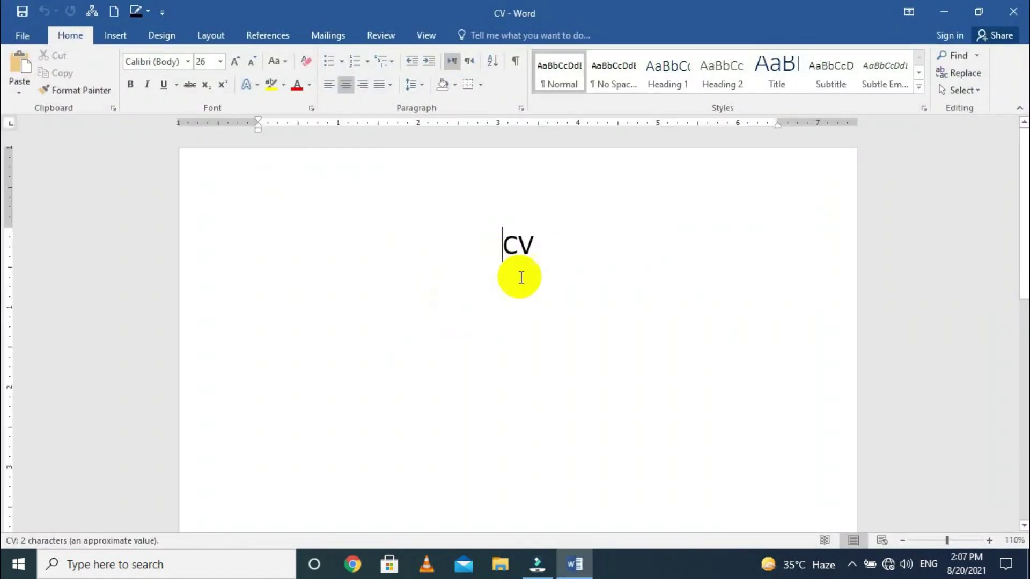
left_click(978, 11)
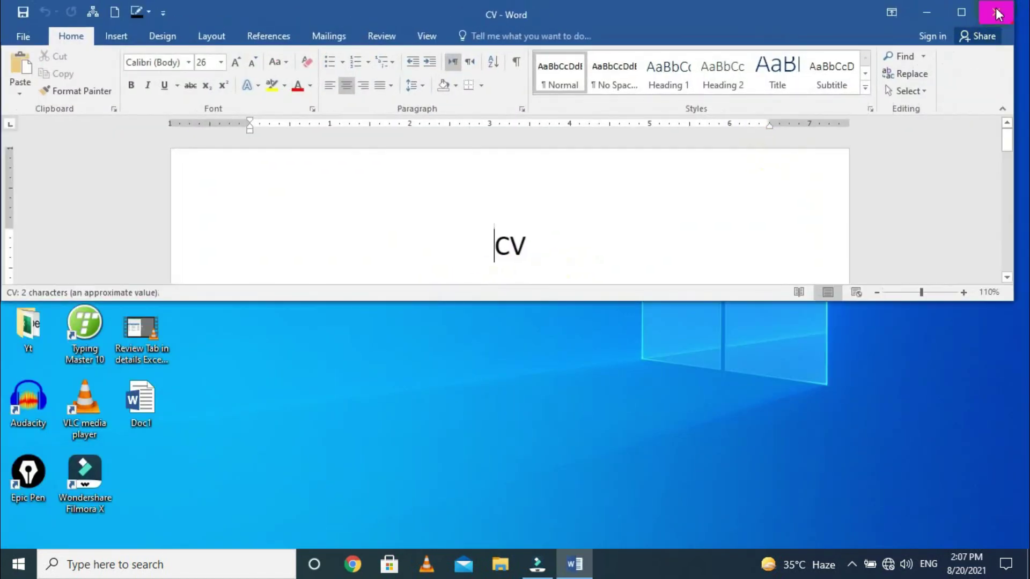
left_click(987, 15)
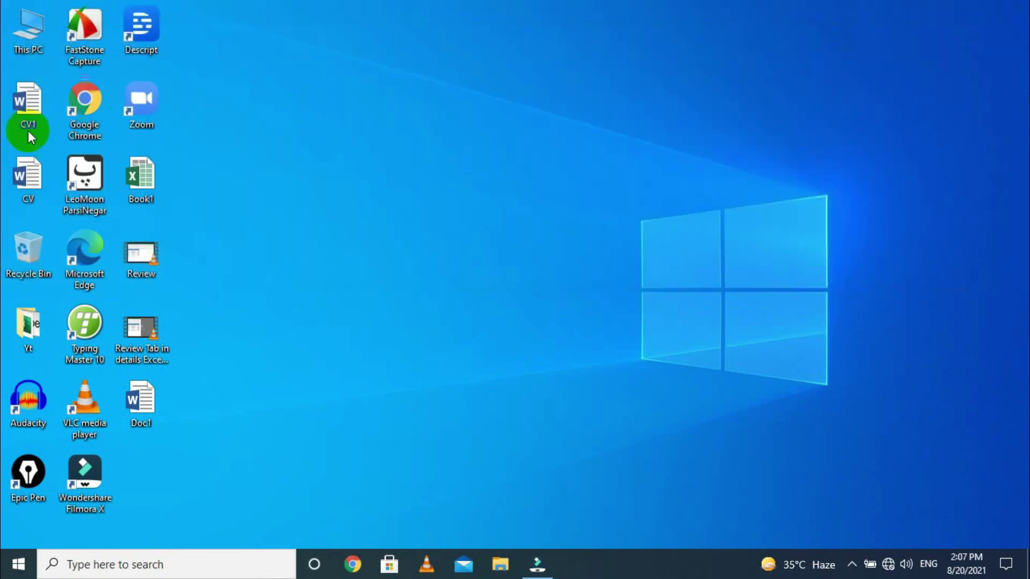
- Open CV1 full-screen to compare, delete CV1 from the Desktop, and reopen CV
double_click(27, 112)
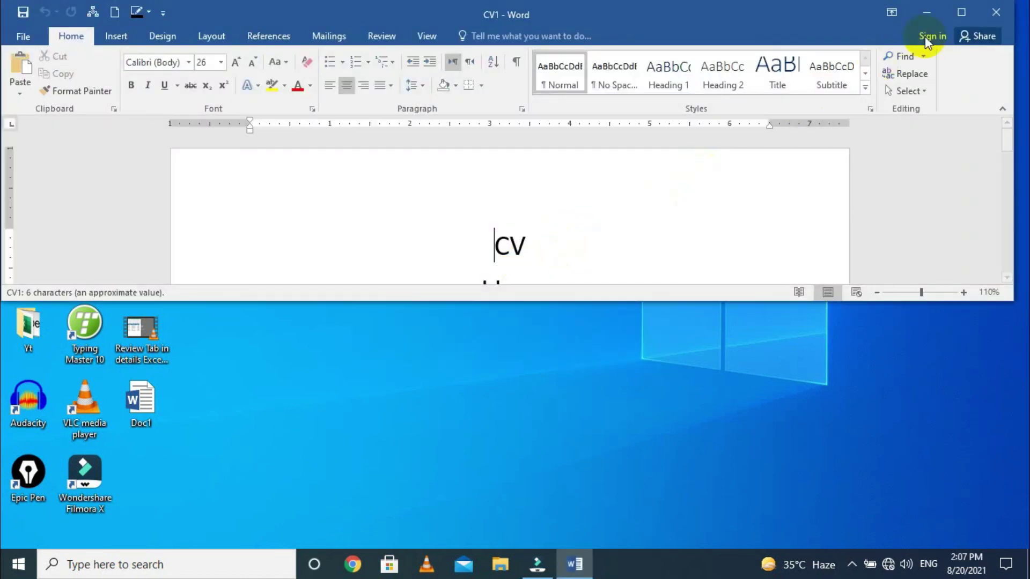
left_click(962, 12)
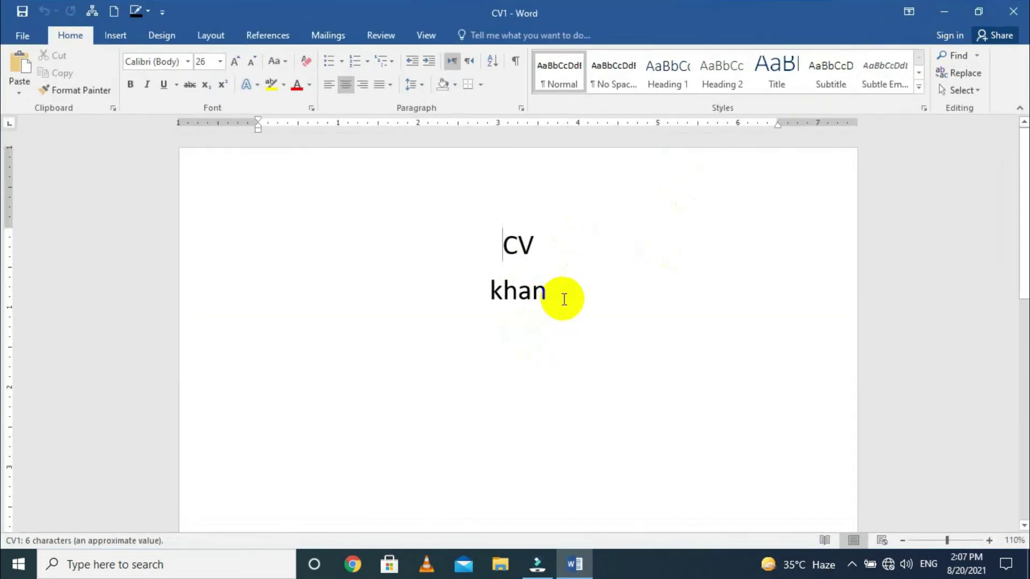
left_click(1013, 12)
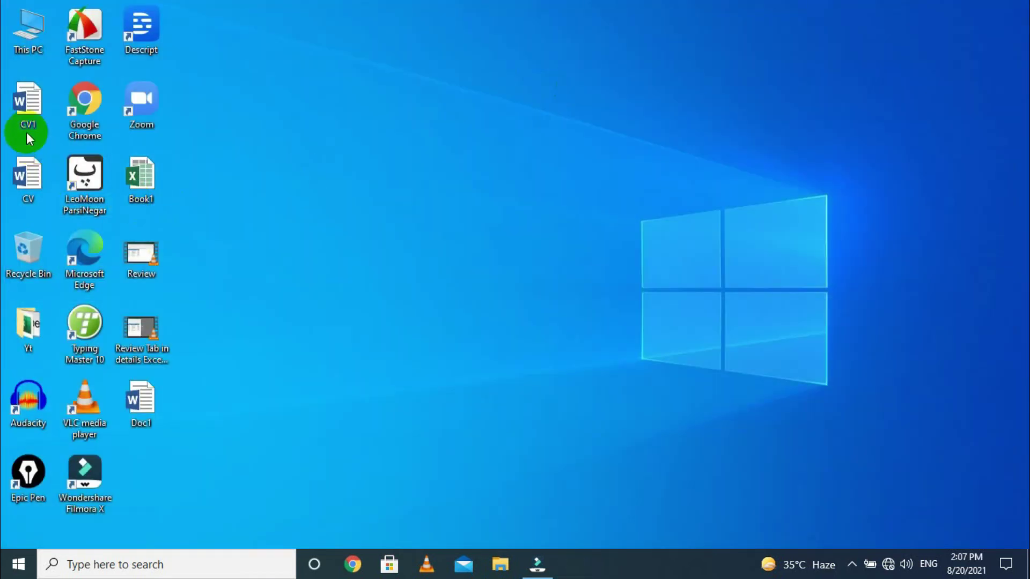
key("Delete")
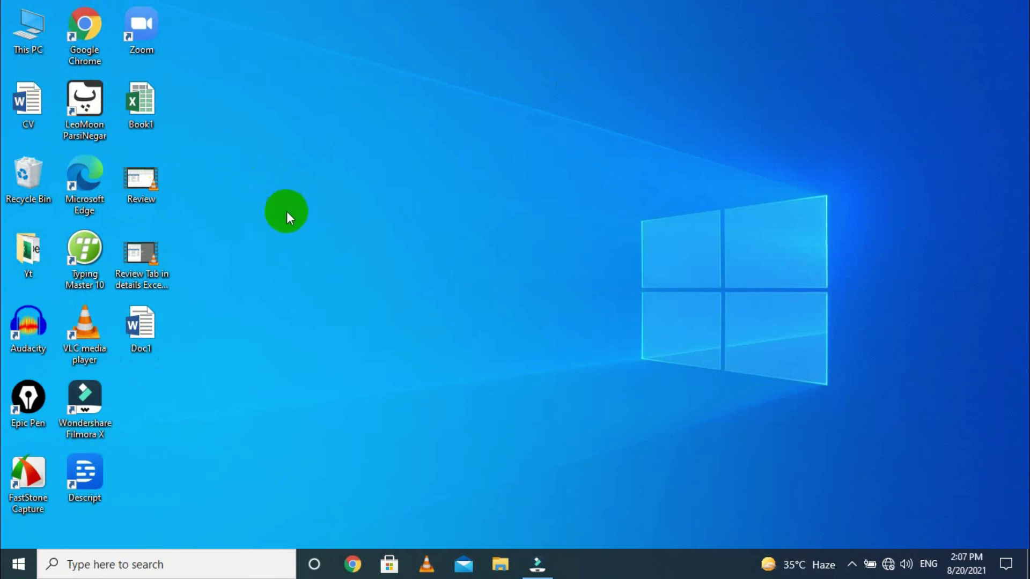
double_click(27, 113)
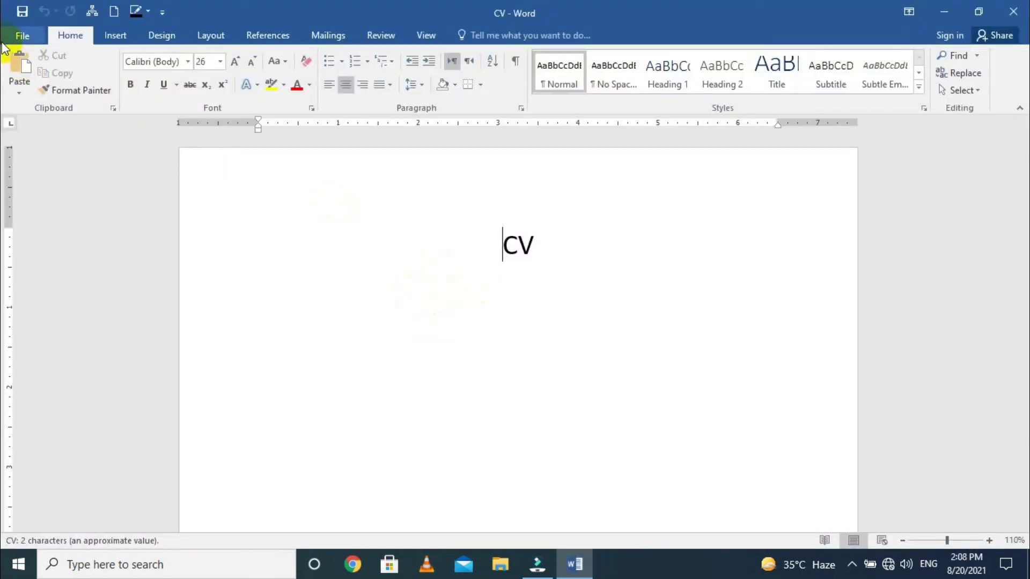
- Show the File backstage Info page for the CV document
left_click(19, 36)
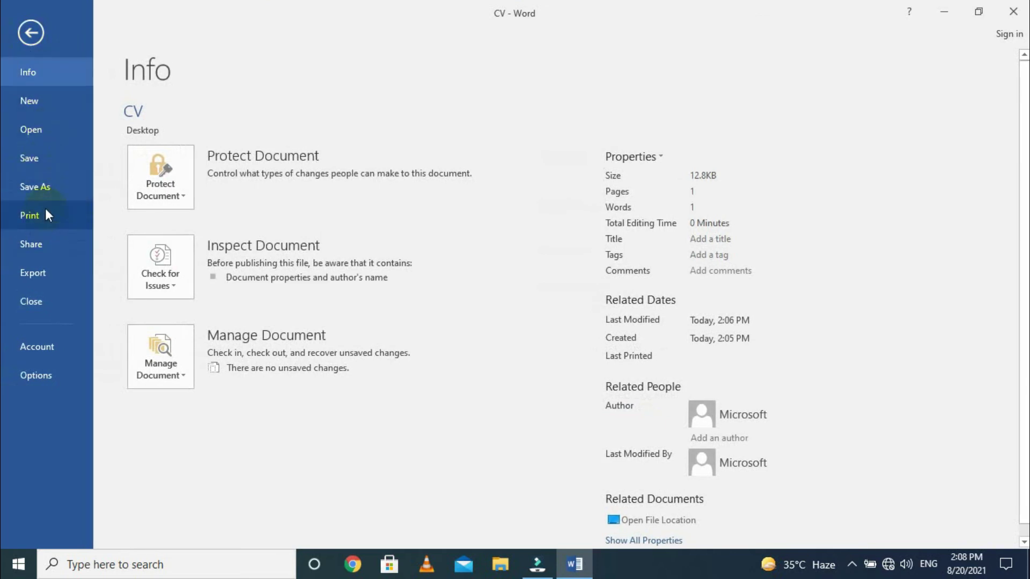